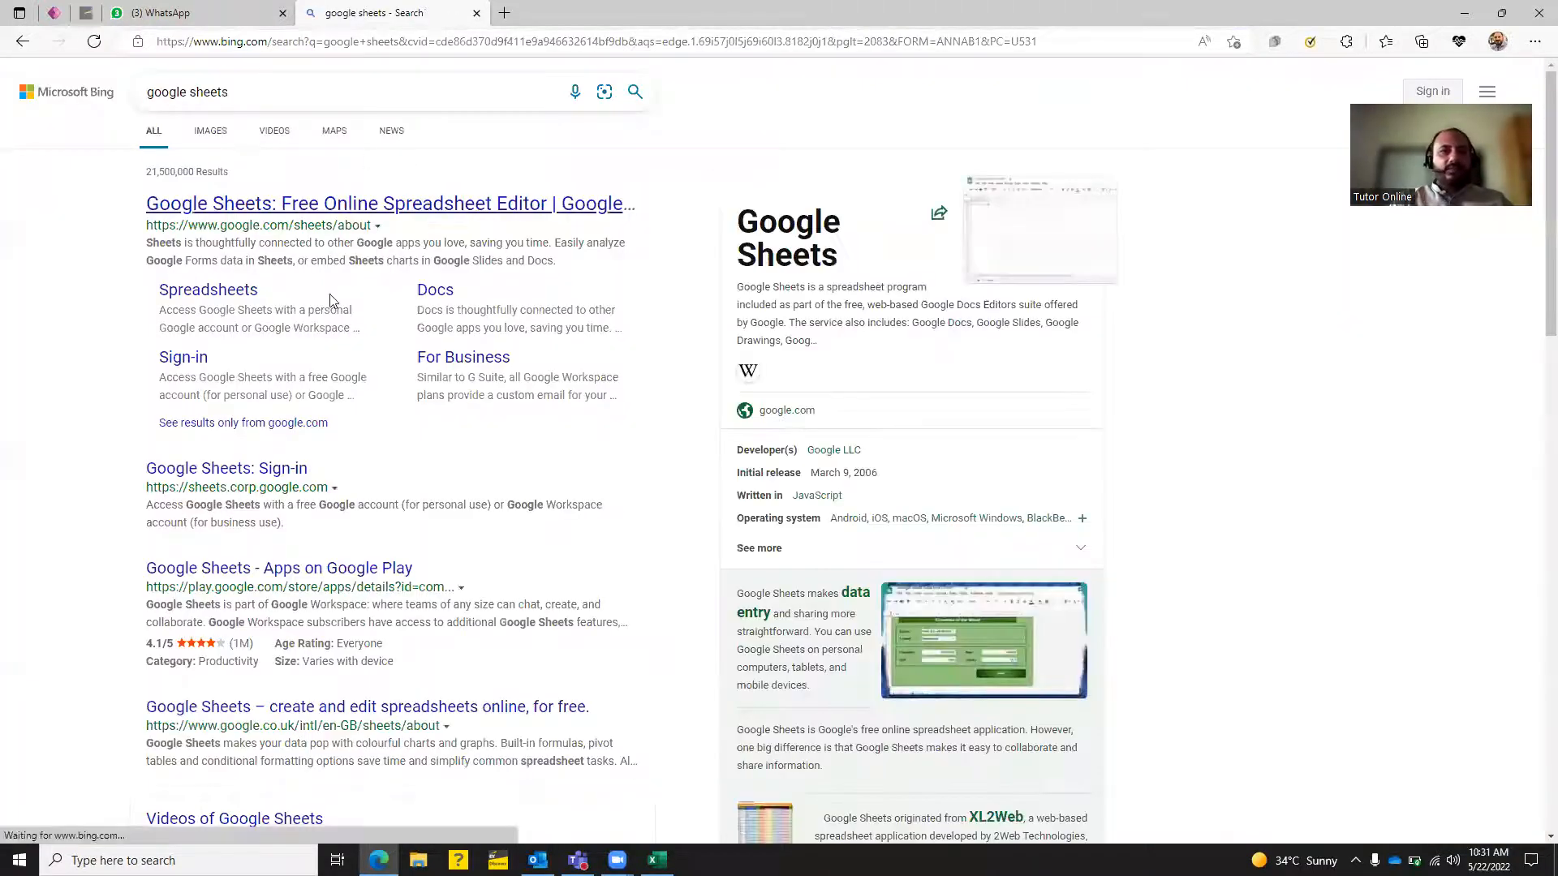
Open Google Sheets via the Spreadsheets link and create a Blank spreadsheet.
click(208, 291)
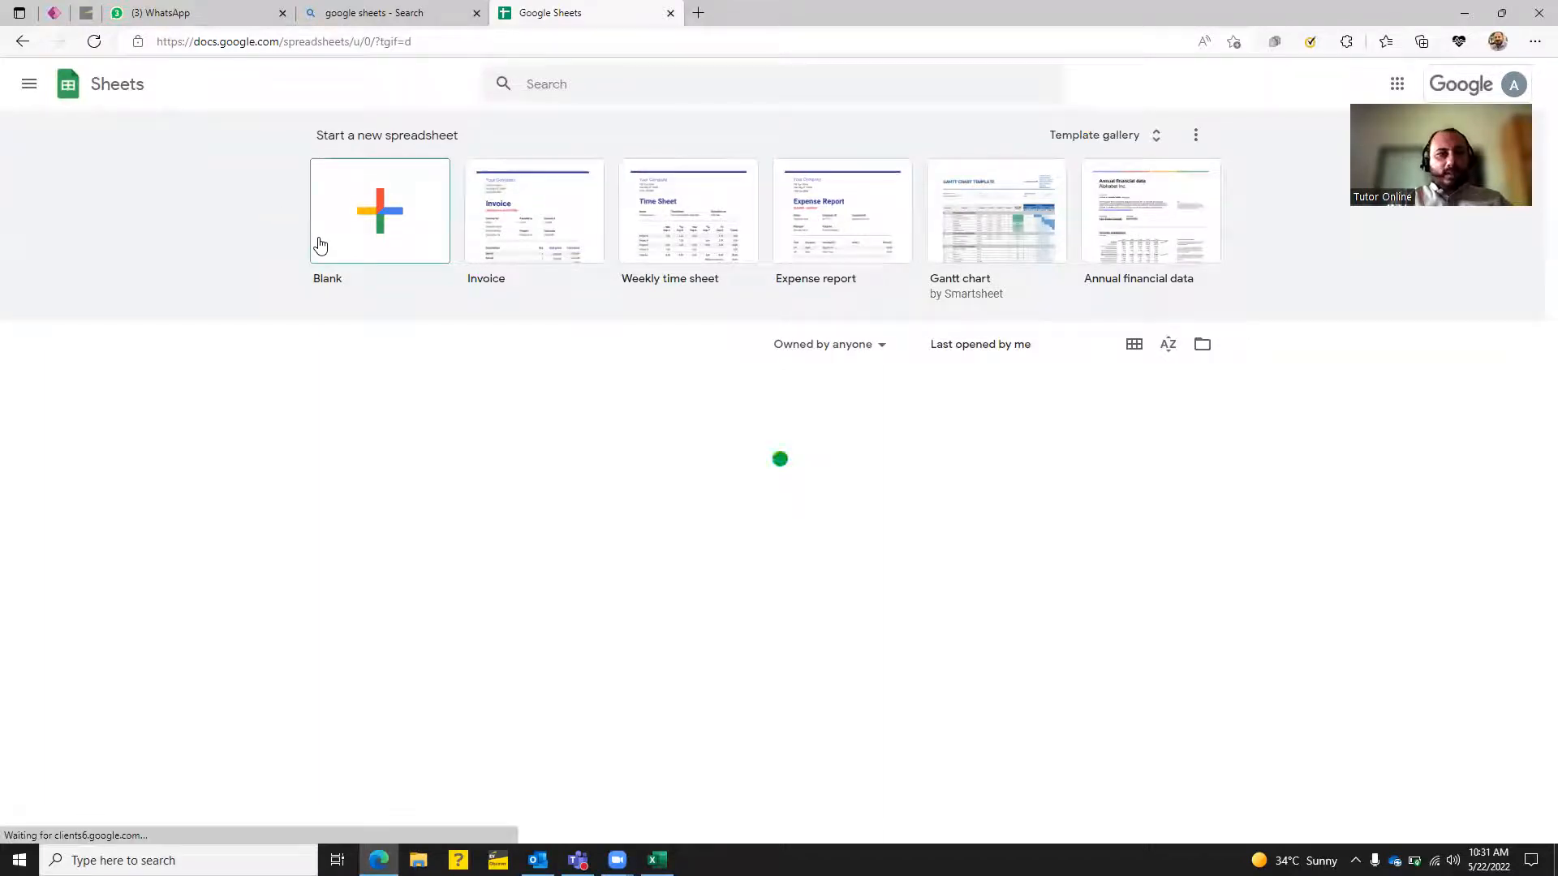
click(380, 221)
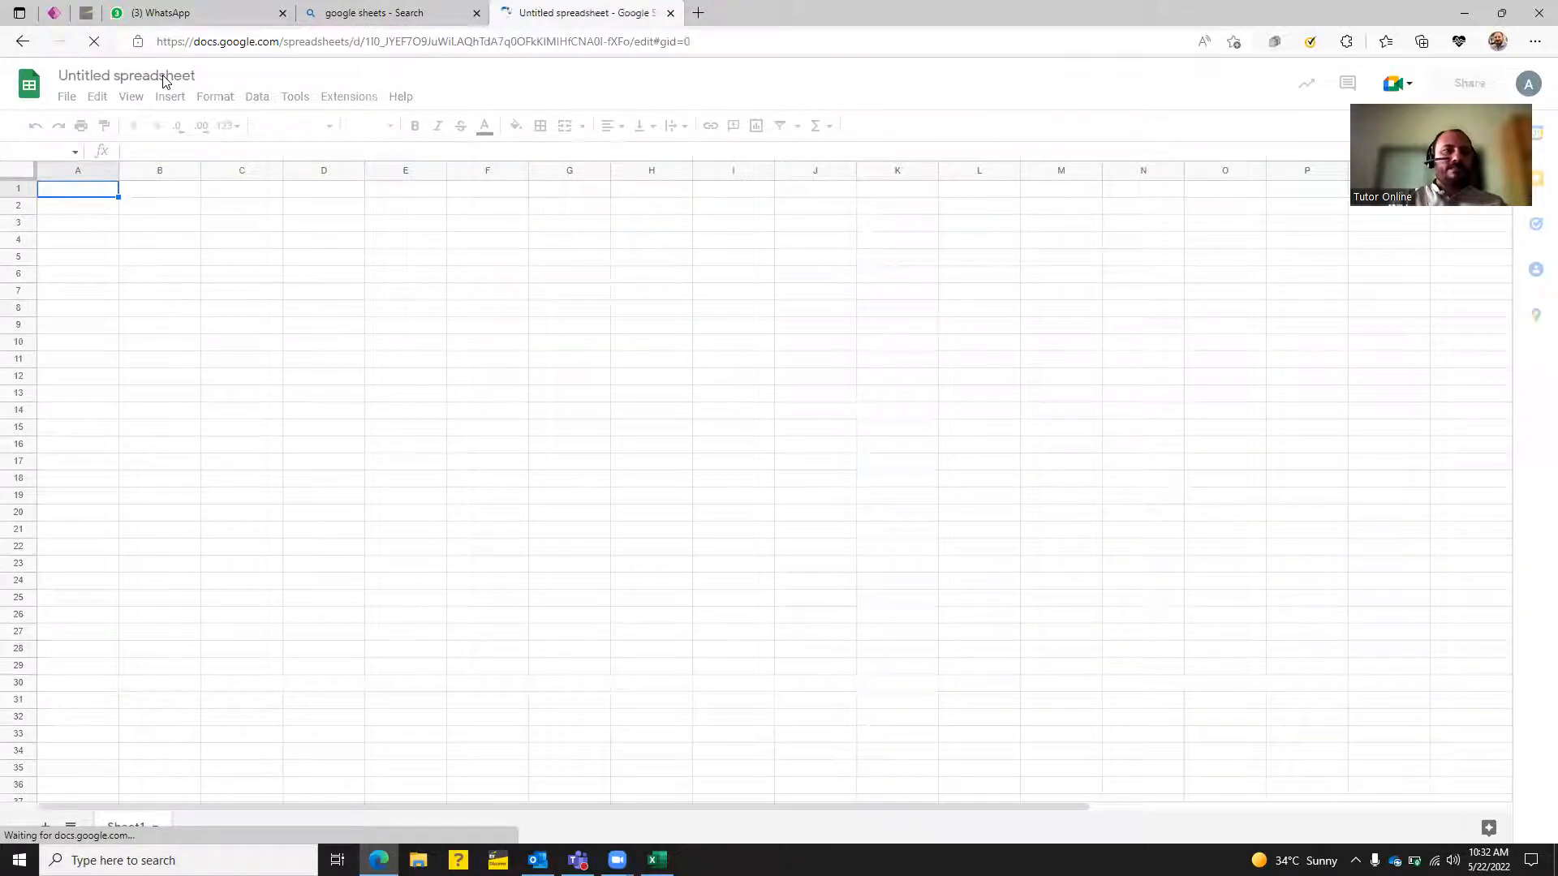
Change the 'Untitled spreadsheet' title to 'MyApp'.
click(164, 76)
click(165, 75)
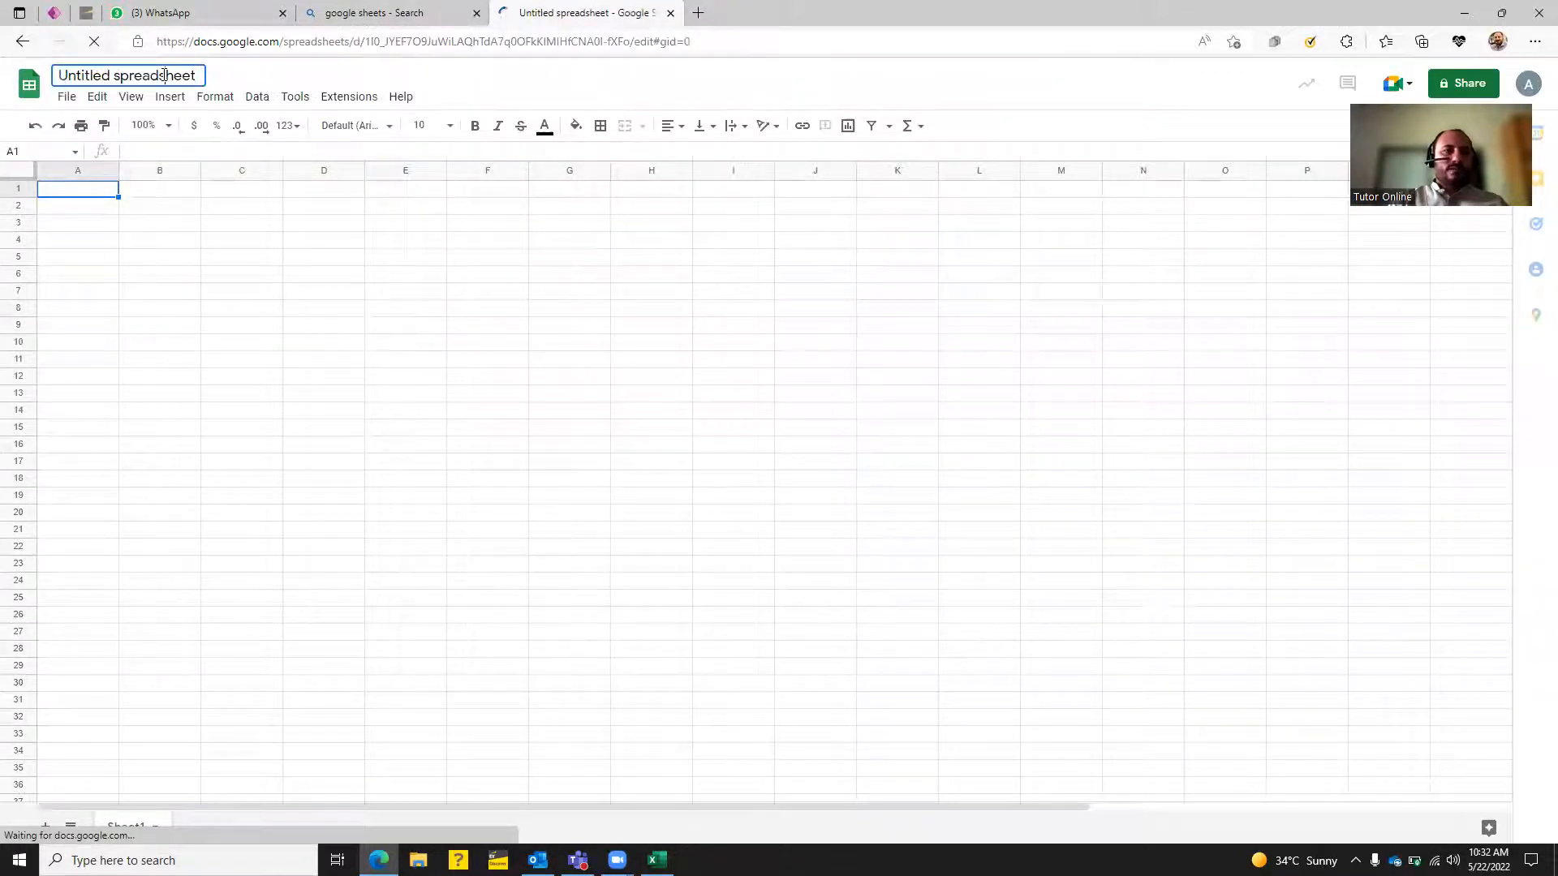
key(ctrl+a)
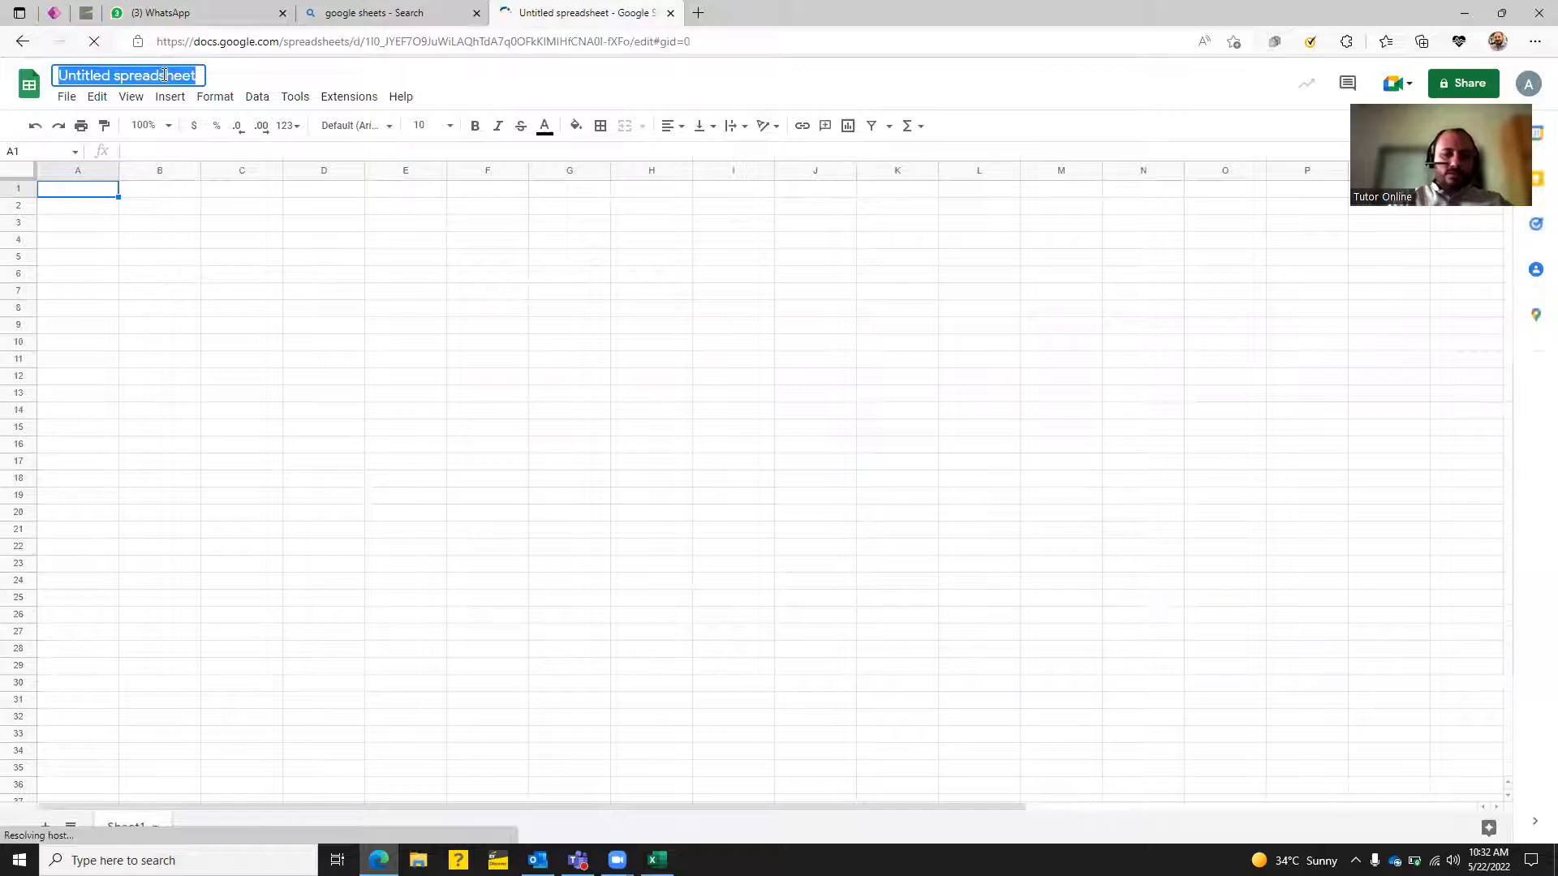
text(My)
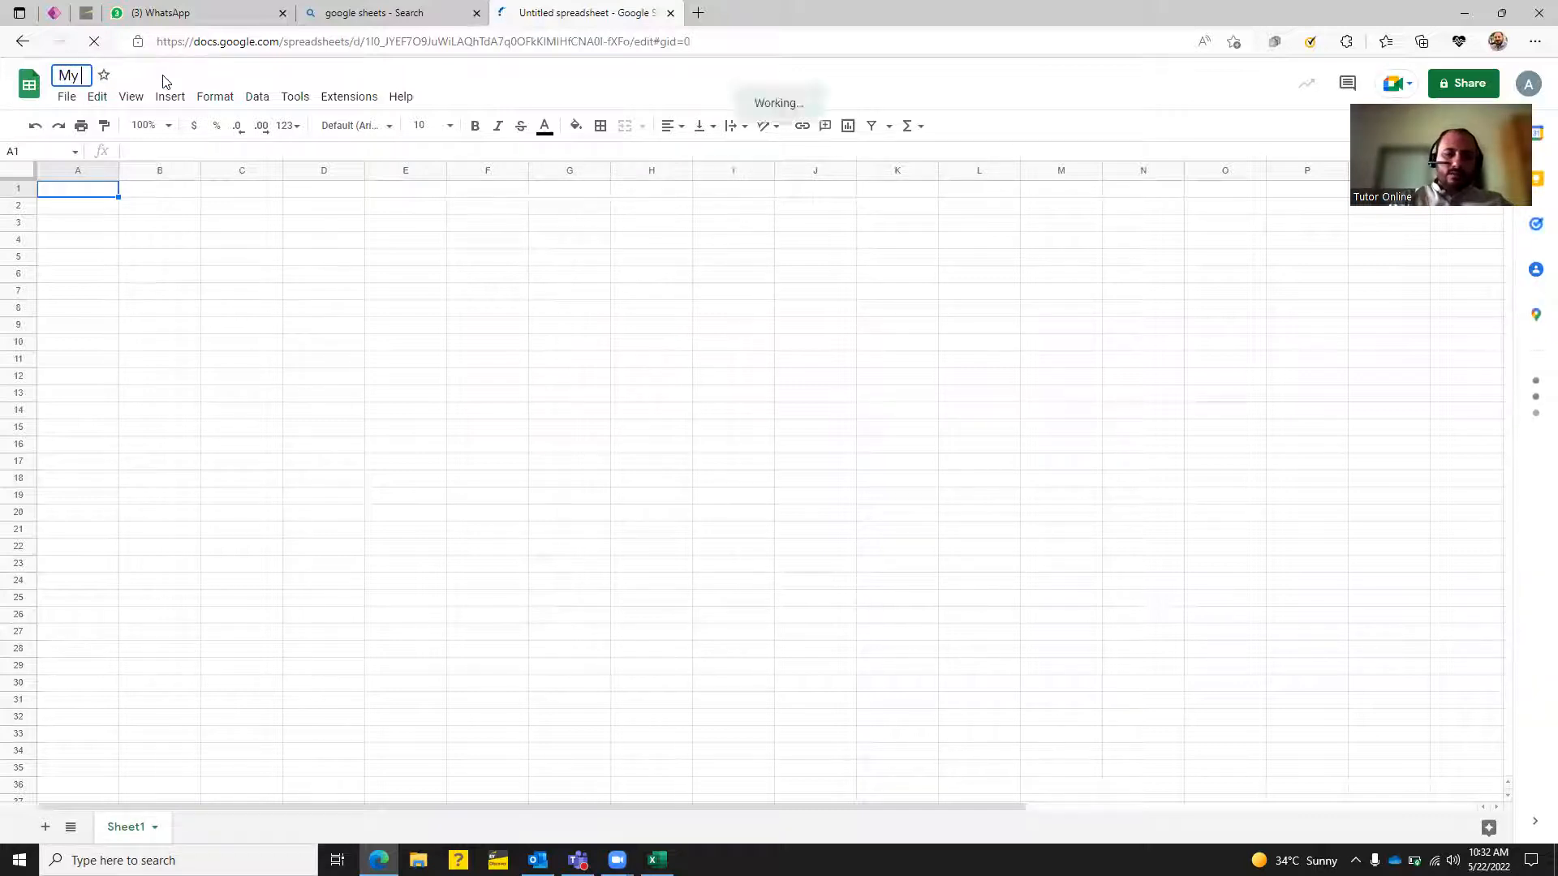
text(App)
key(Return)
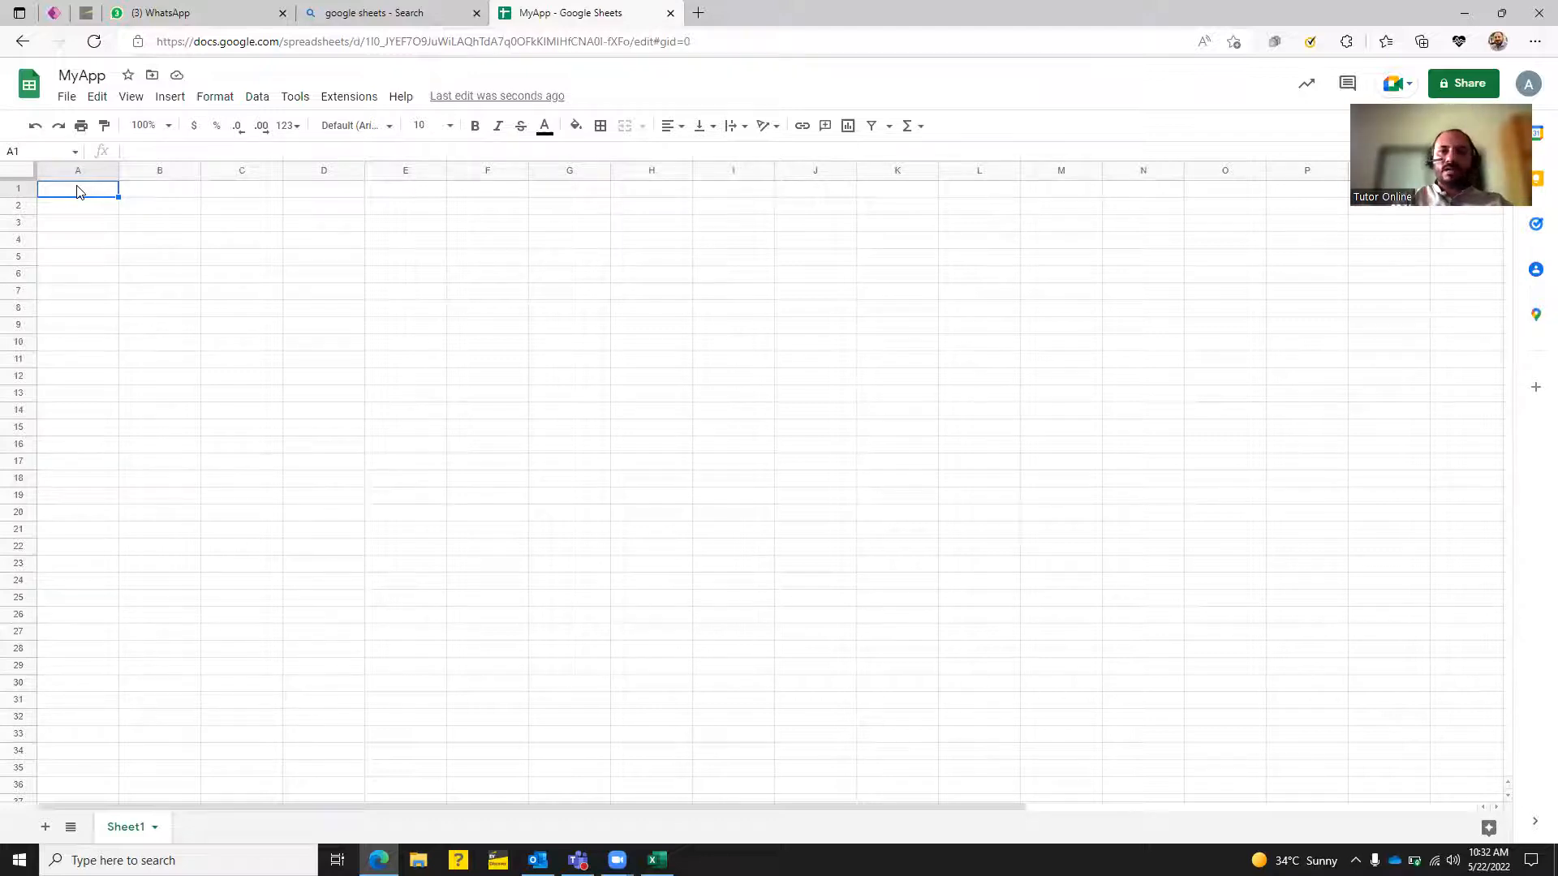
Enter the headers S No, Name and Address in cells A1 to C1.
text(S No)
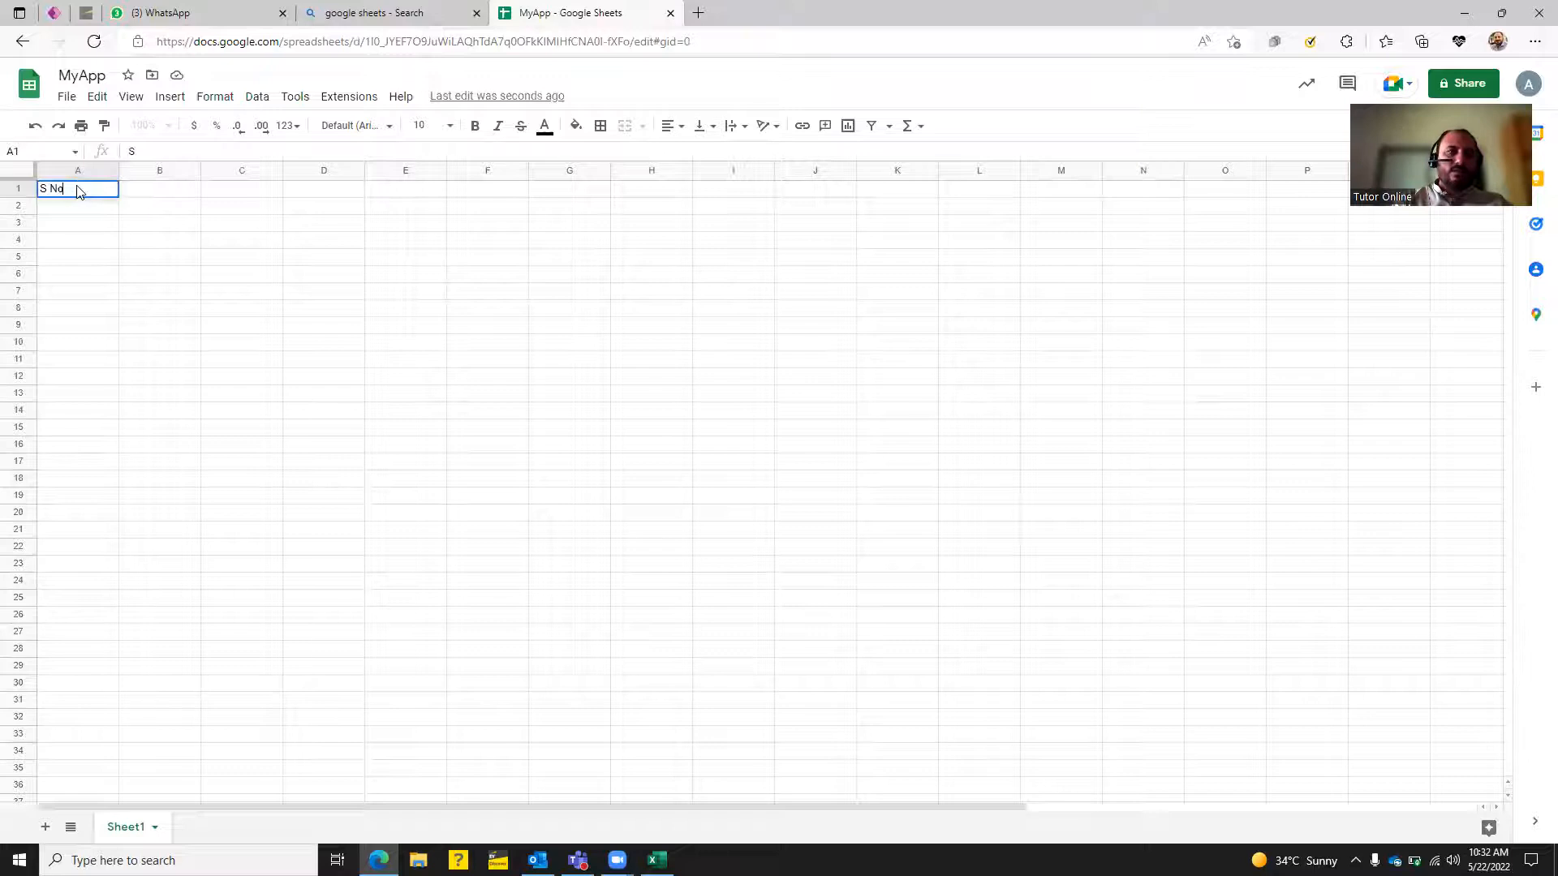
key(Tab)
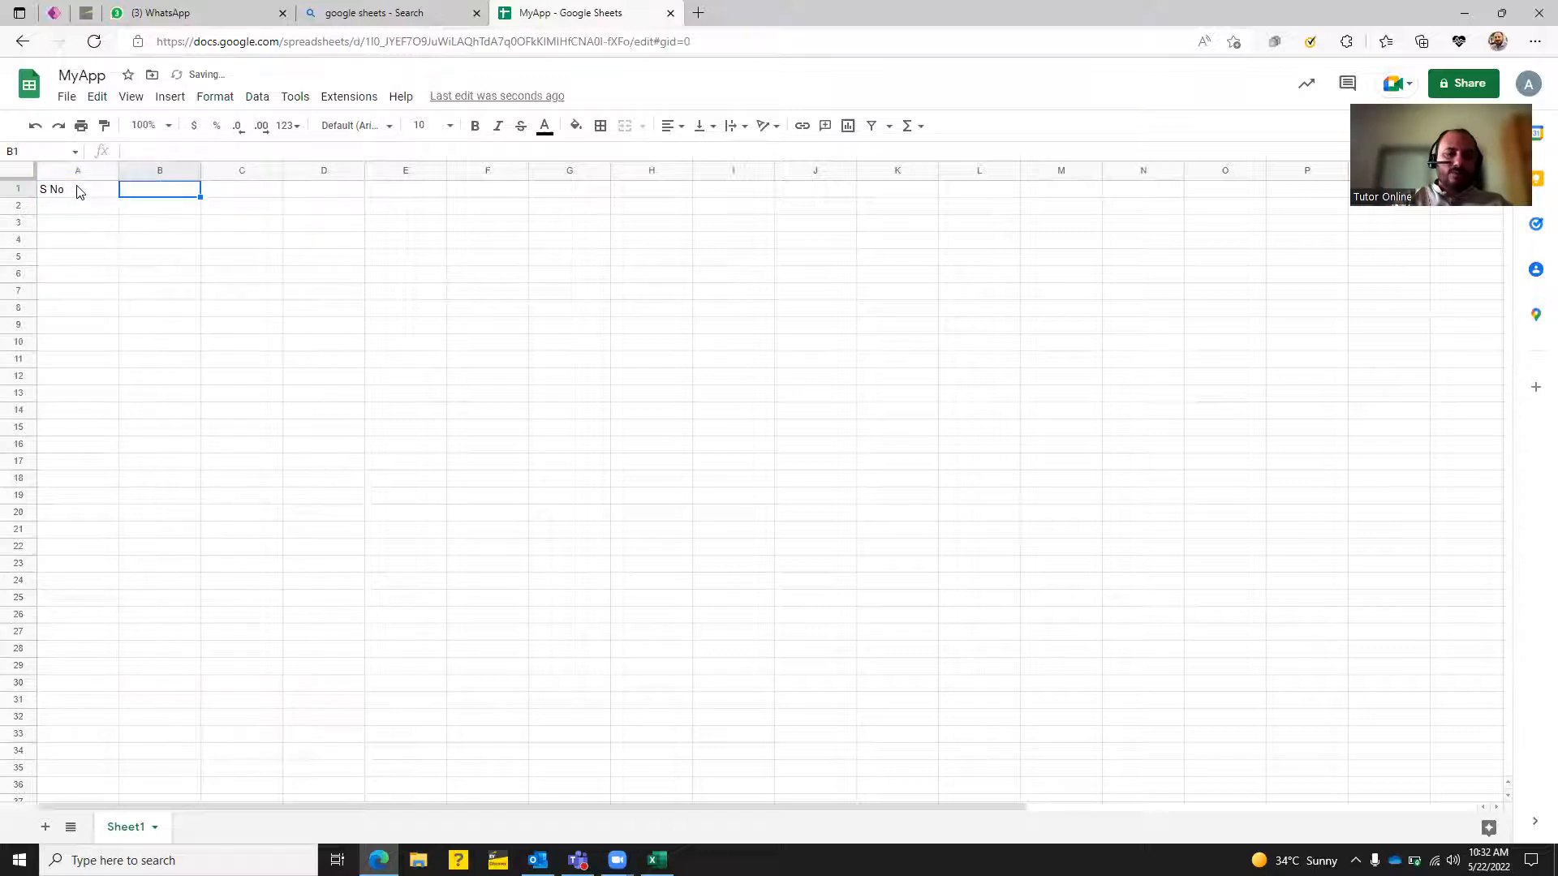
text(Name)
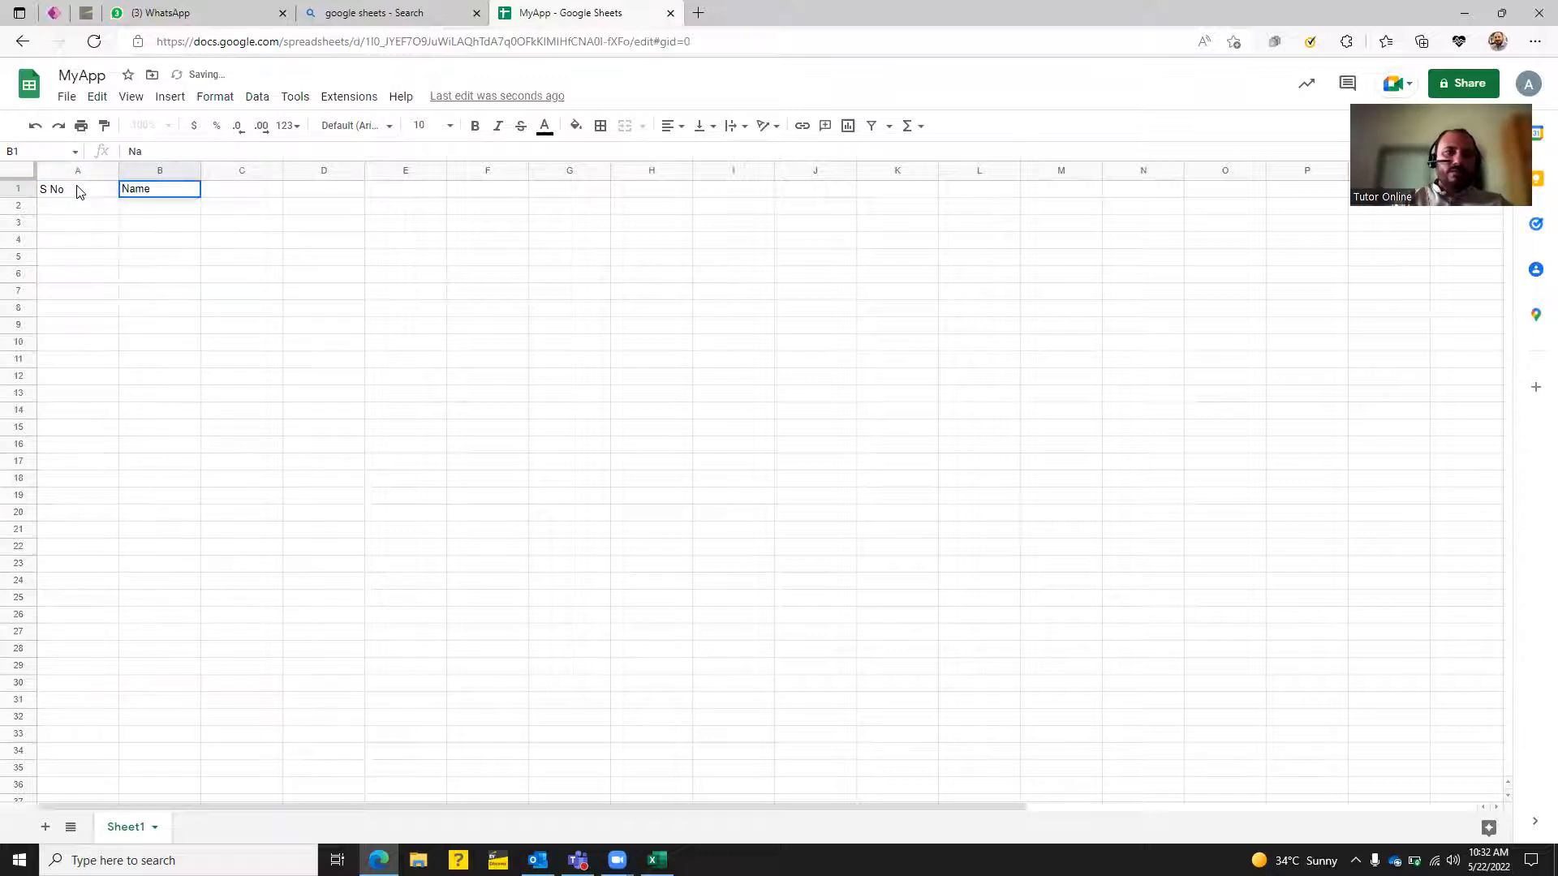
key(Tab)
text(Addre)
key(Tab)
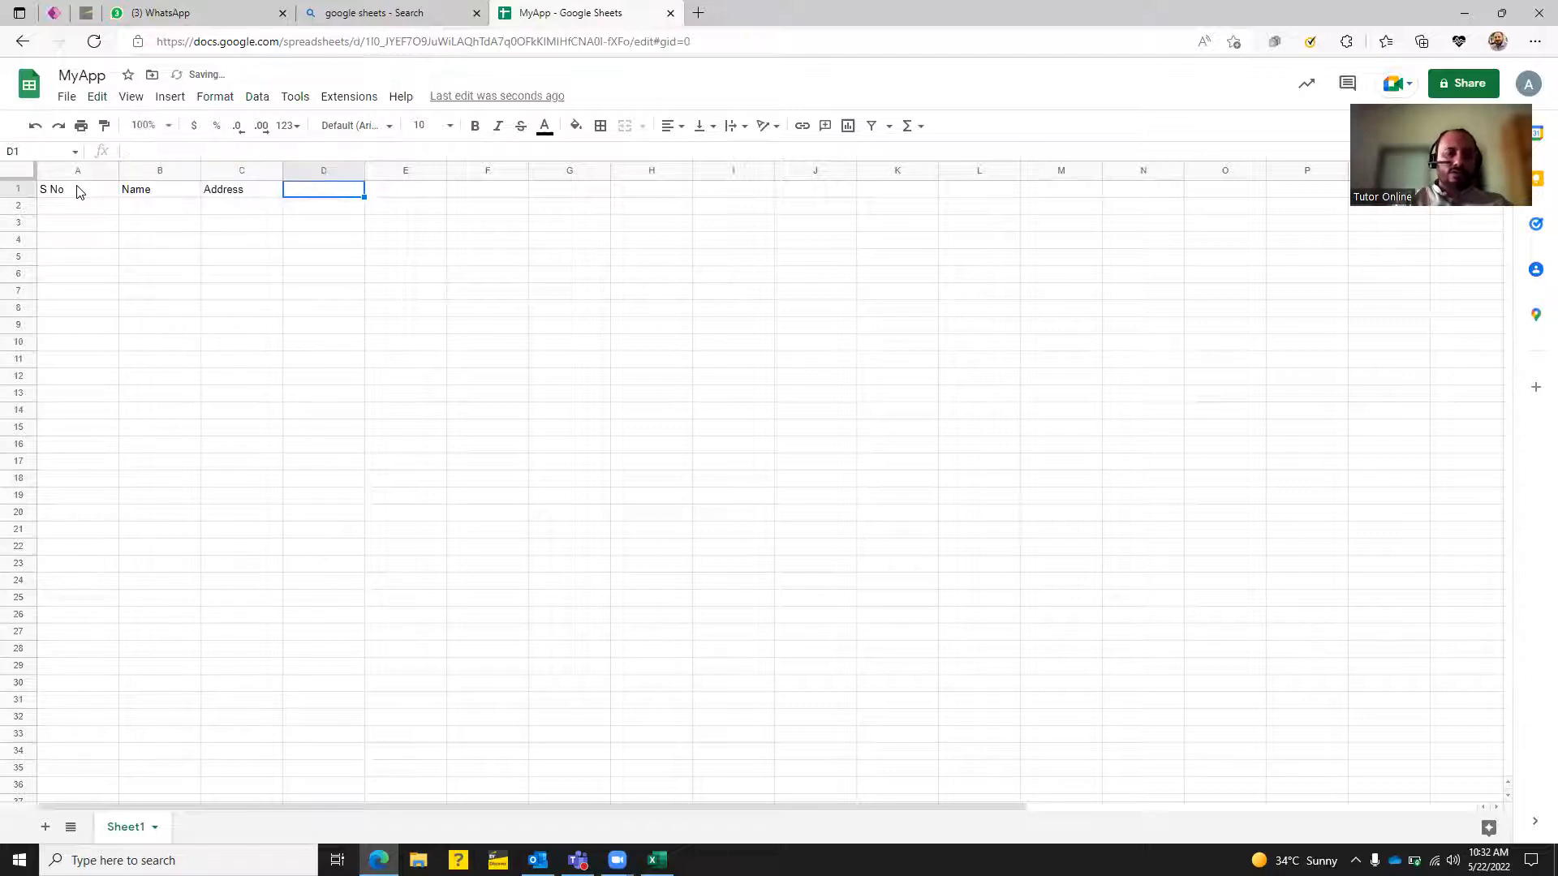
Add the headers Phone Number, Email, Training Medium and Training in D1 to G1.
text(Phon)
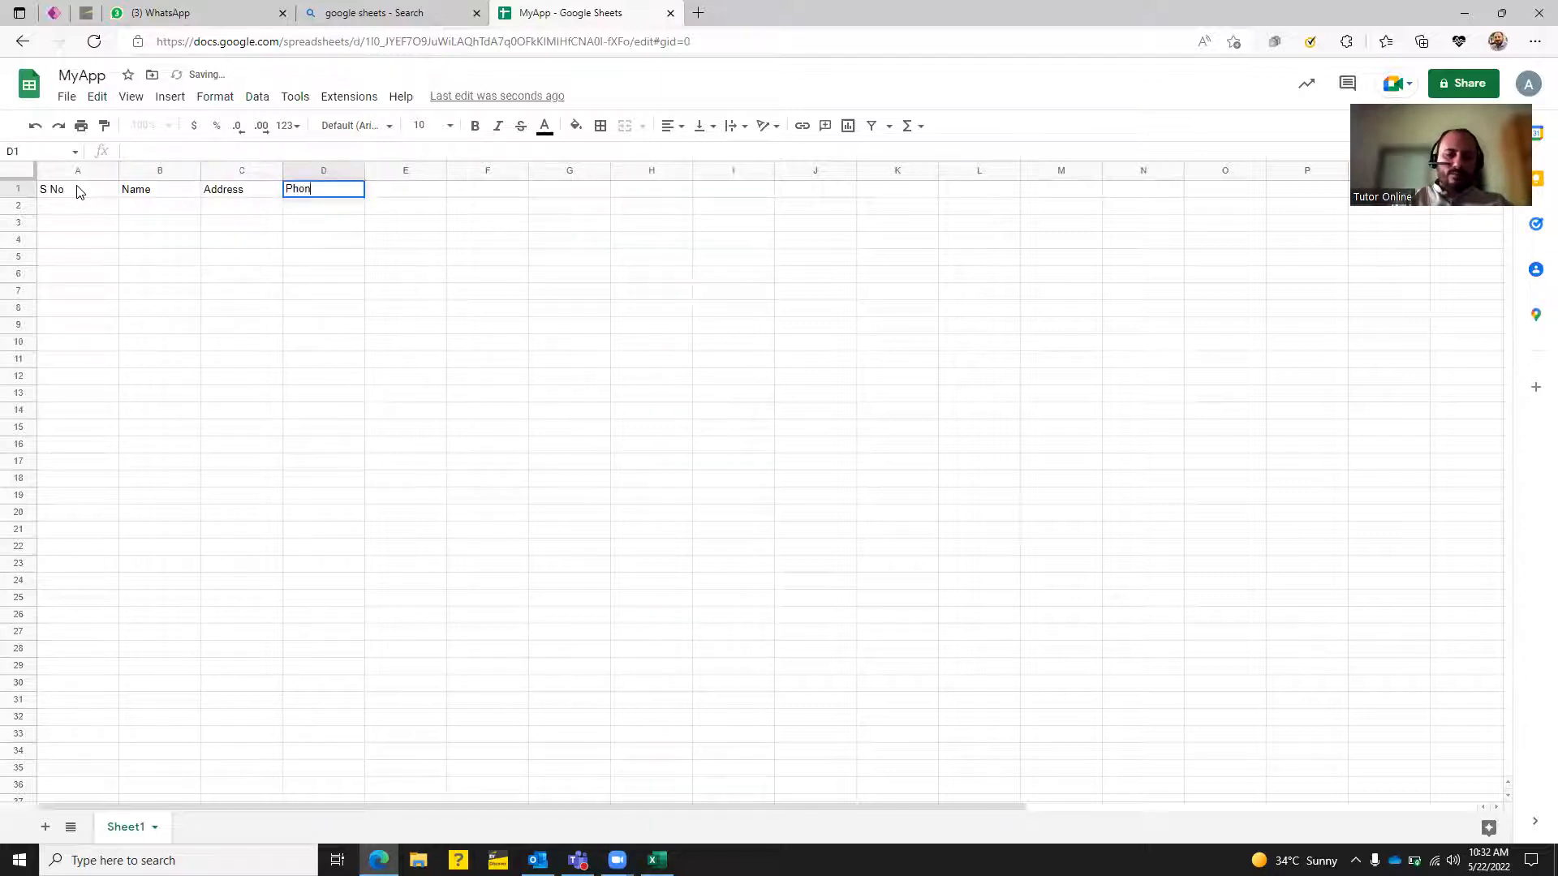
text(e Numbwe)
key(BackSpace)
key(BackSpace)
text(er)
key(Tab)
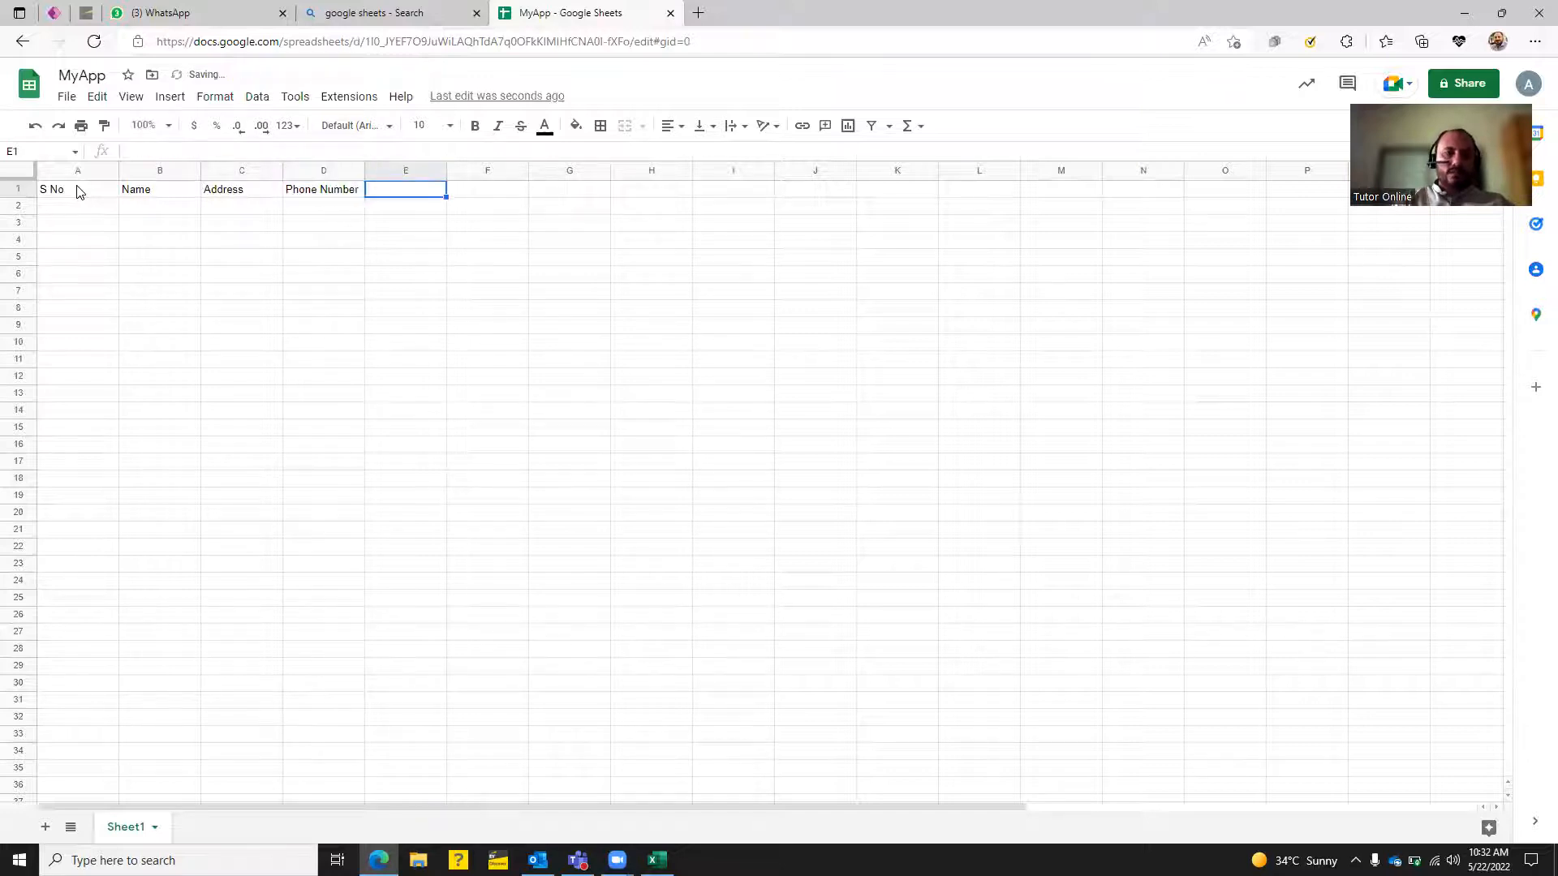
text(Email)
key(Tab)
text(Training)
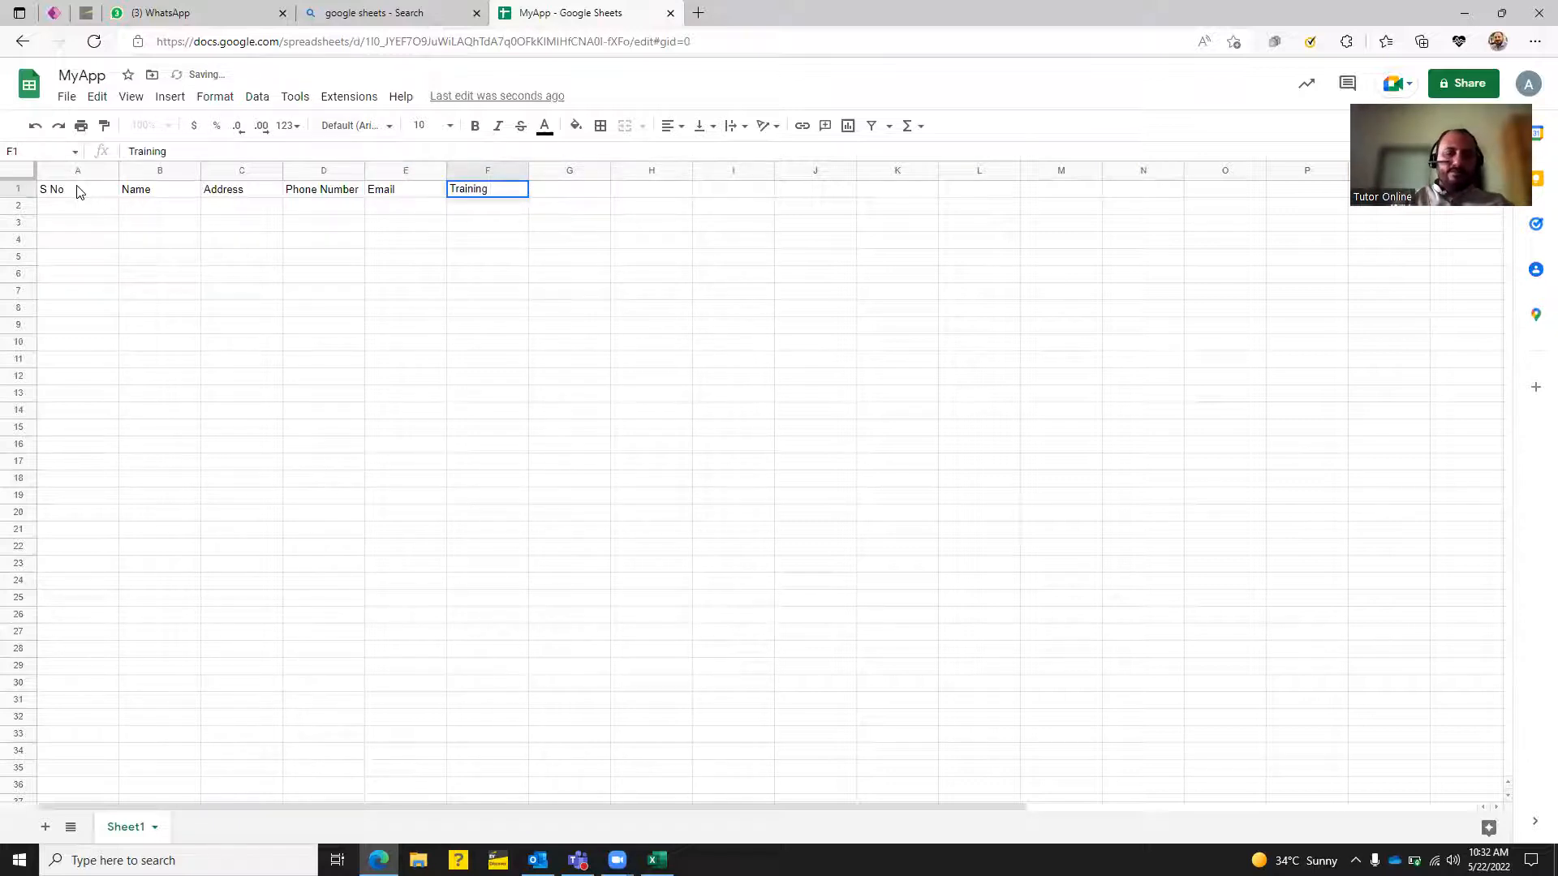
text( Medium)
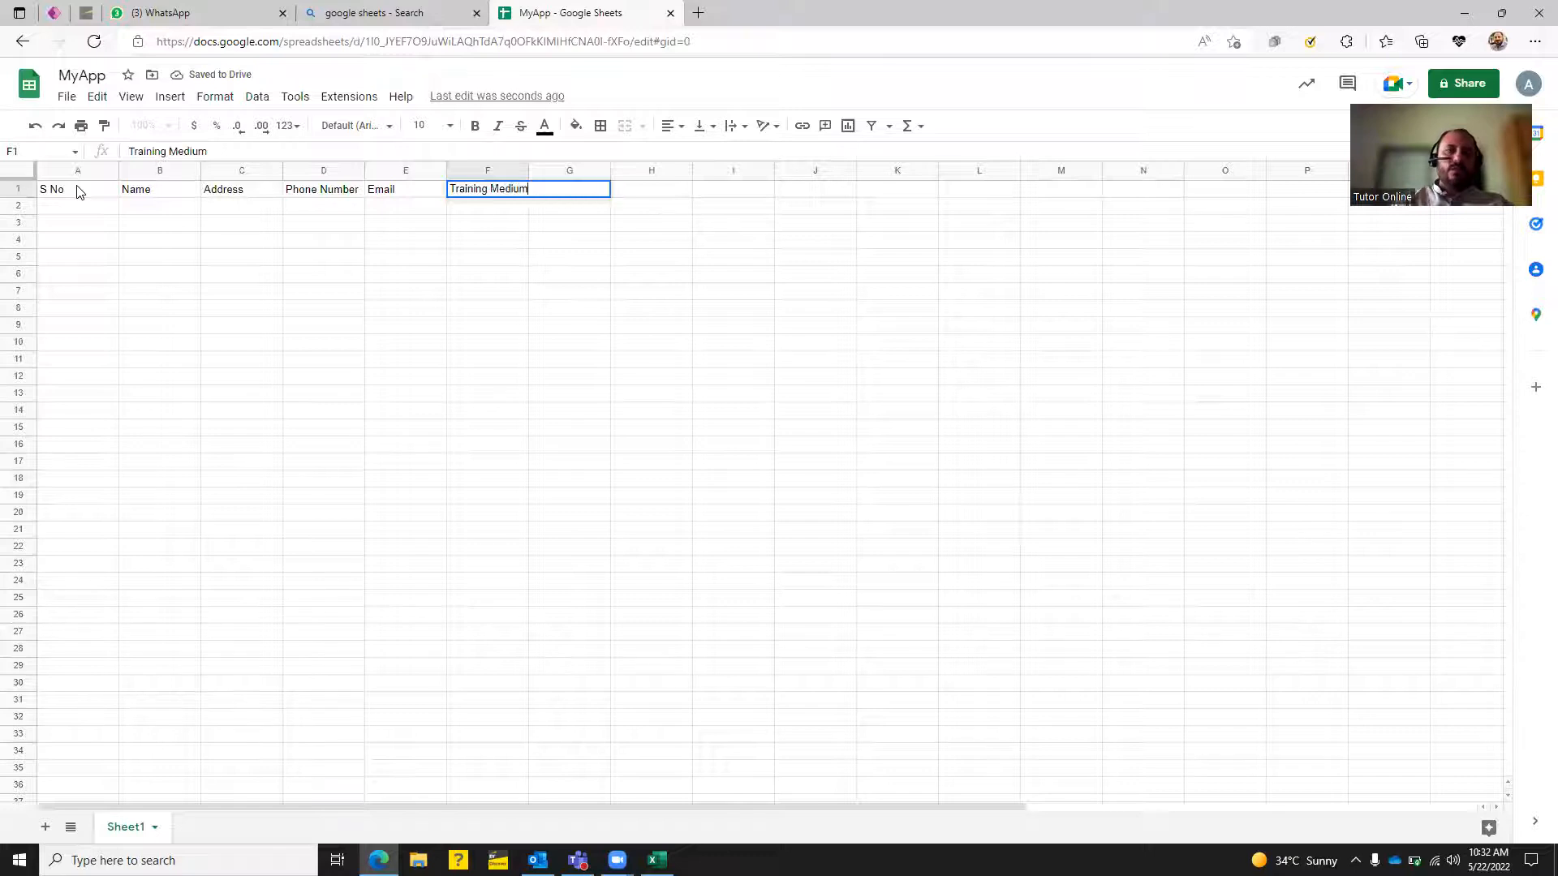
key(Tab)
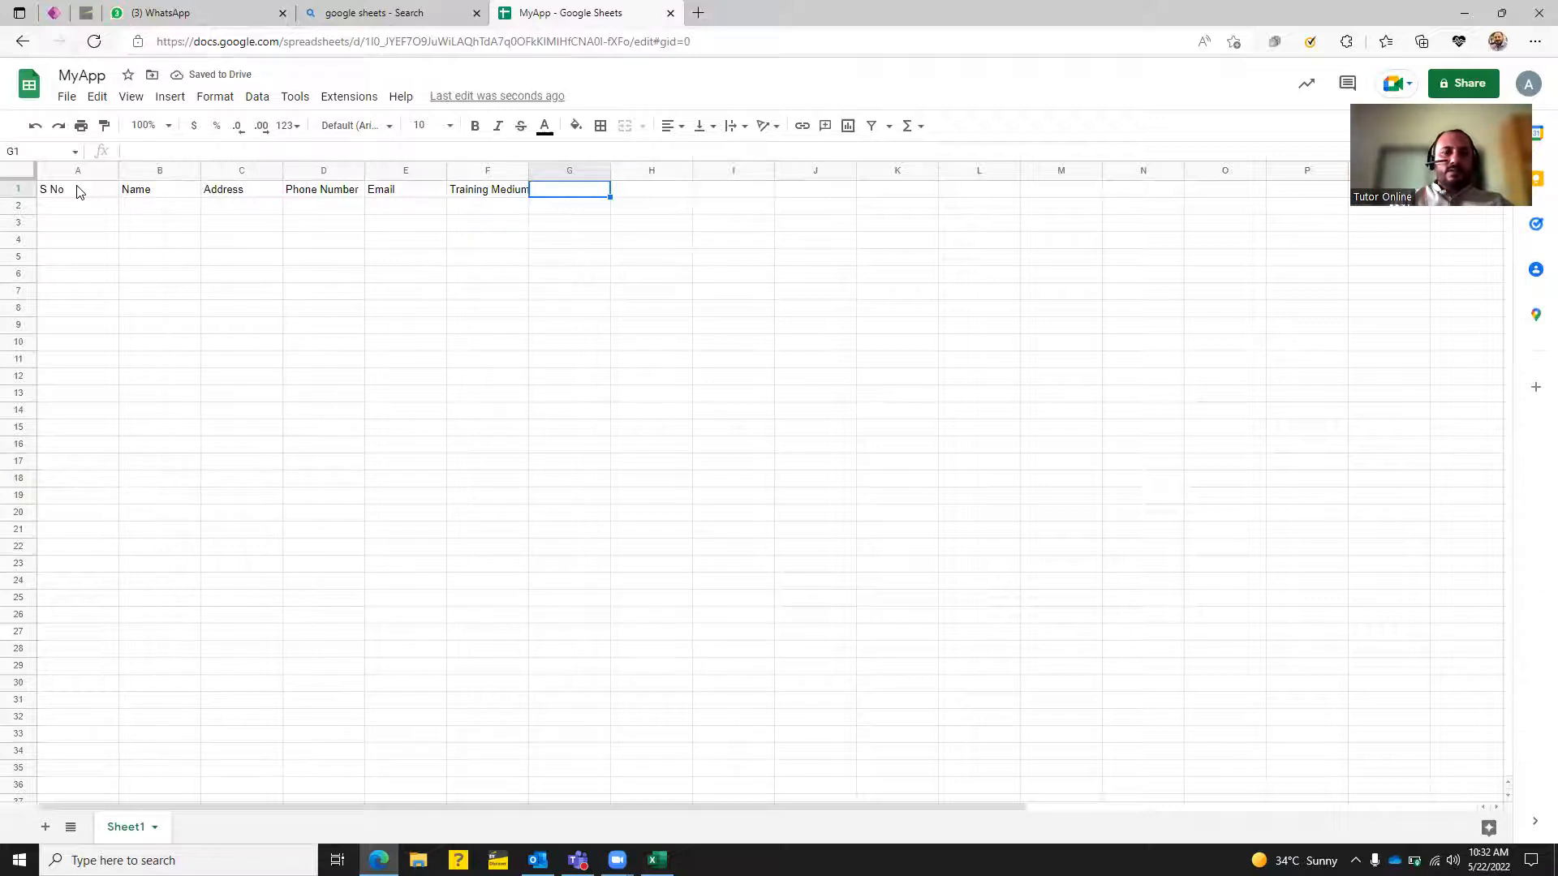
text(Training)
Apply All borders to the range A1:G3.
click(77, 189)
key(ctrl+shift+Right)
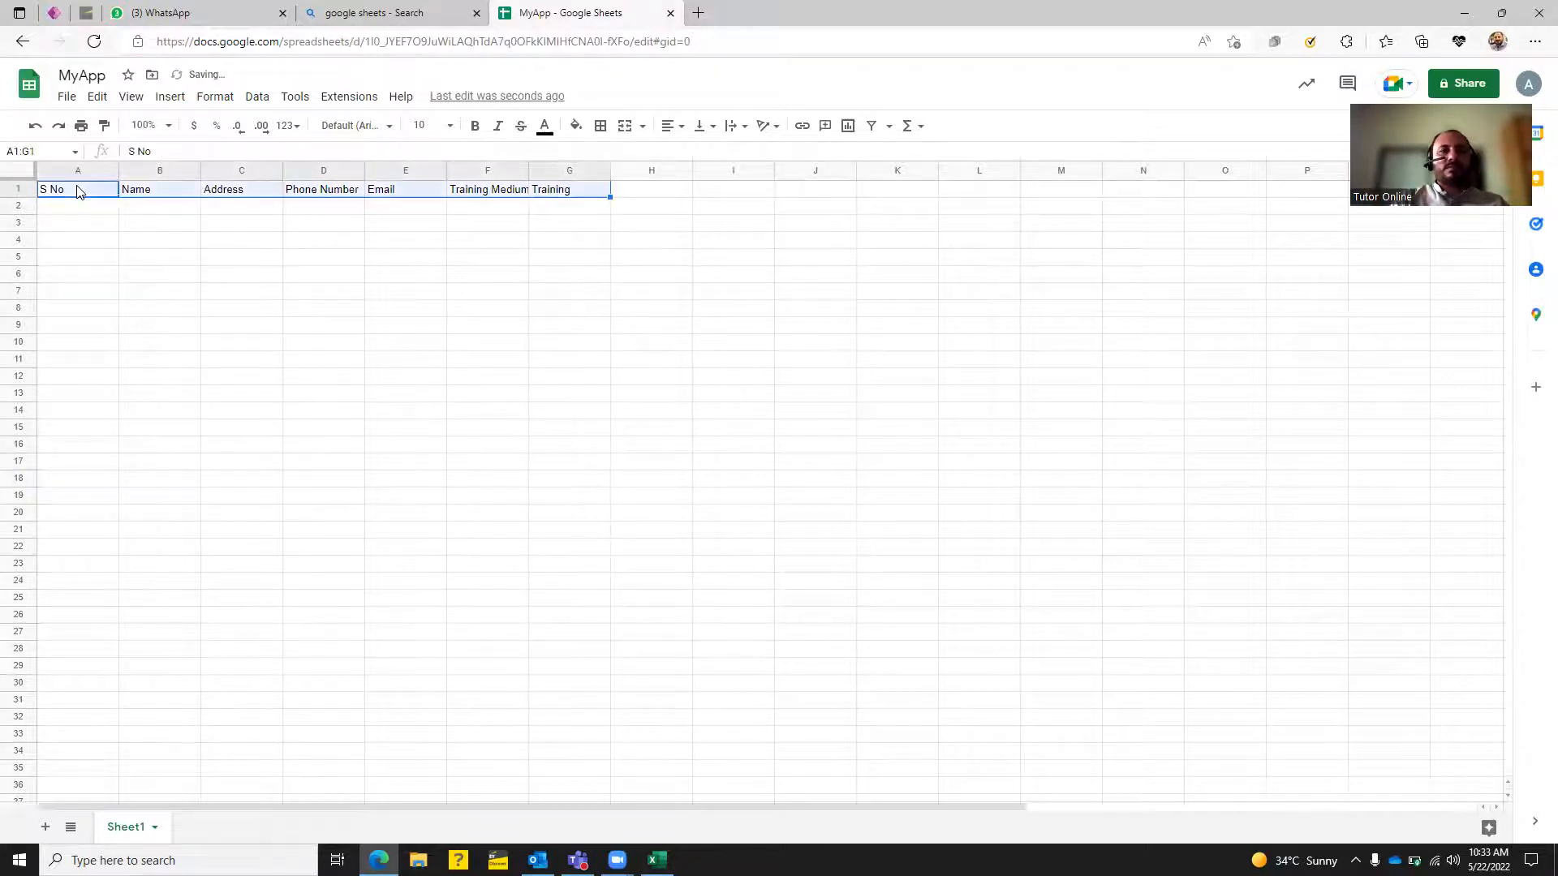
key(shift+Down)
key(shift+Down)
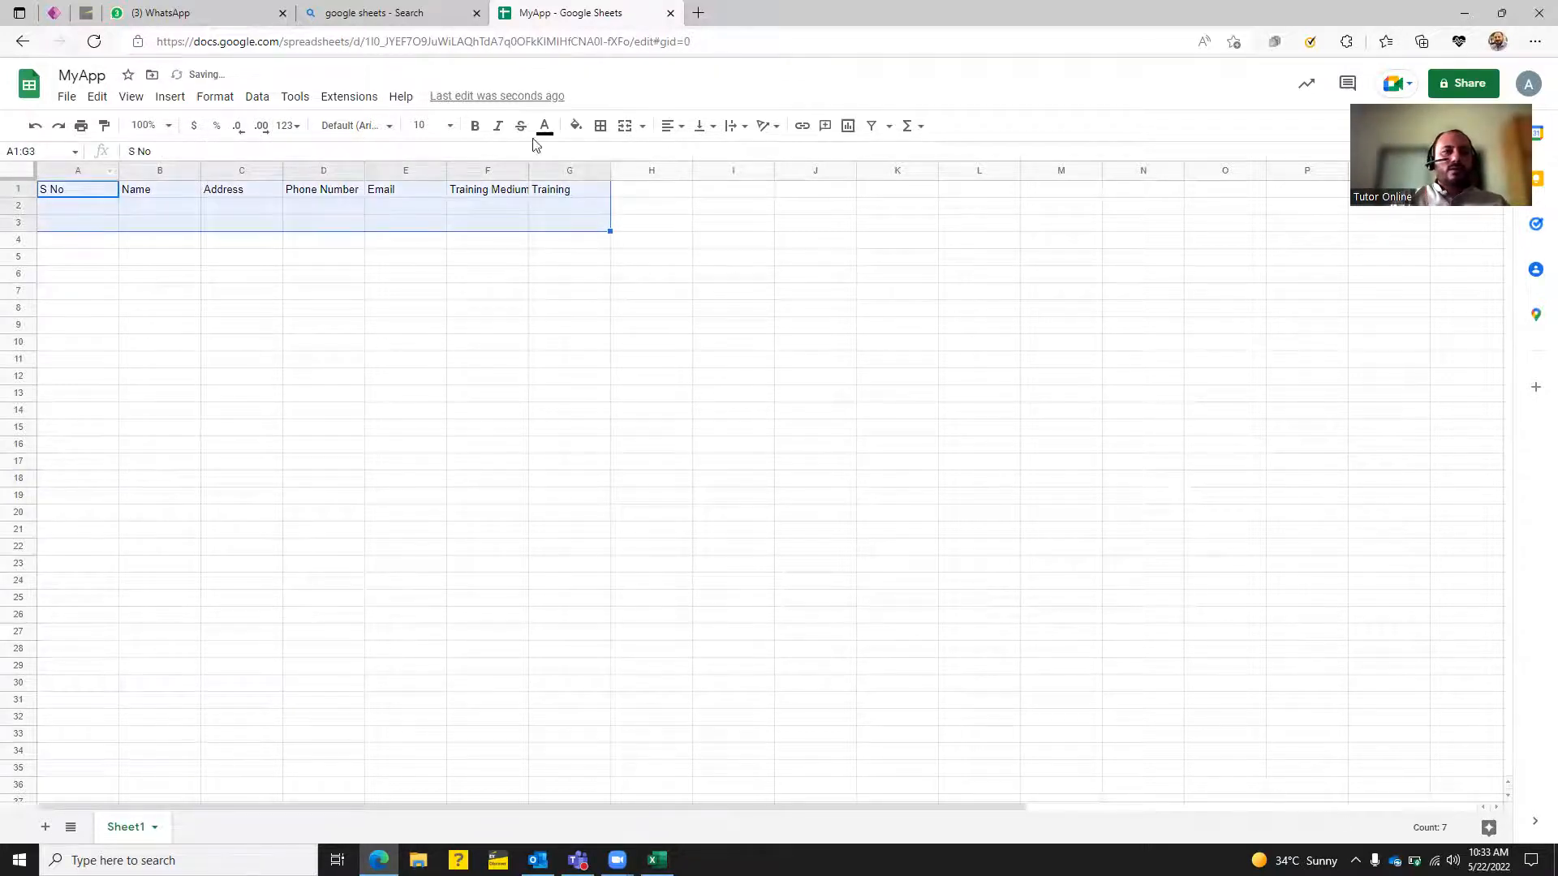
click(600, 126)
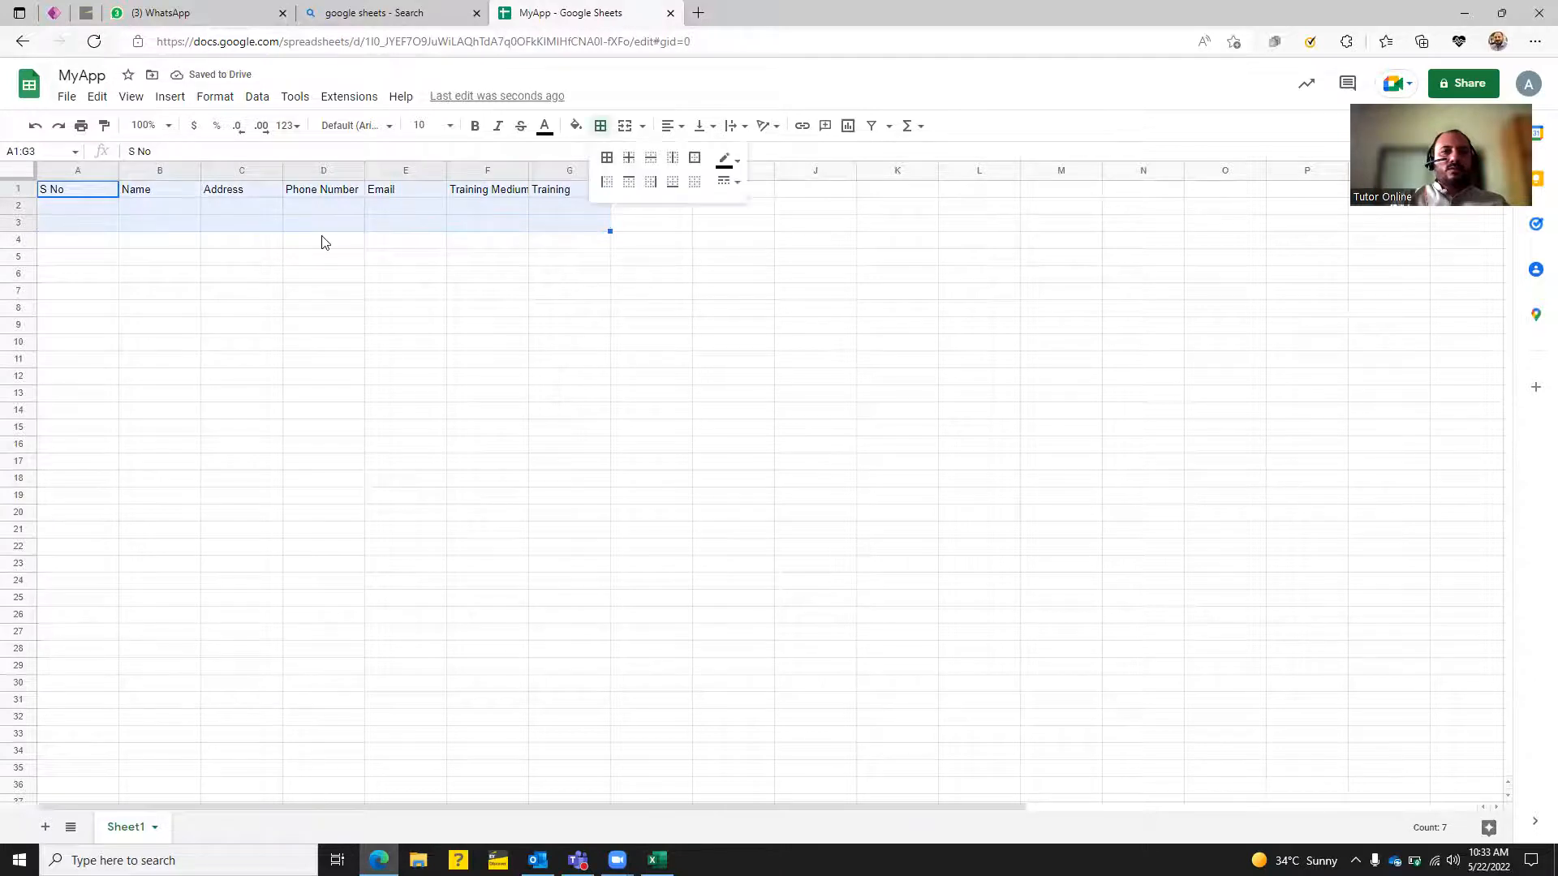
click(607, 157)
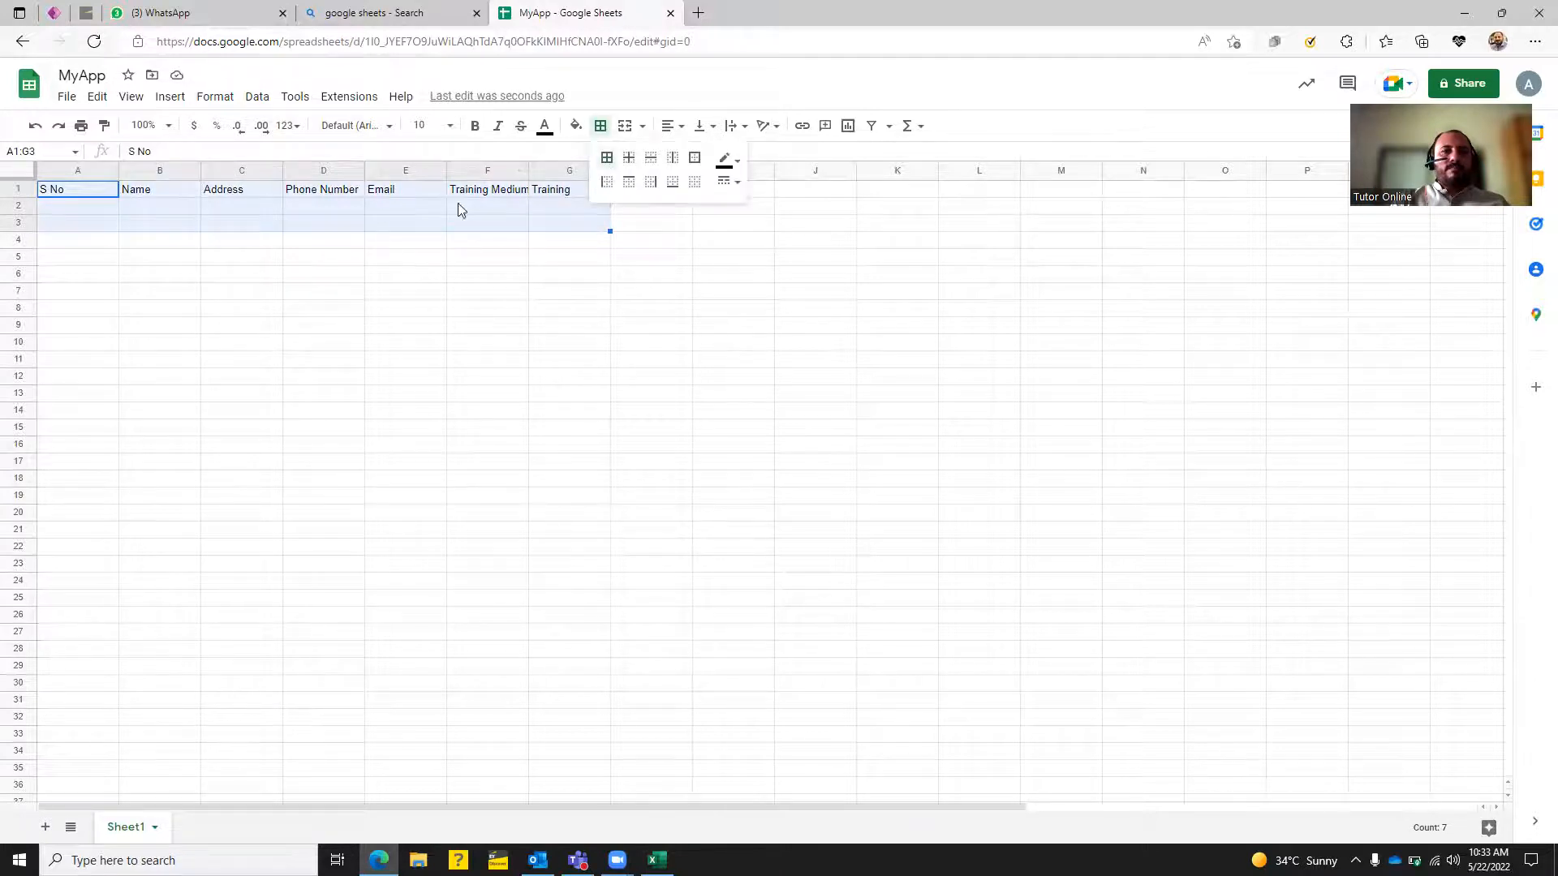
click(349, 227)
Rename Sheet1 to 'REG' and go back to the Bing results tab.
double_click(125, 826)
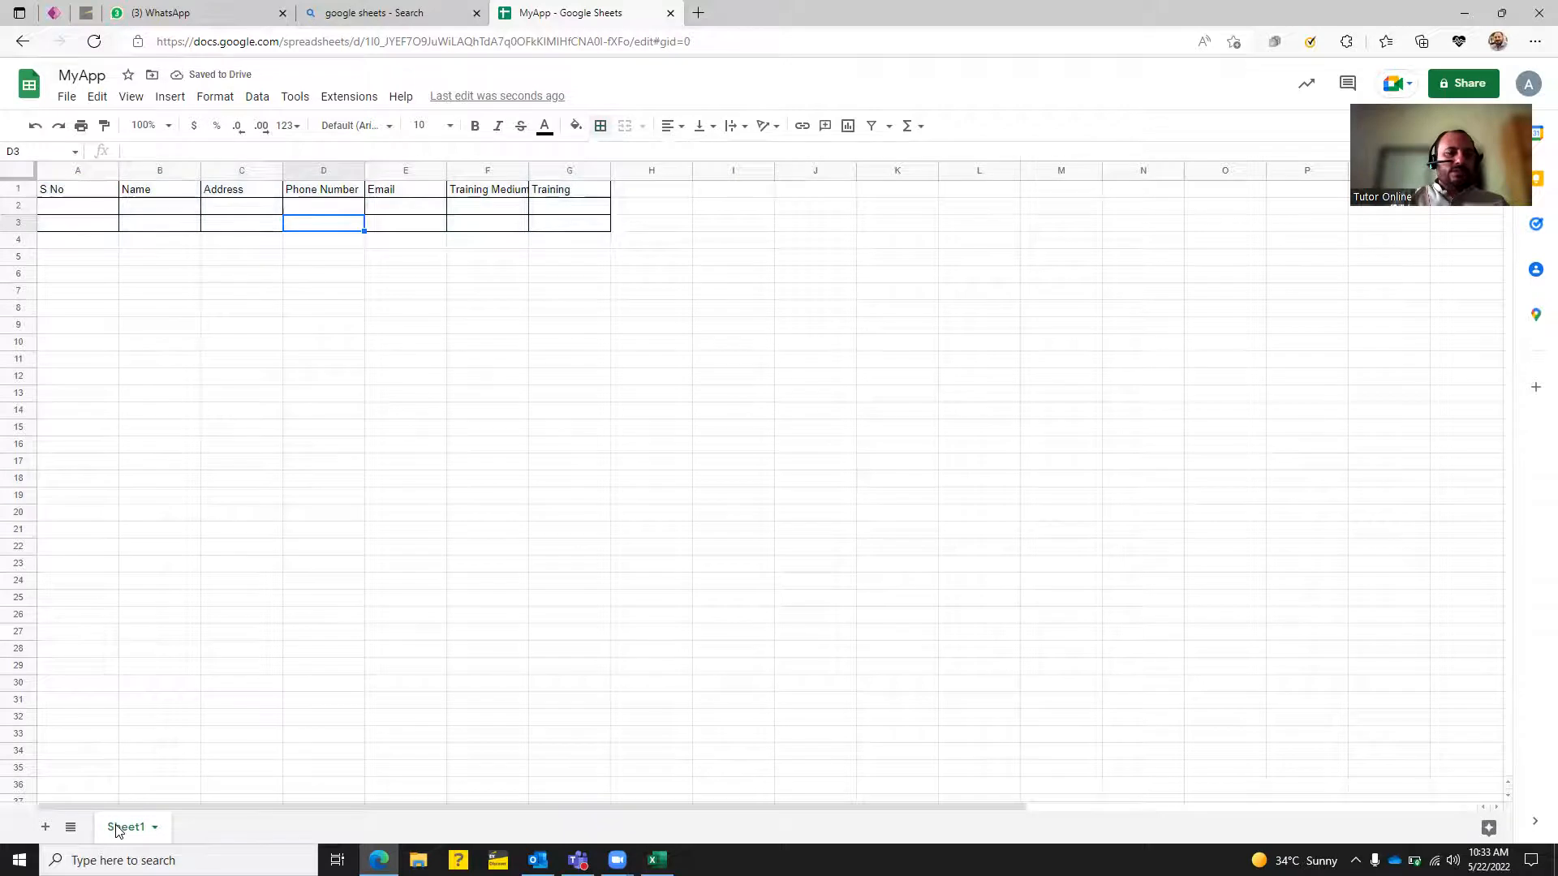
text(REG)
key(Return)
click(241, 428)
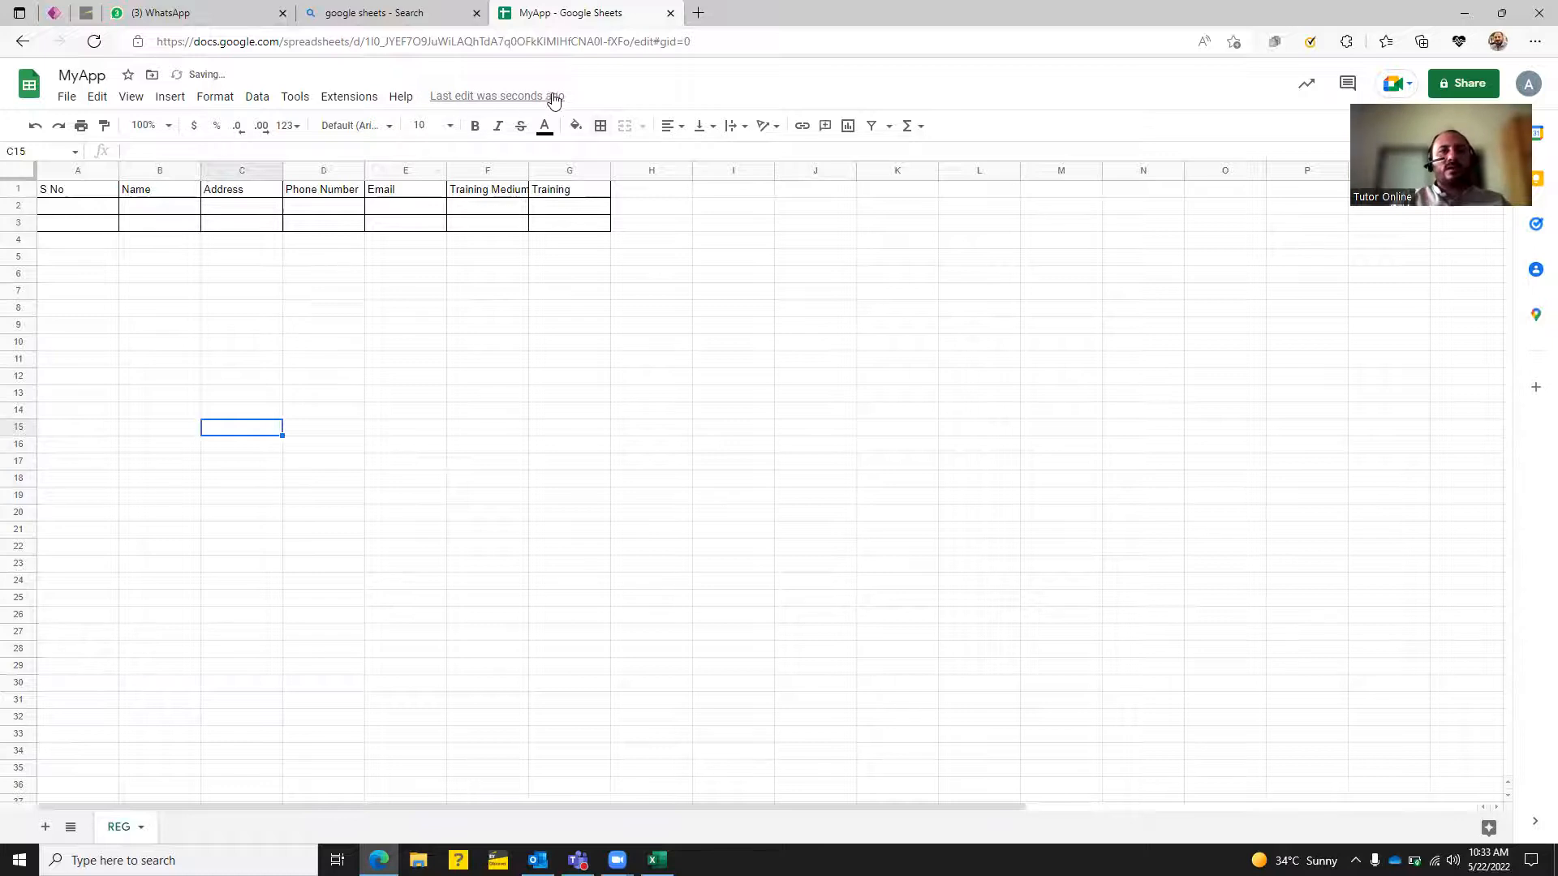
click(388, 12)
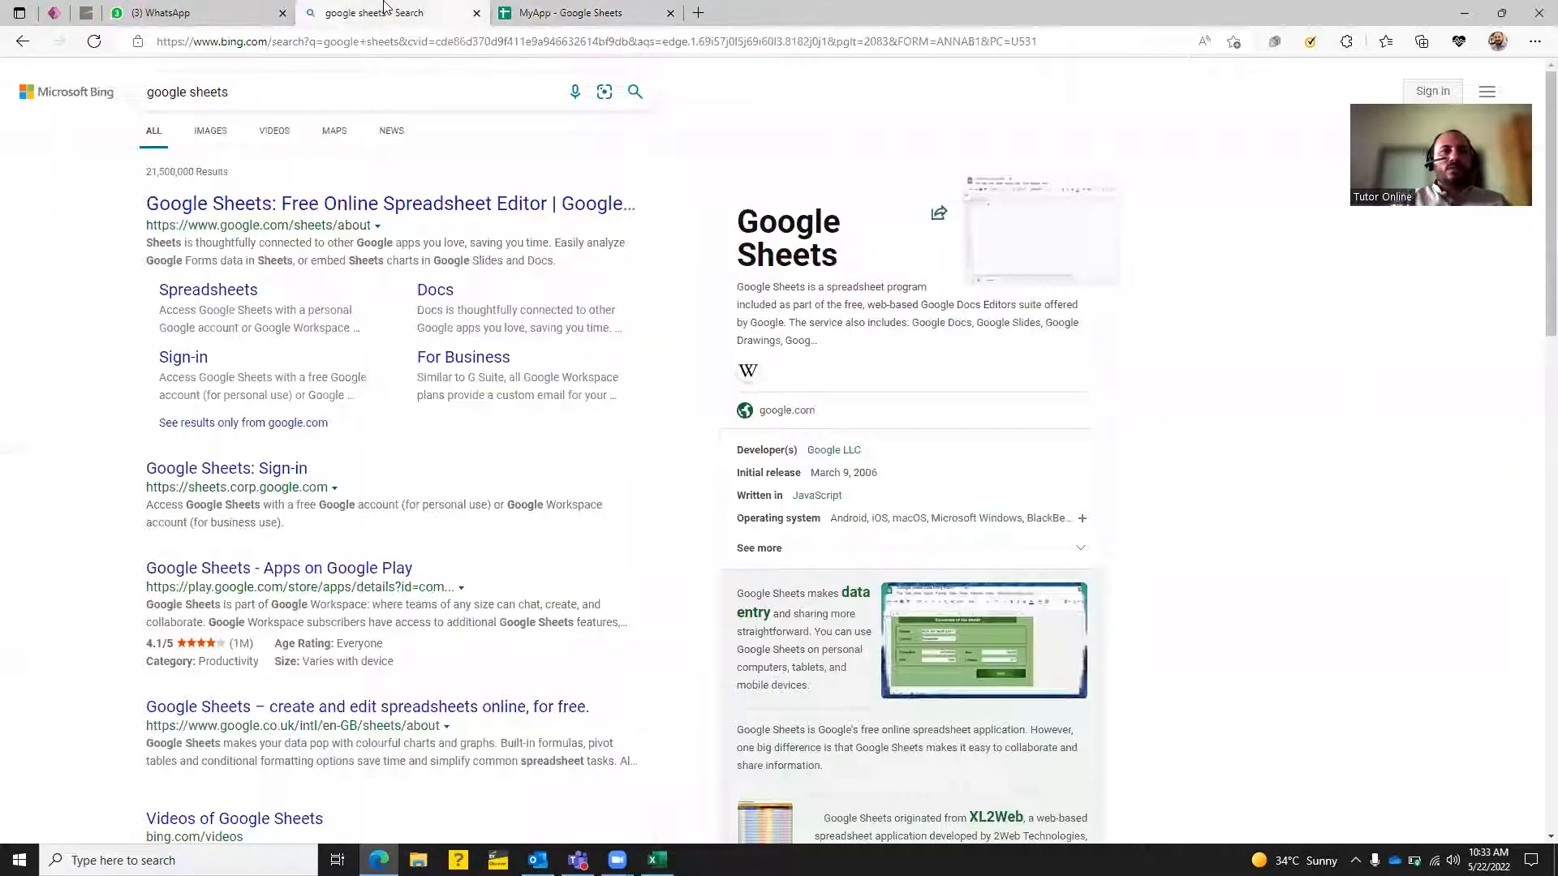
Search Bing for 'appsheet' using the address-bar suggestion.
click(276, 47)
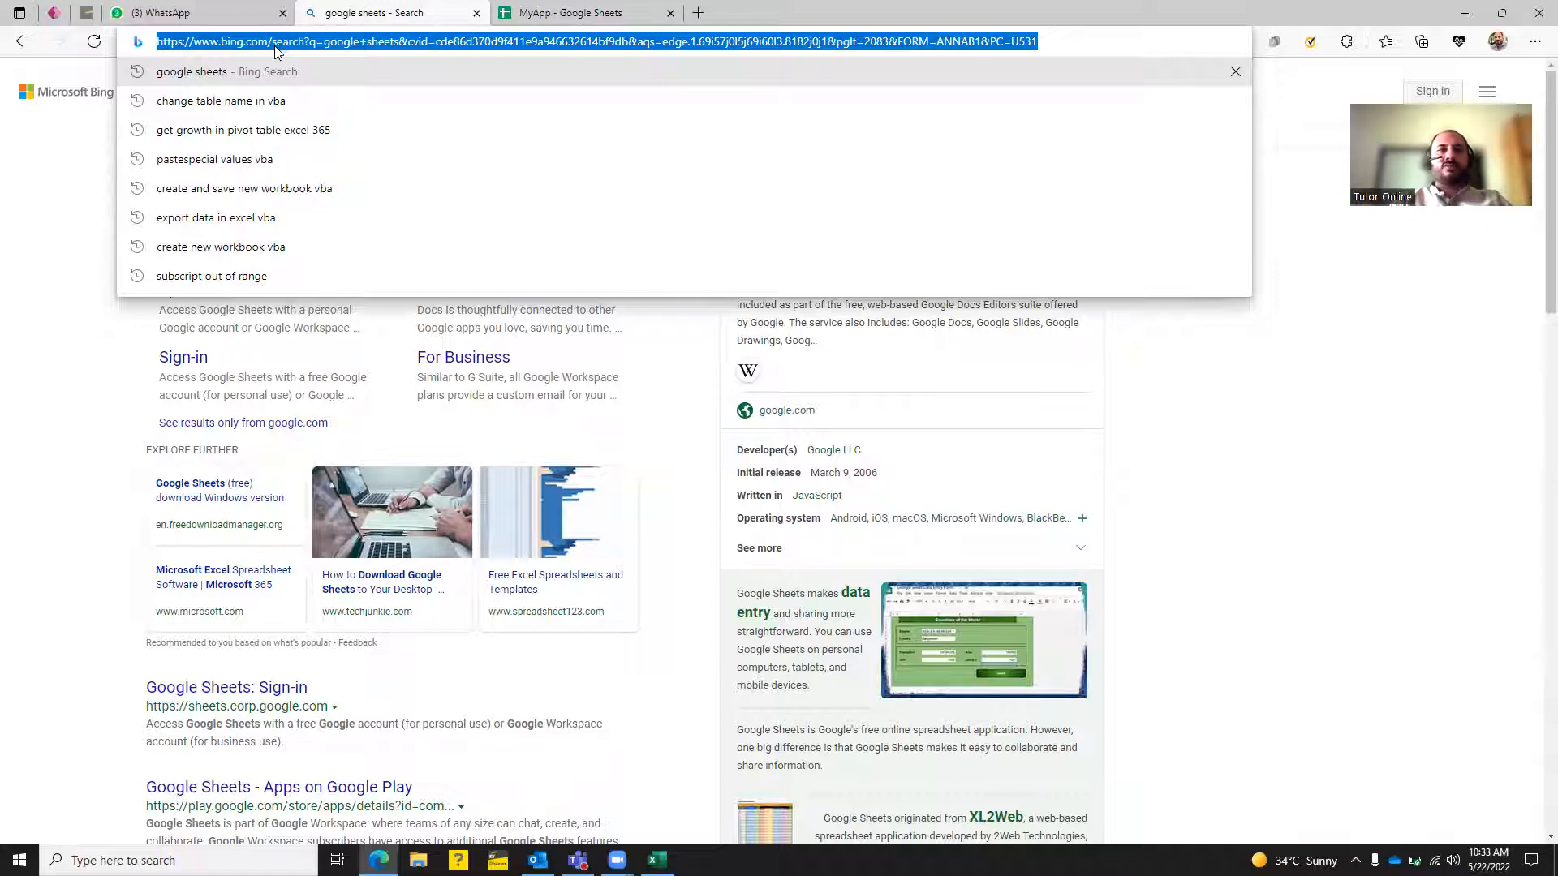
text(app)
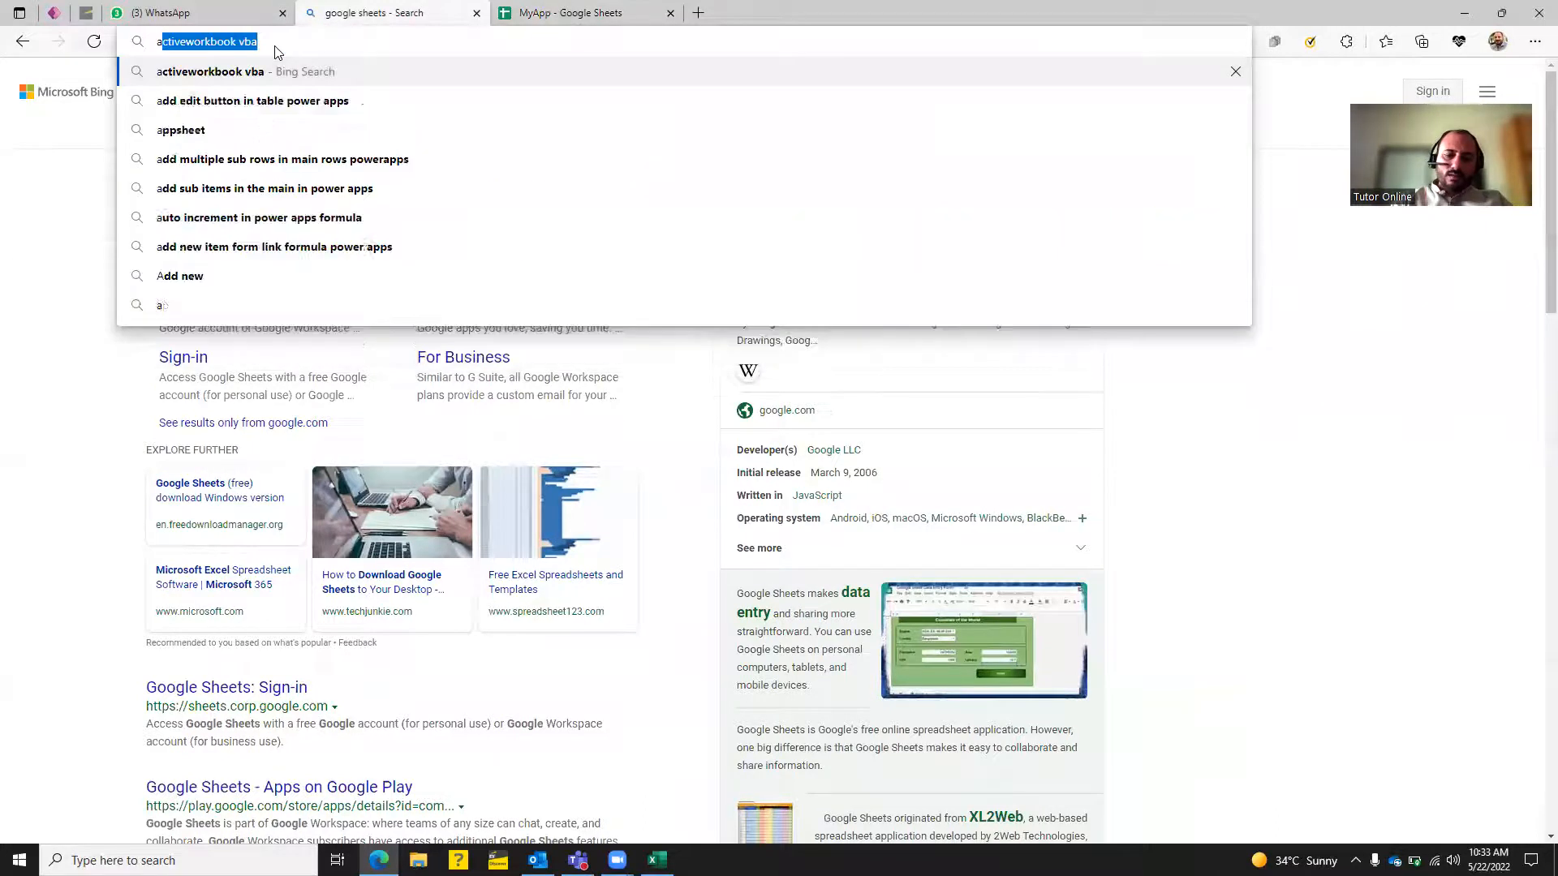
key(Return)
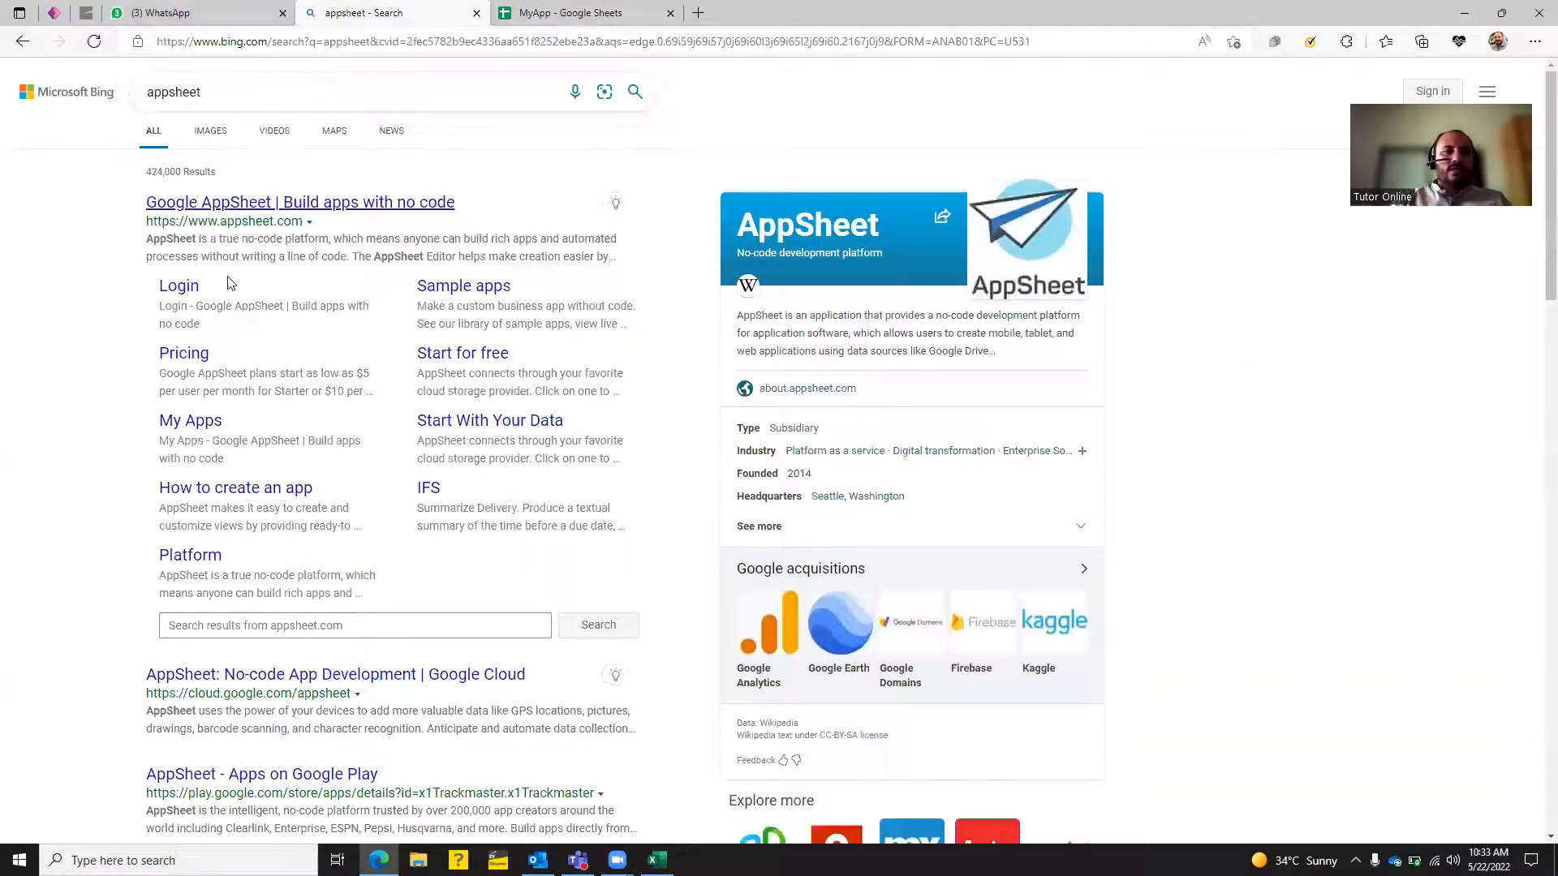
Open the Google AppSheet site and choose Make a new app on My Apps.
click(236, 203)
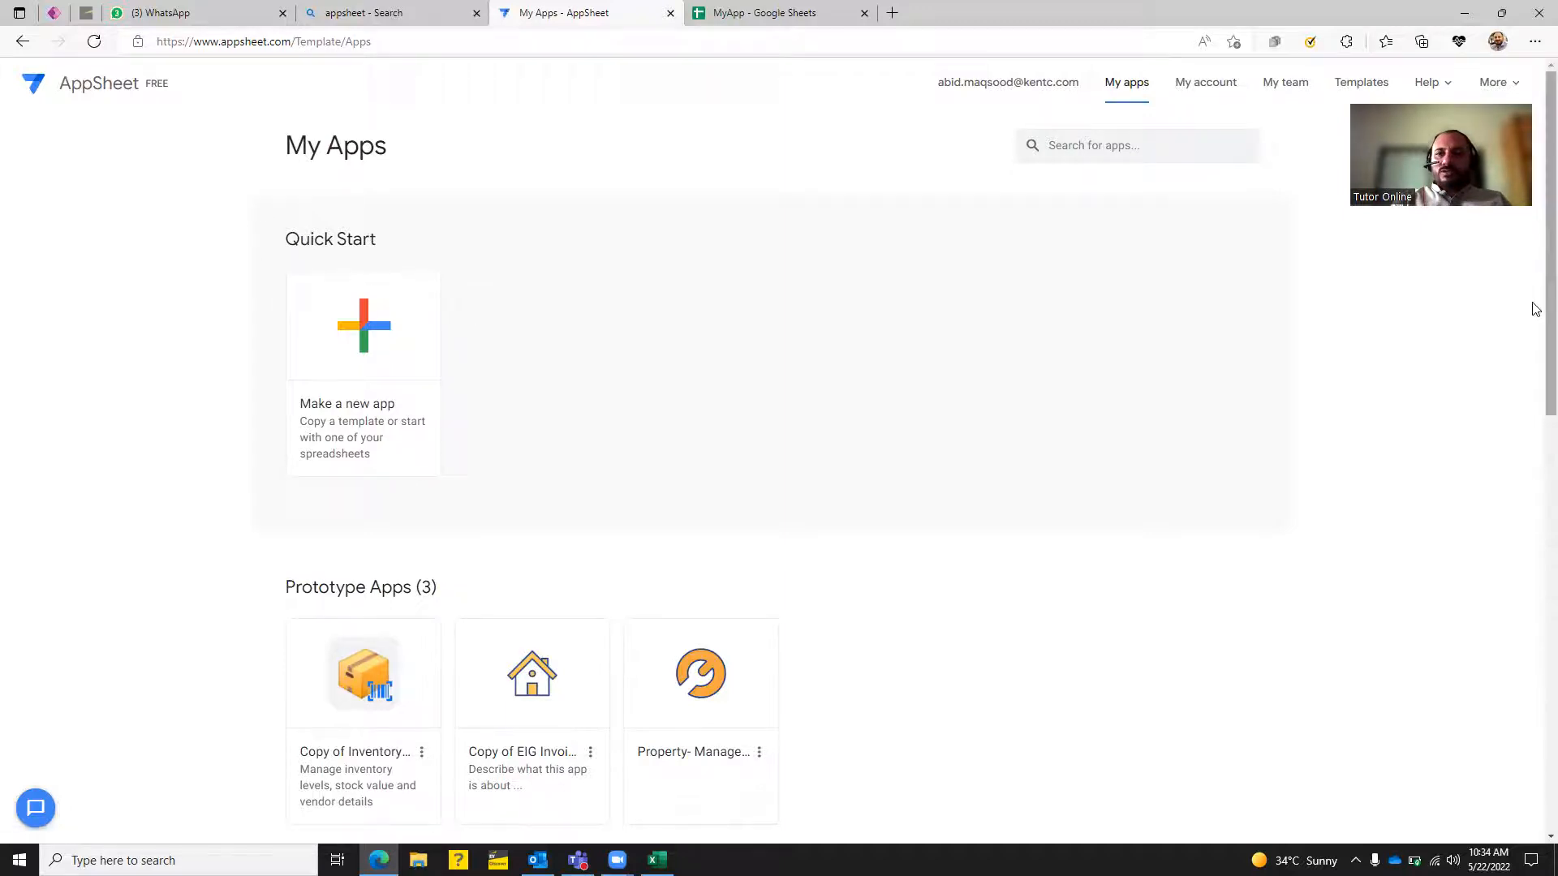
scroll(1533, 455, down, 10)
scroll(1536, 456, up, 5)
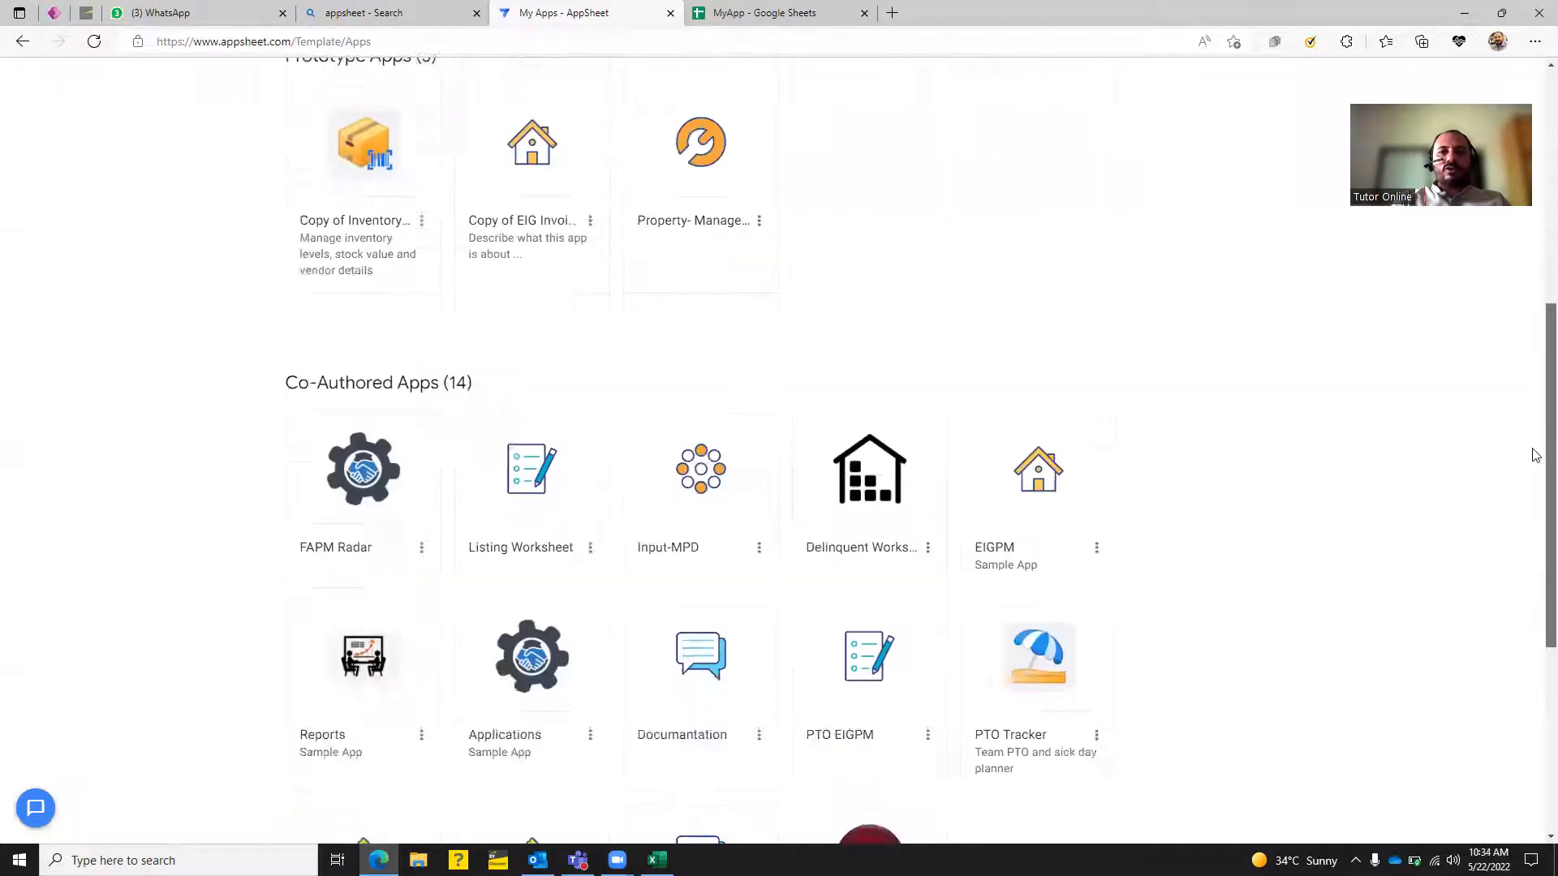
scroll(1536, 456, up, 6)
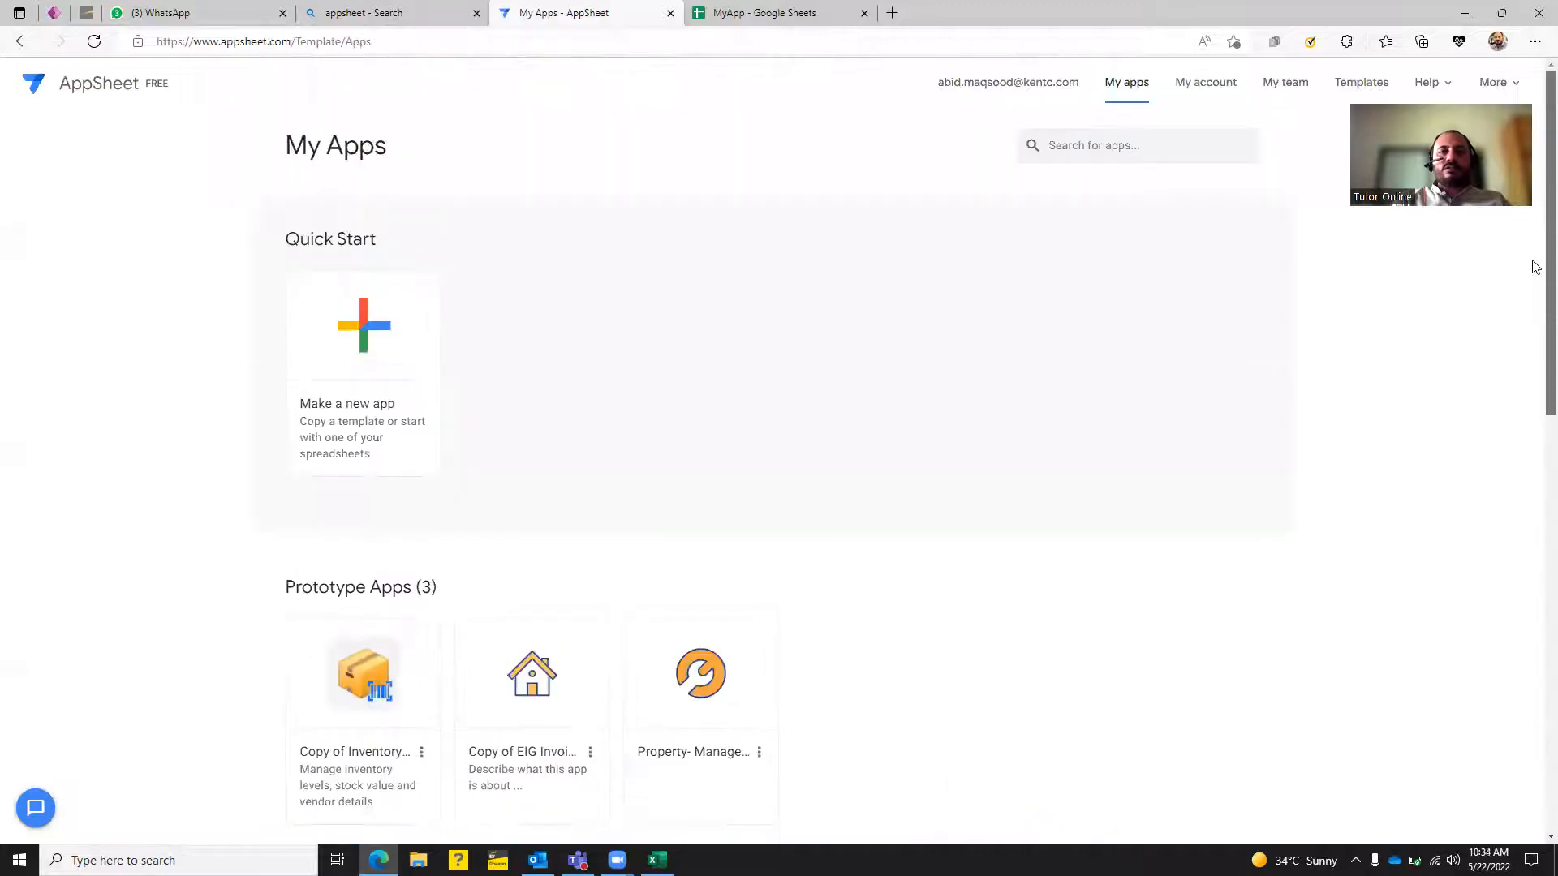
click(378, 347)
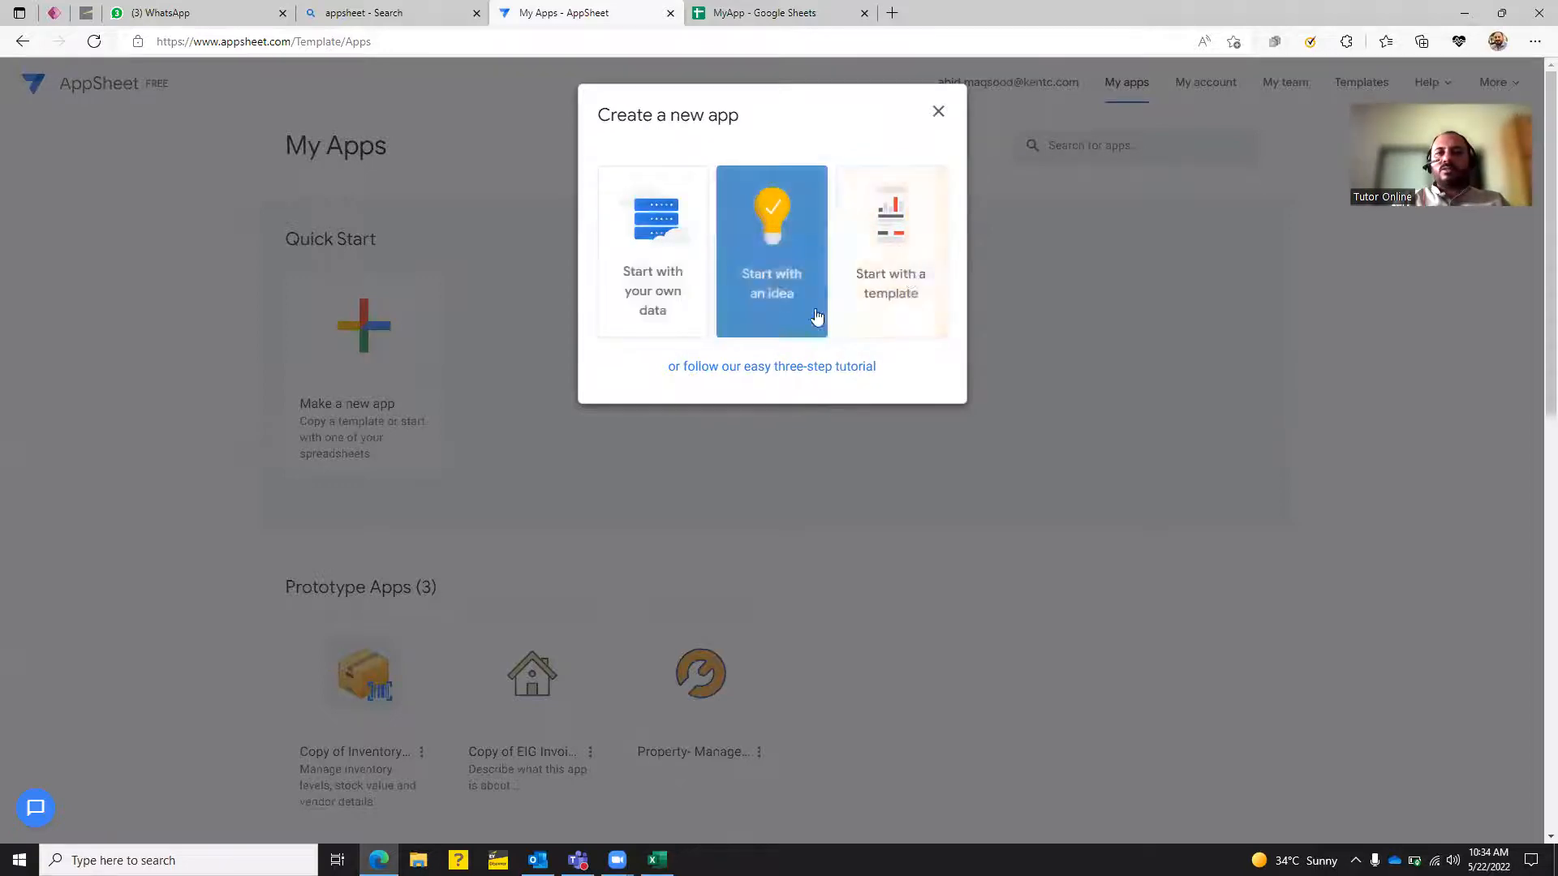
Start an own-data app named 'Registration' in Education & Training, then choose its data.
click(674, 247)
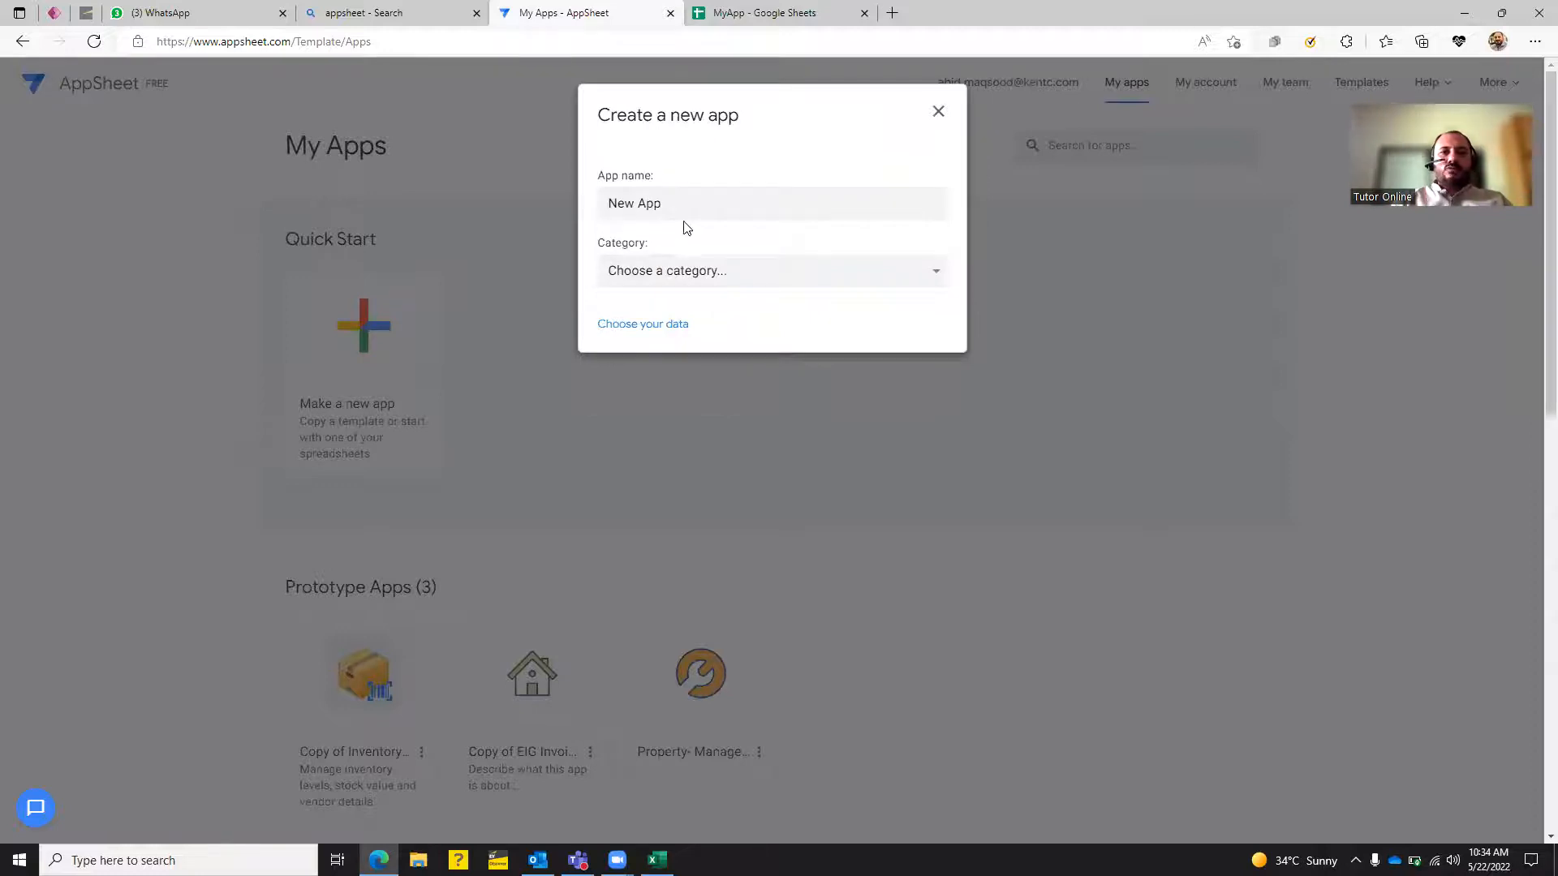
triple_click(650, 203)
text(Registrat)
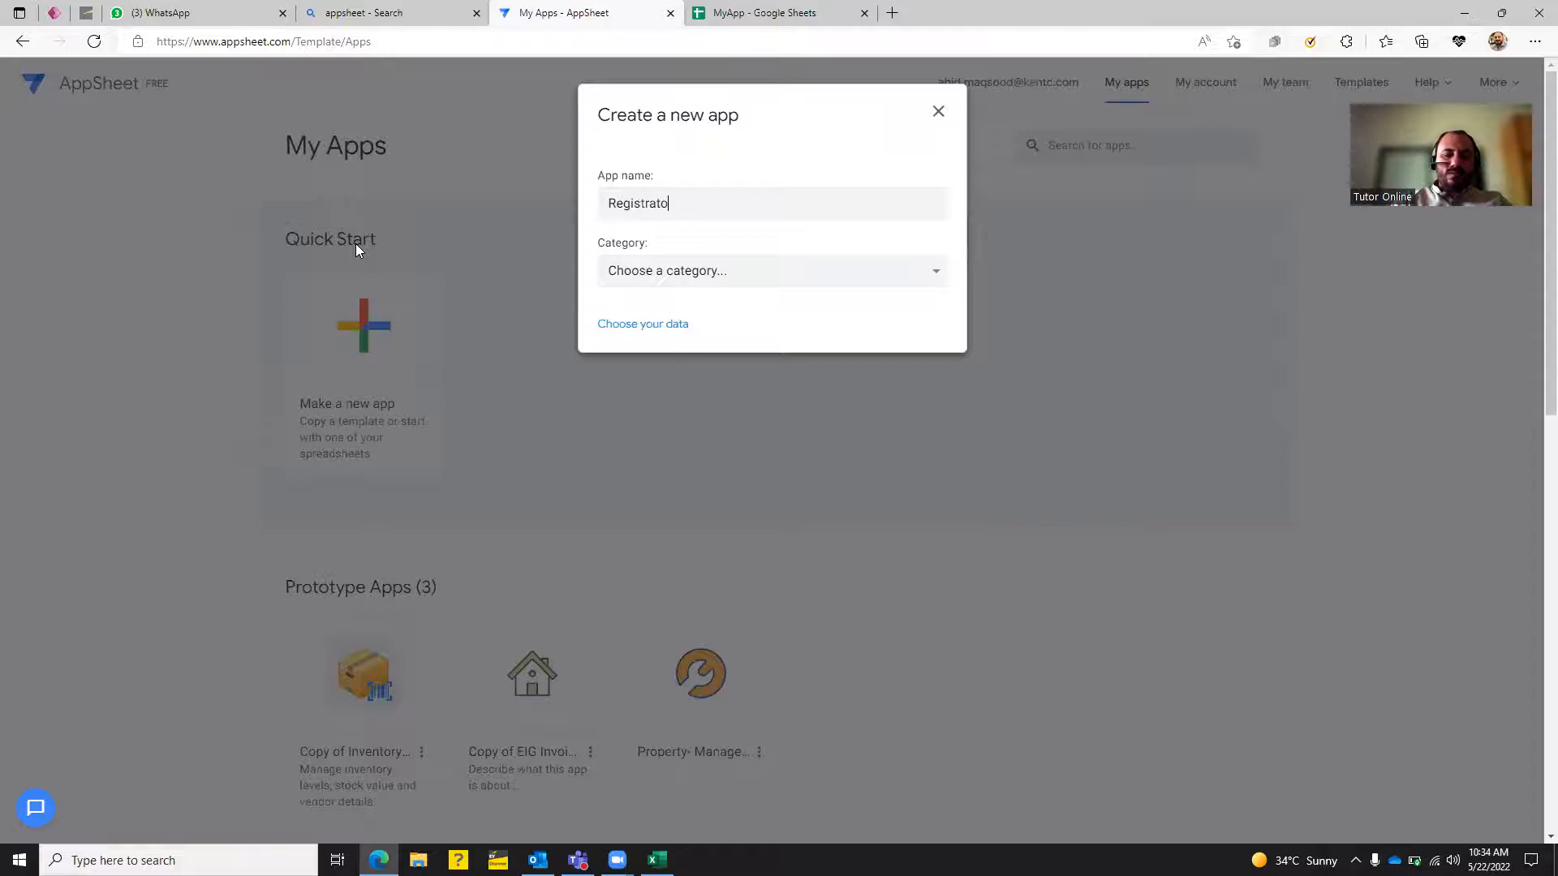
text(ion)
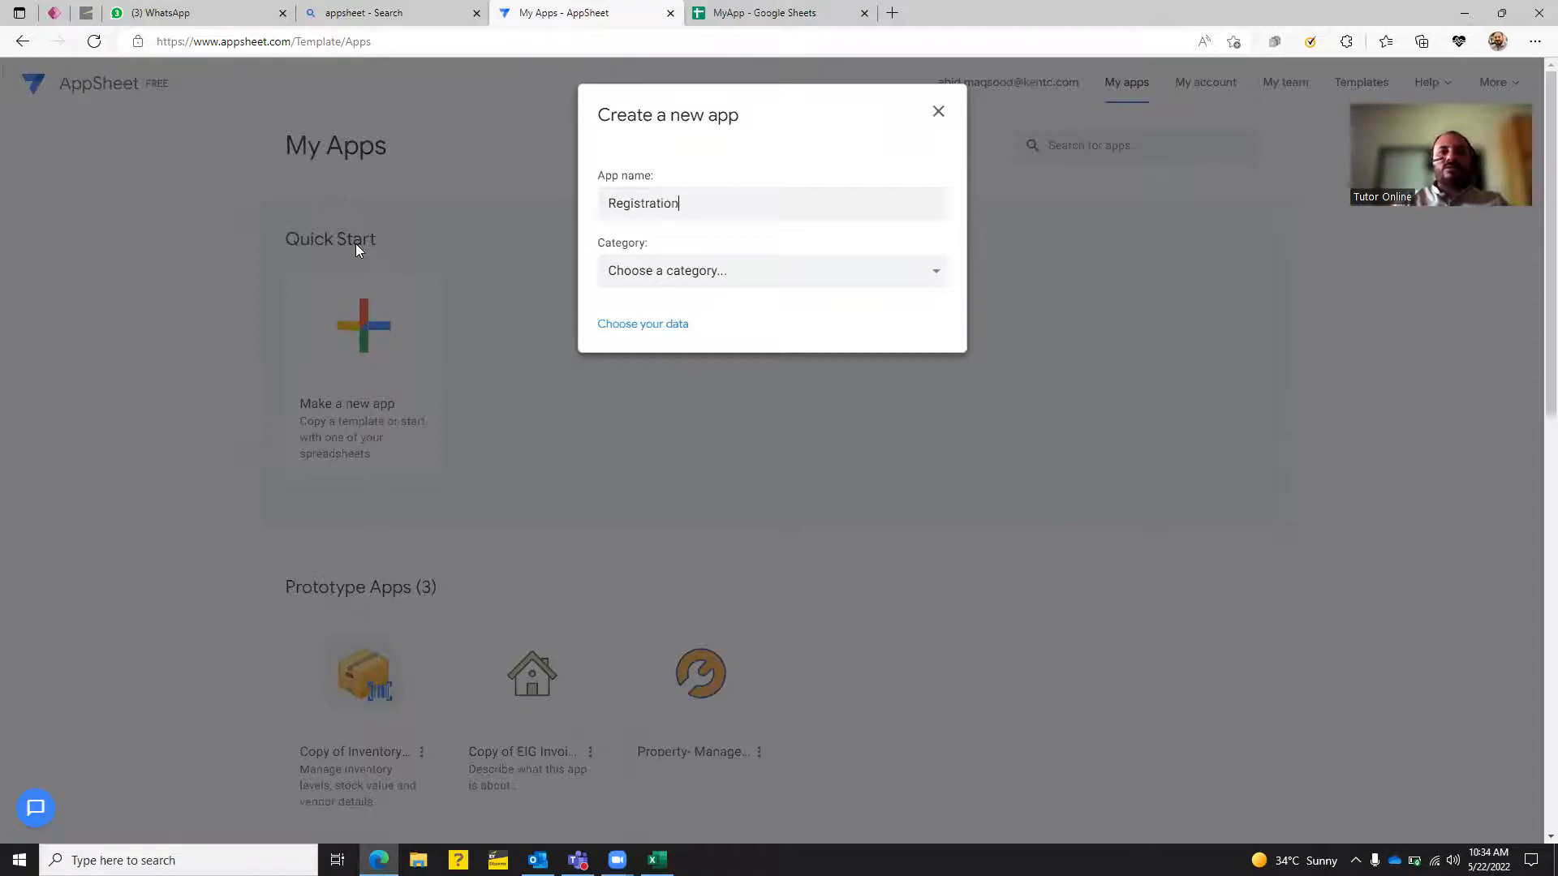
click(660, 276)
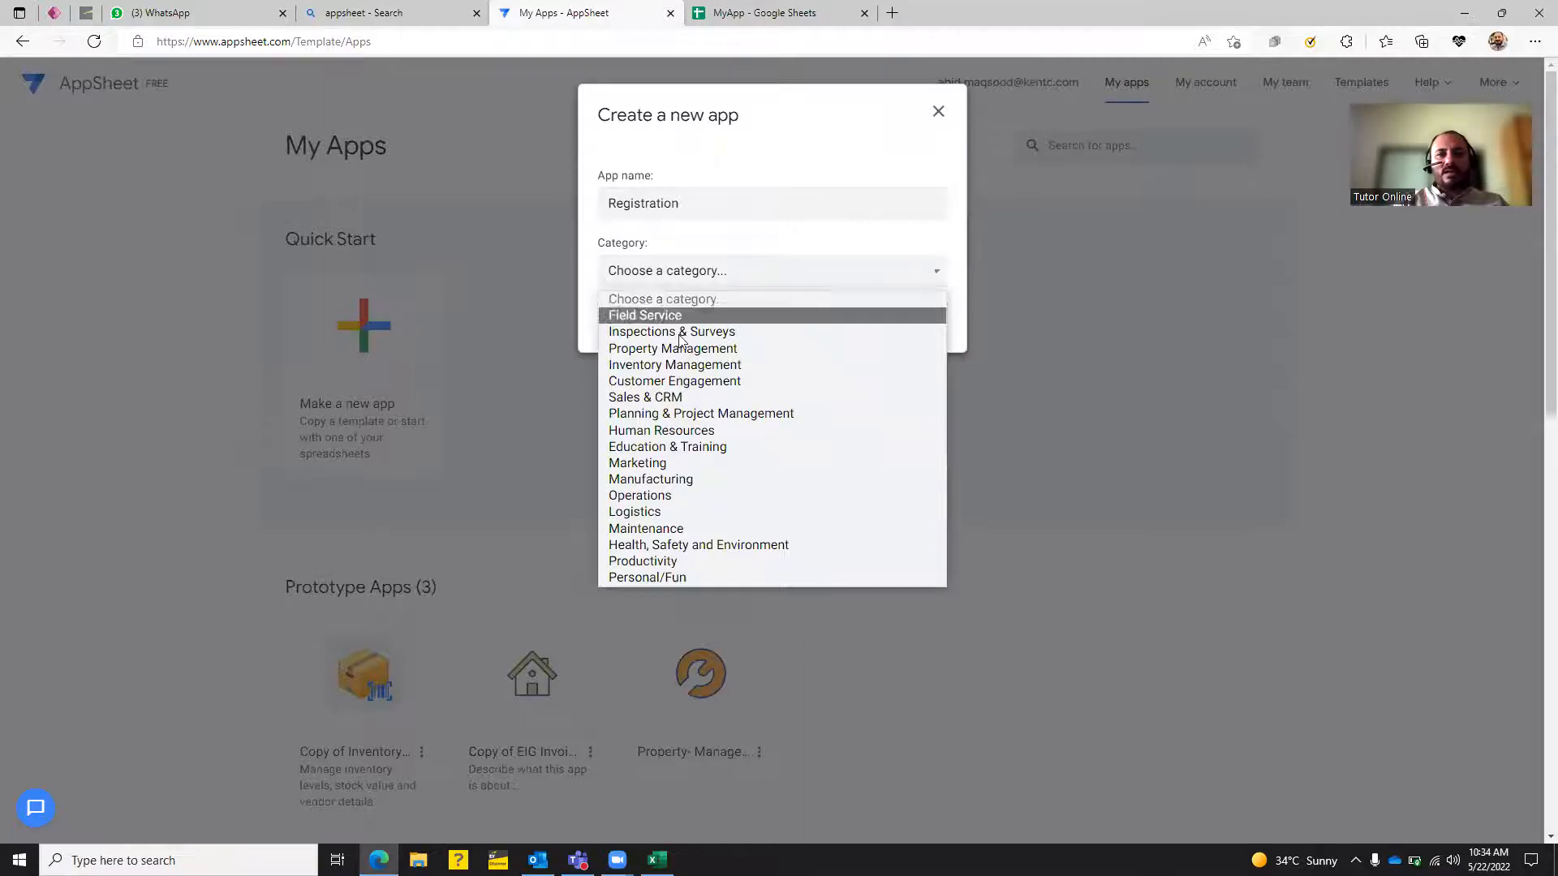
click(695, 446)
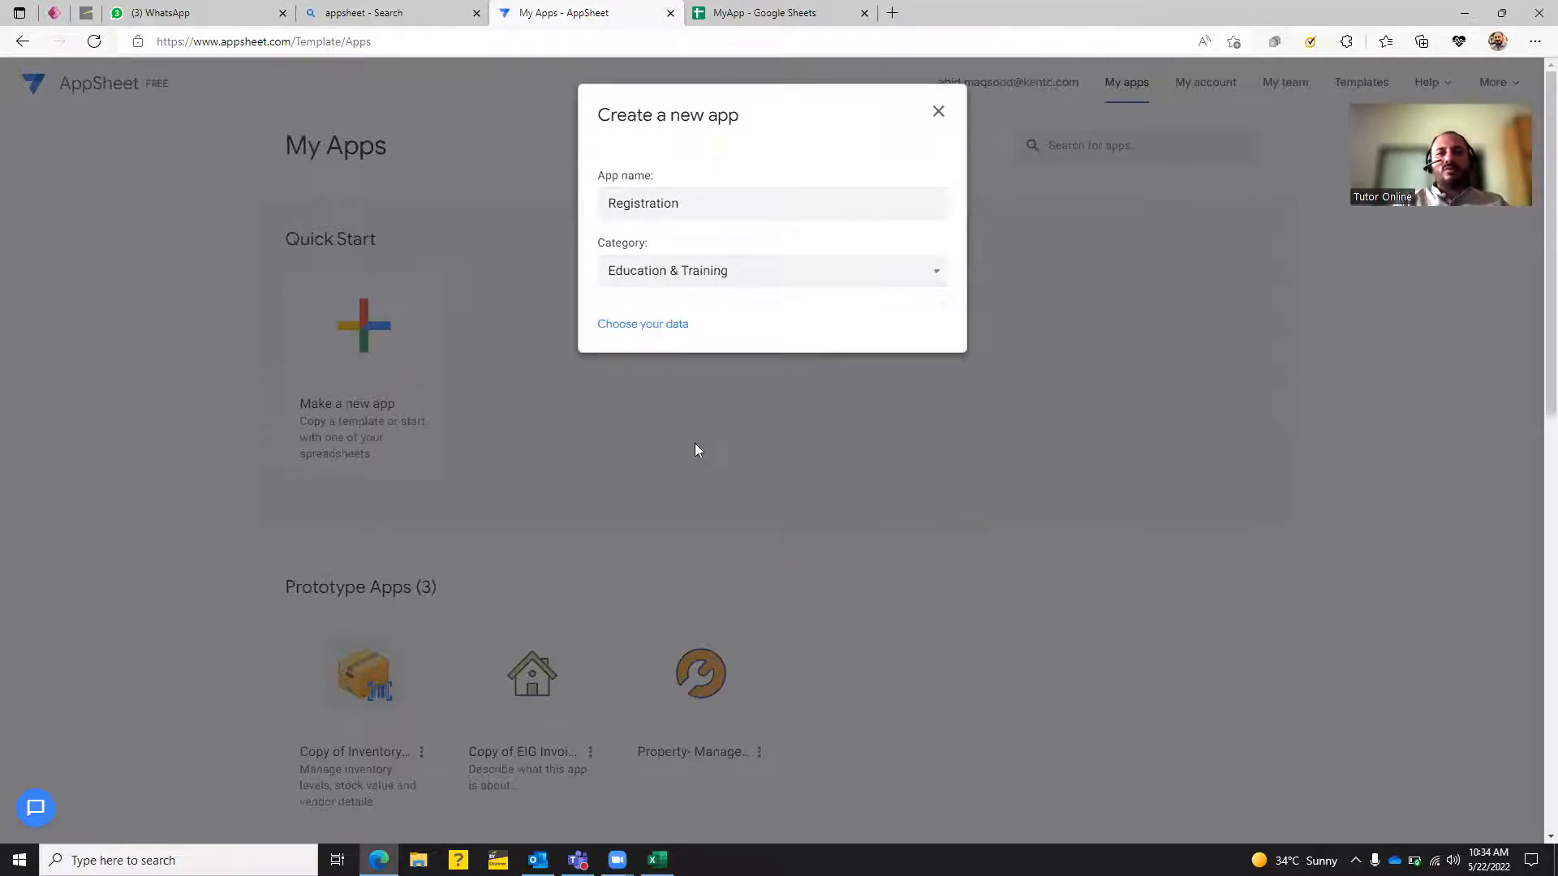
click(724, 273)
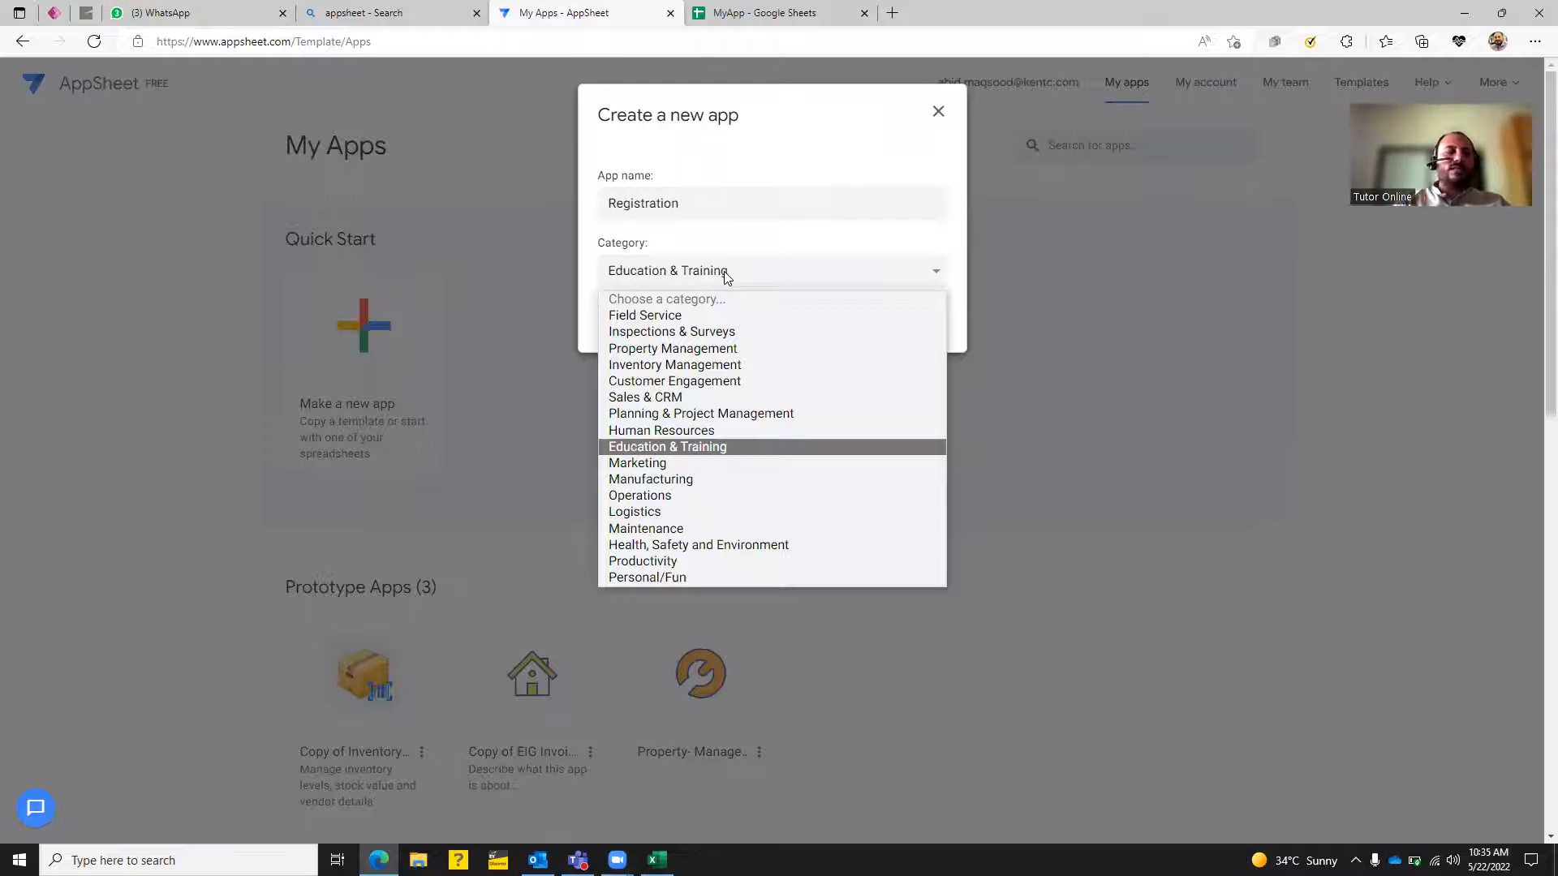
click(727, 242)
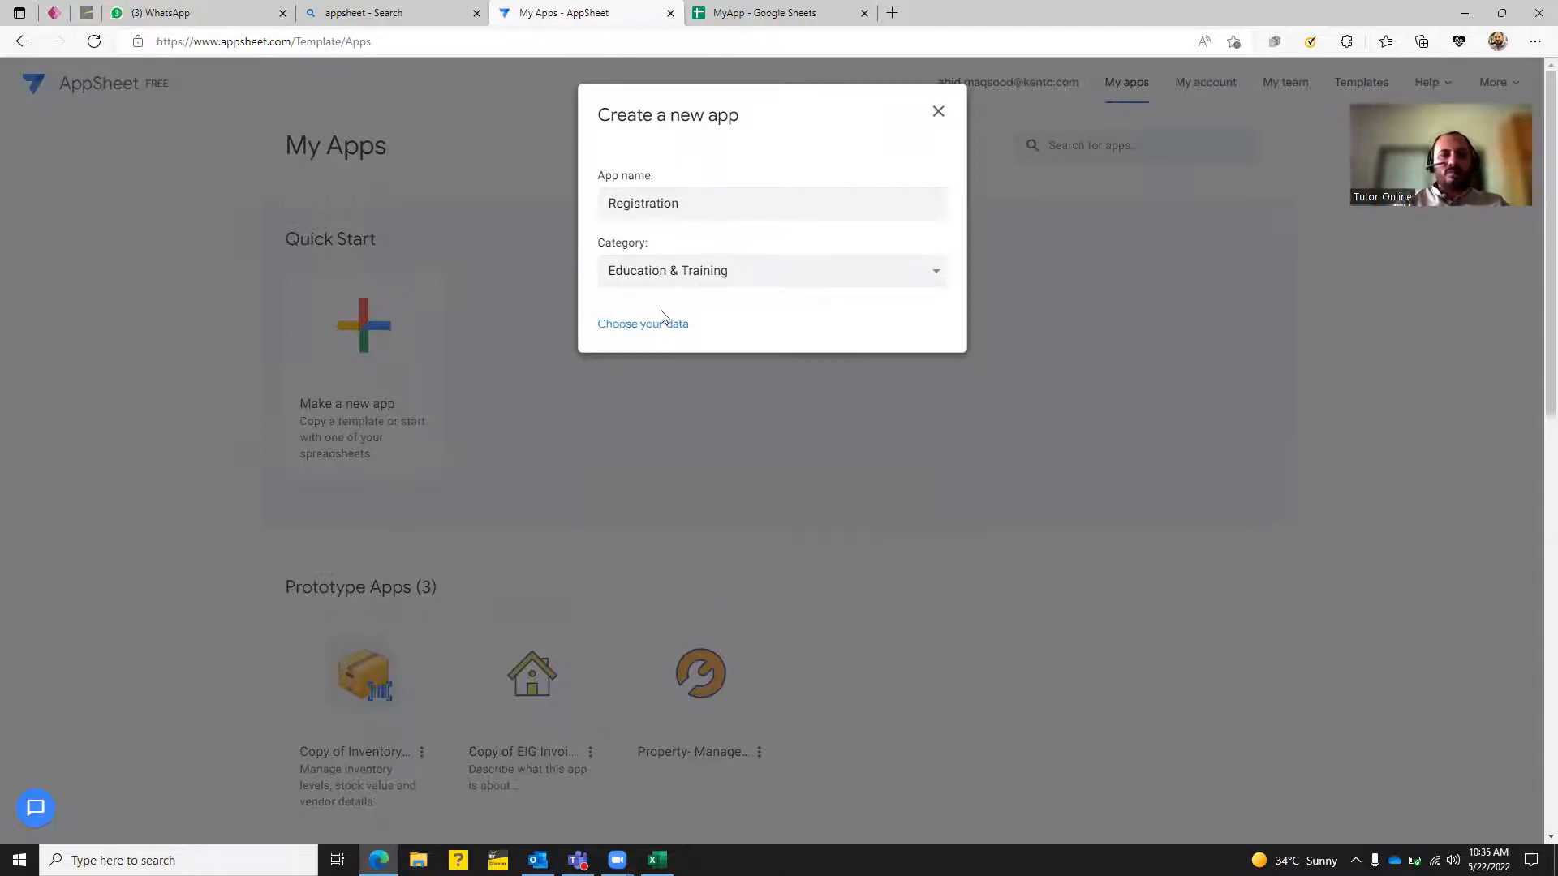
click(648, 326)
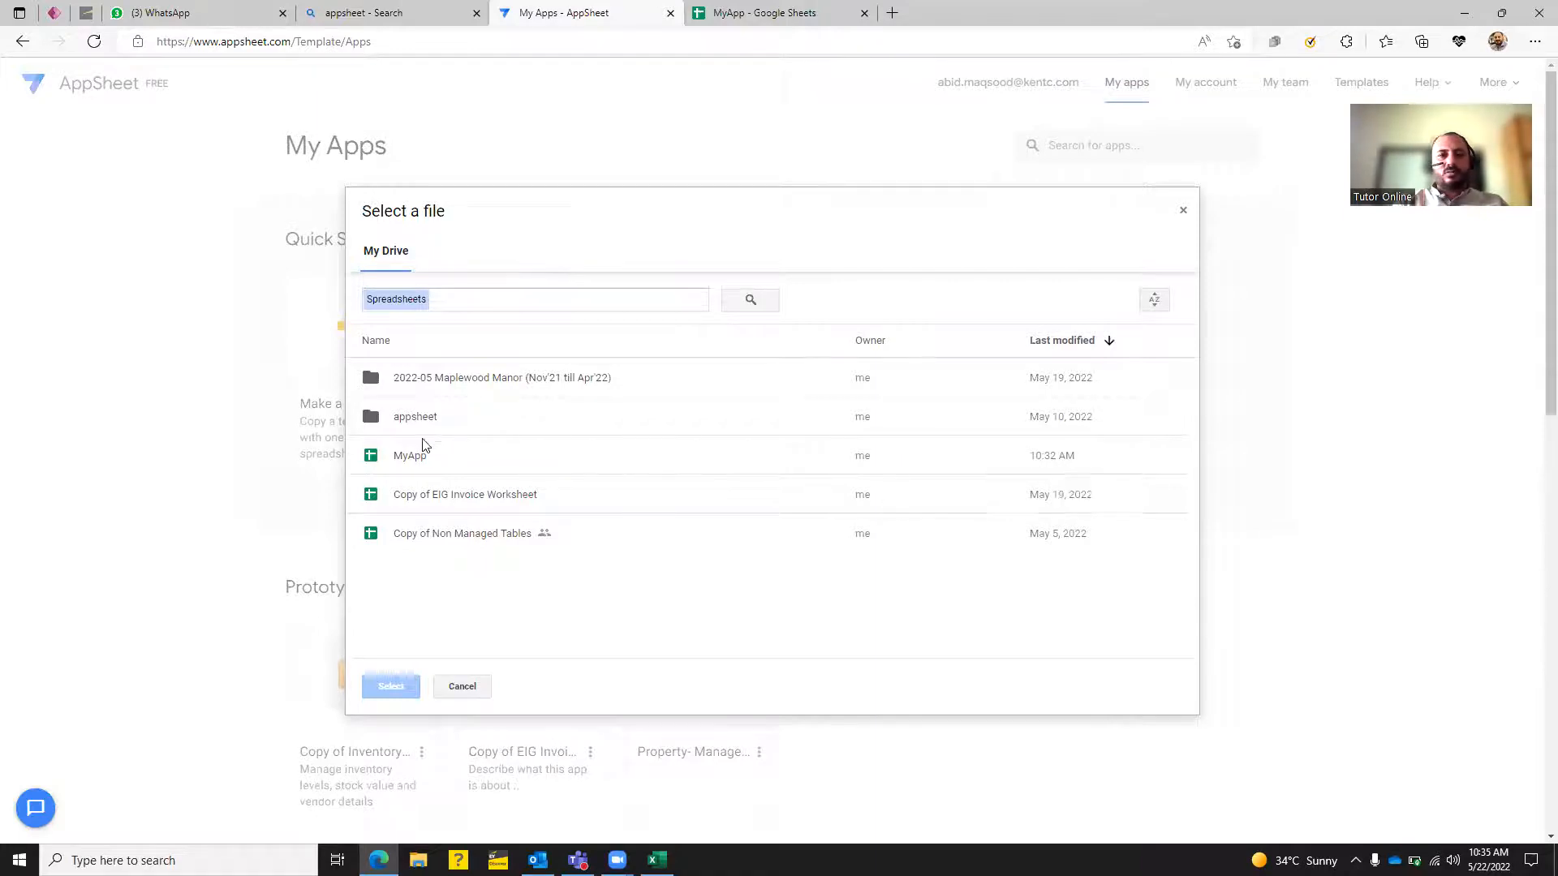
Select the MyApp spreadsheet as the Registration app's data source.
click(498, 299)
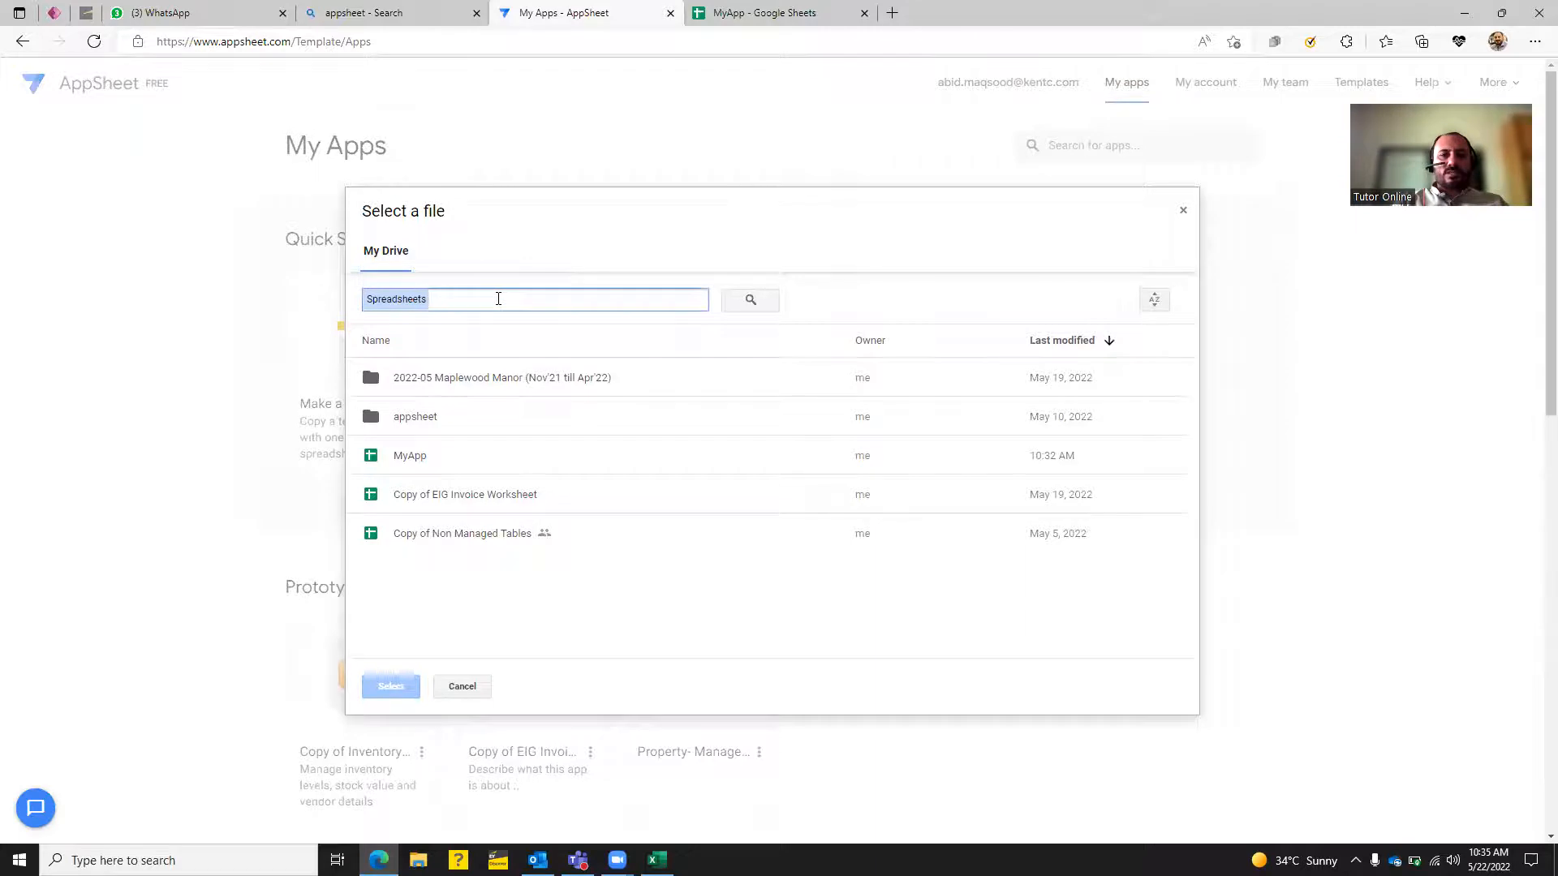
click(400, 456)
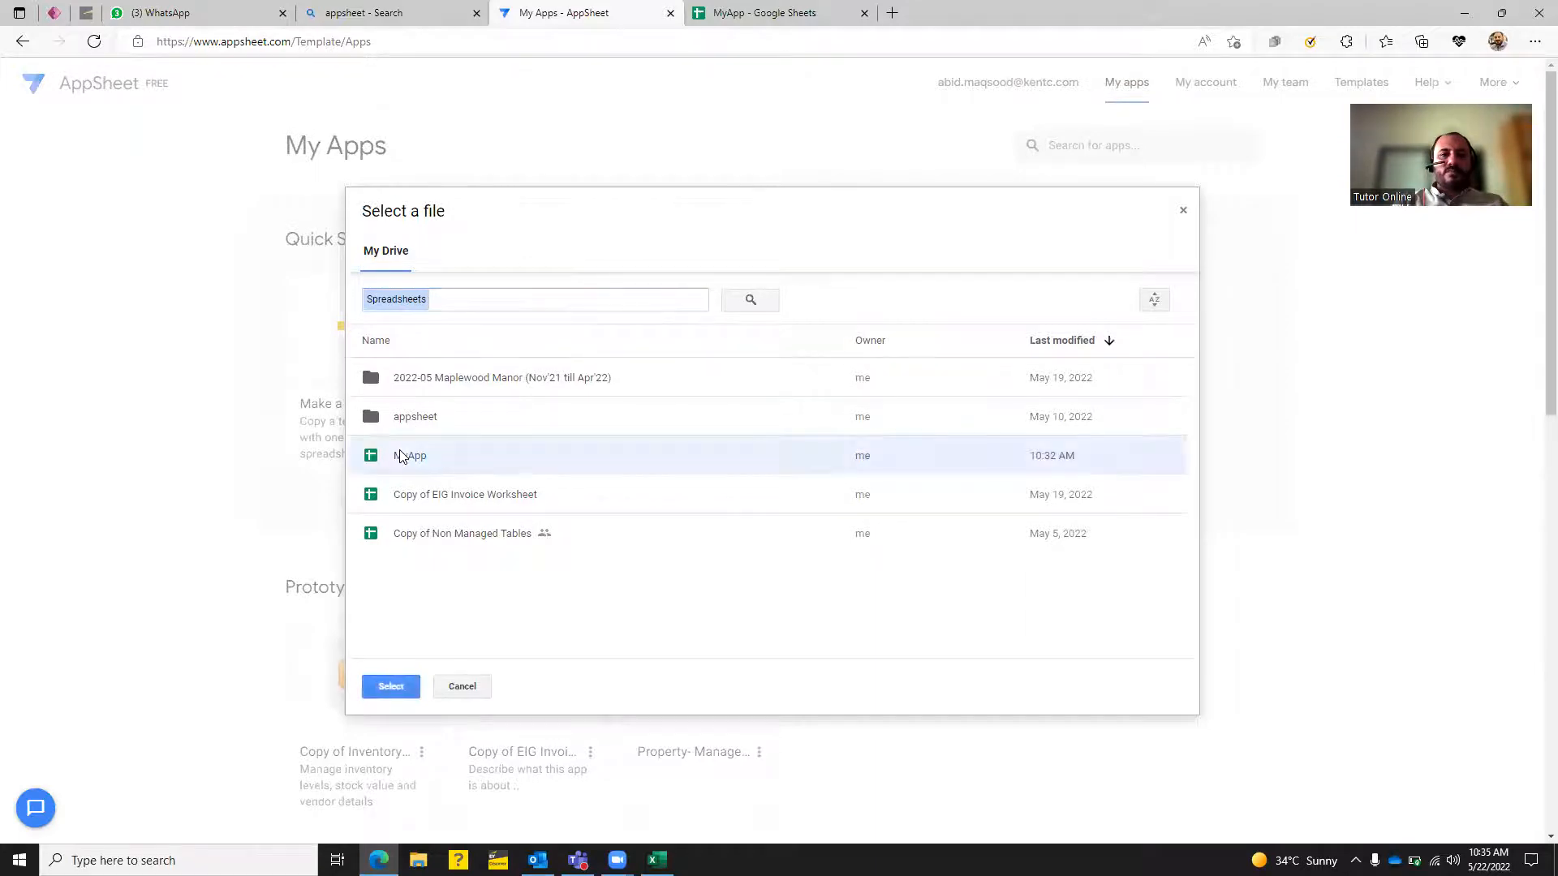
click(391, 688)
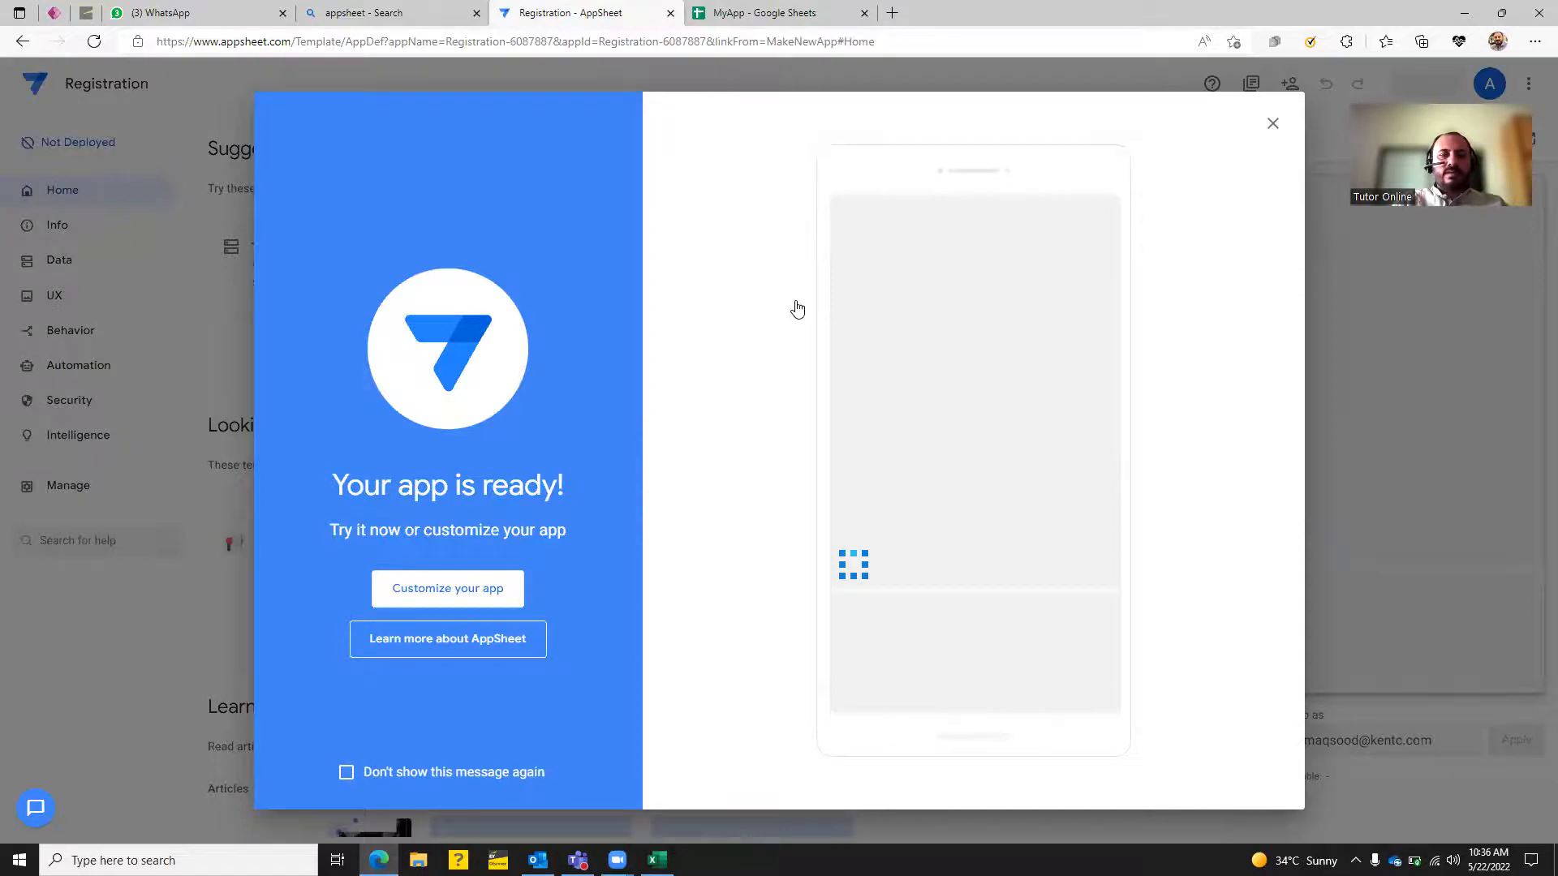
Close the app-ready message and try the preview's REG and Map views and Tablet/Phone layouts.
click(1272, 124)
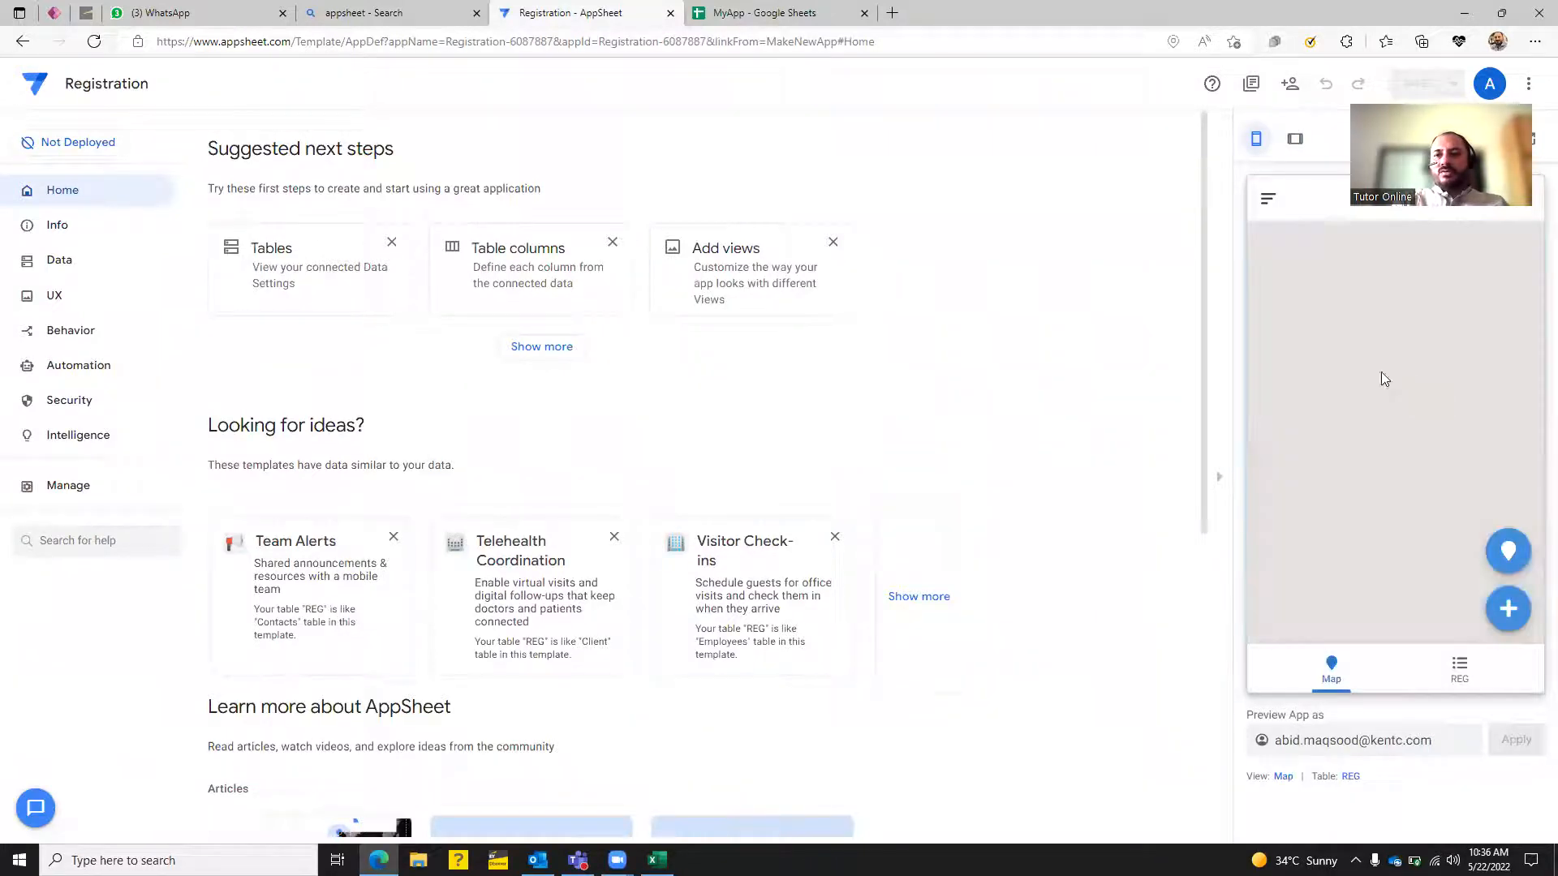
click(1458, 667)
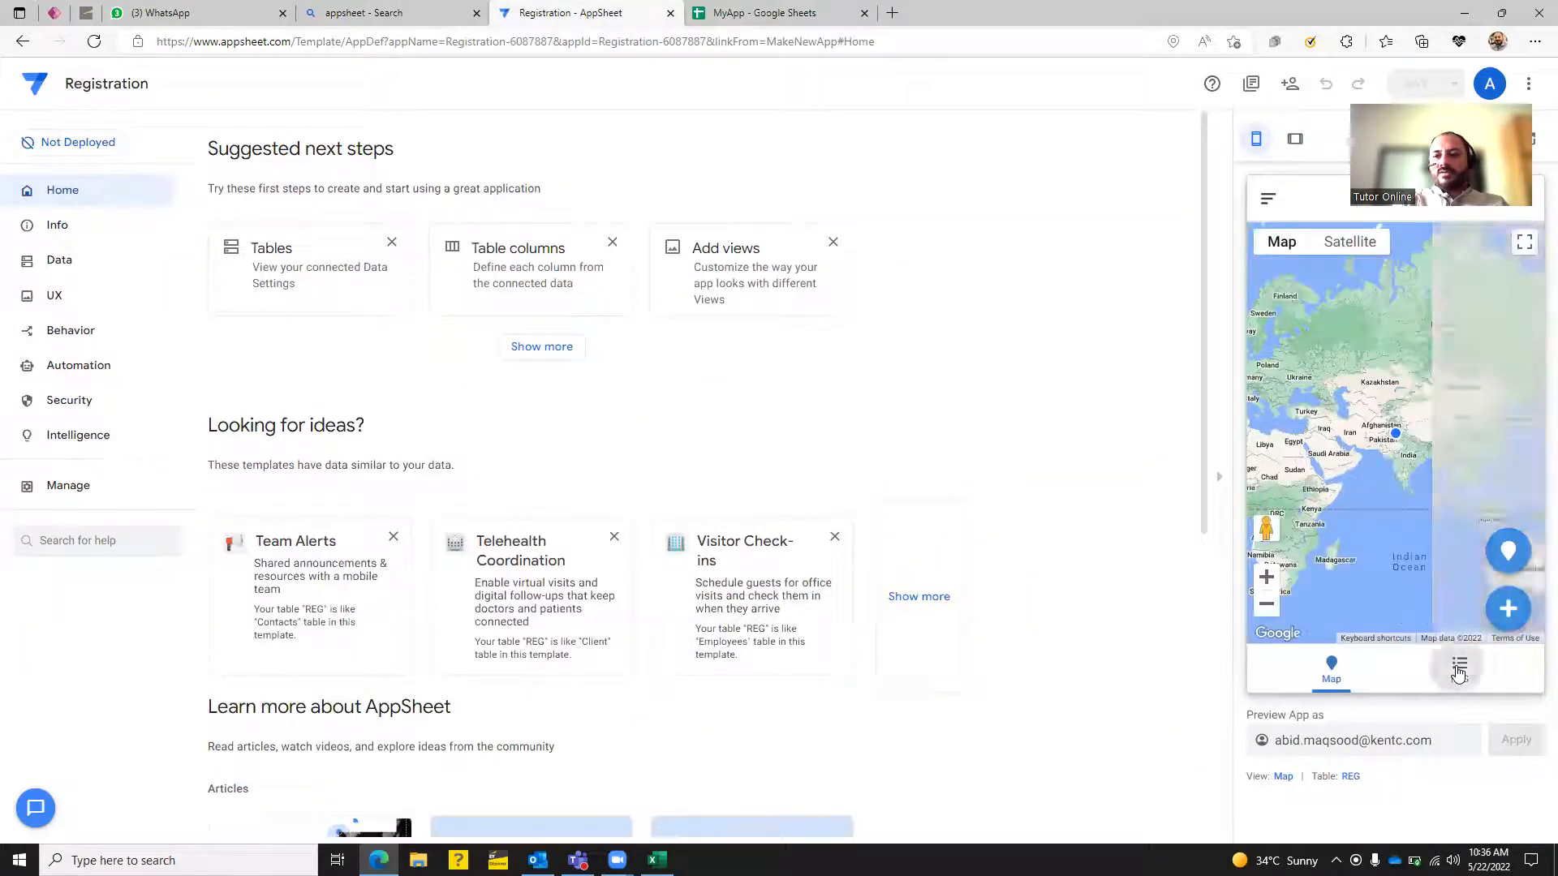
click(1320, 678)
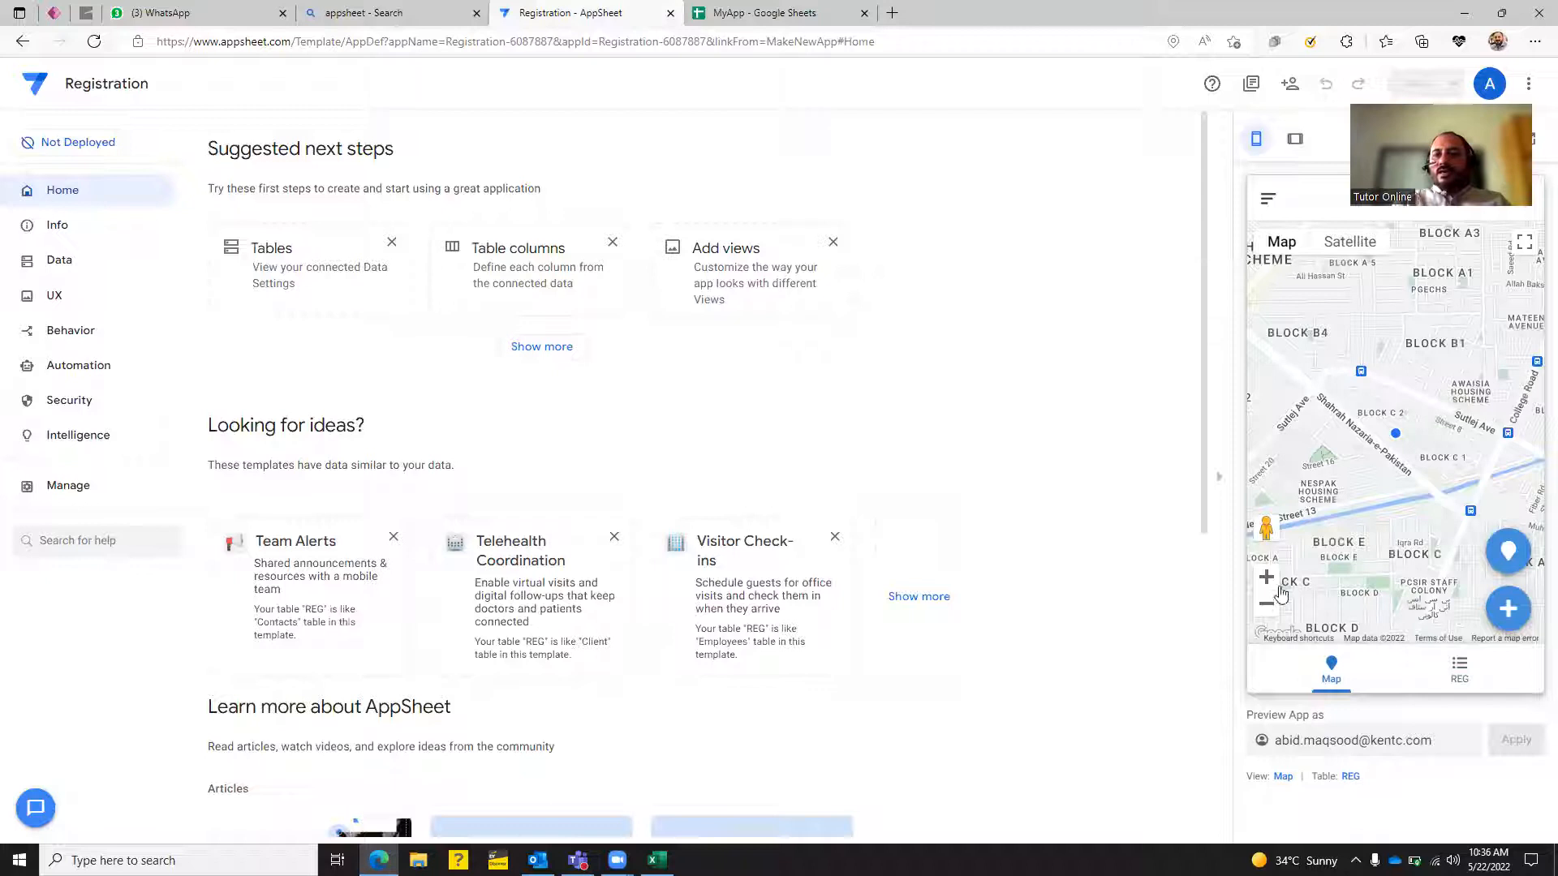
click(1296, 140)
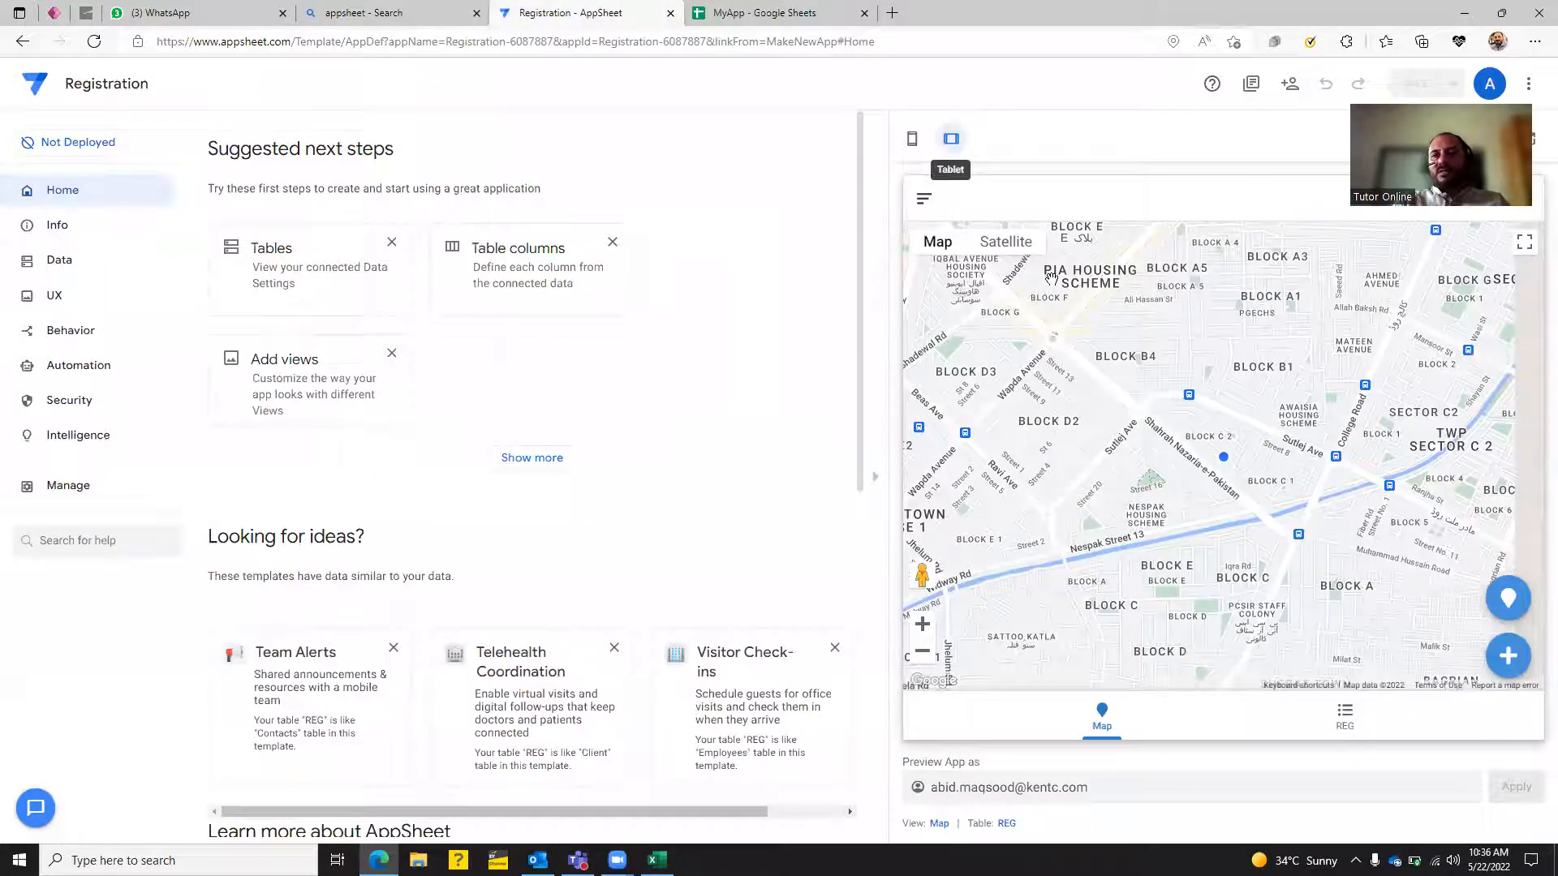
click(913, 144)
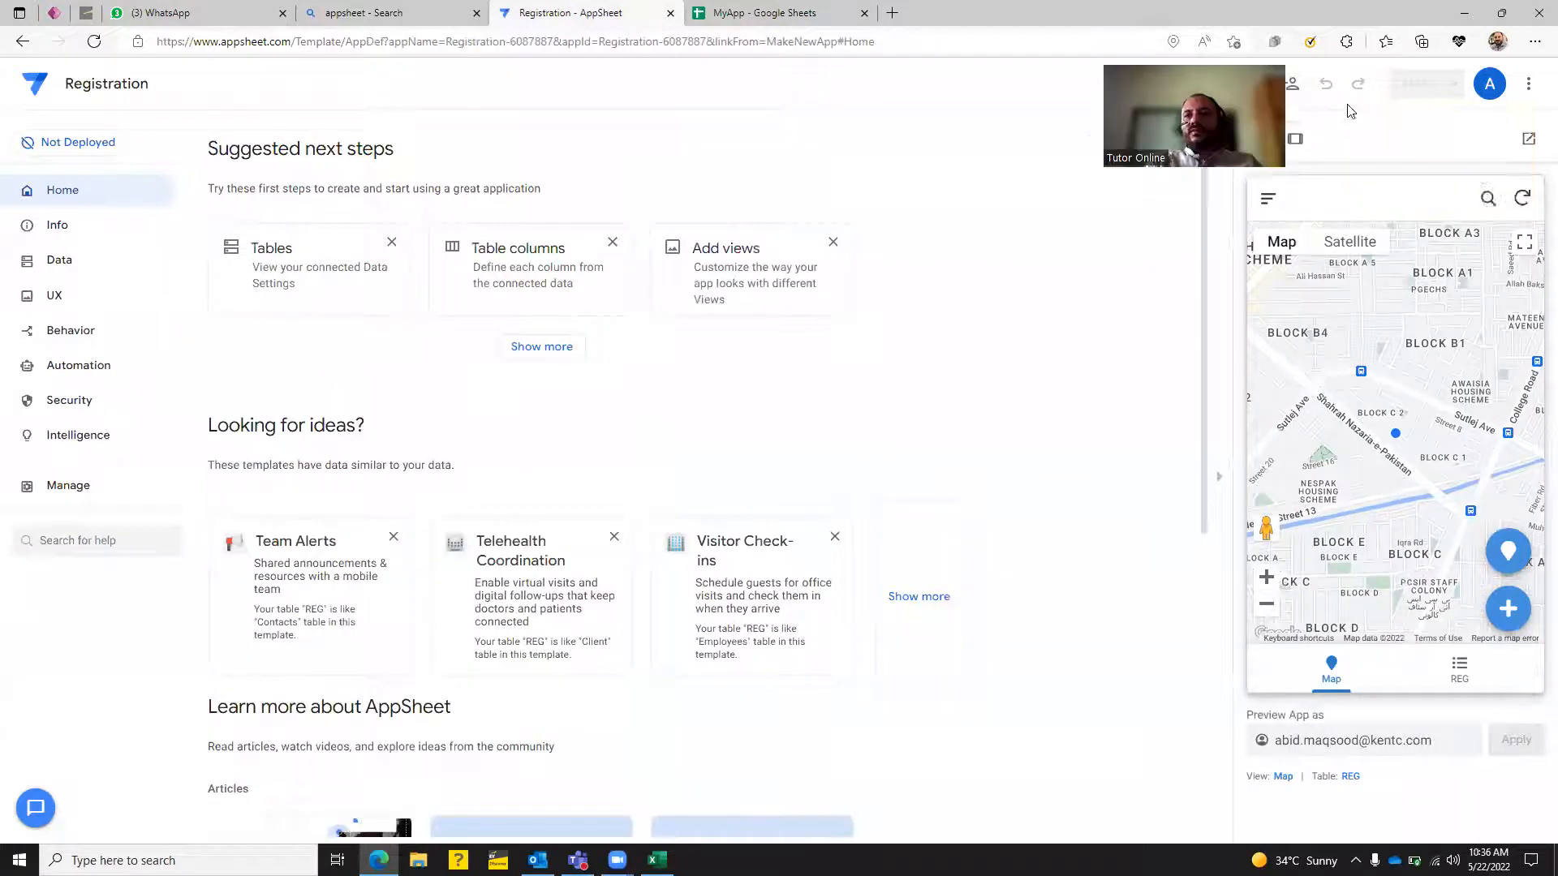
Open the app preview in a new browser tab, then switch to the MyApp spreadsheet tab.
click(1529, 139)
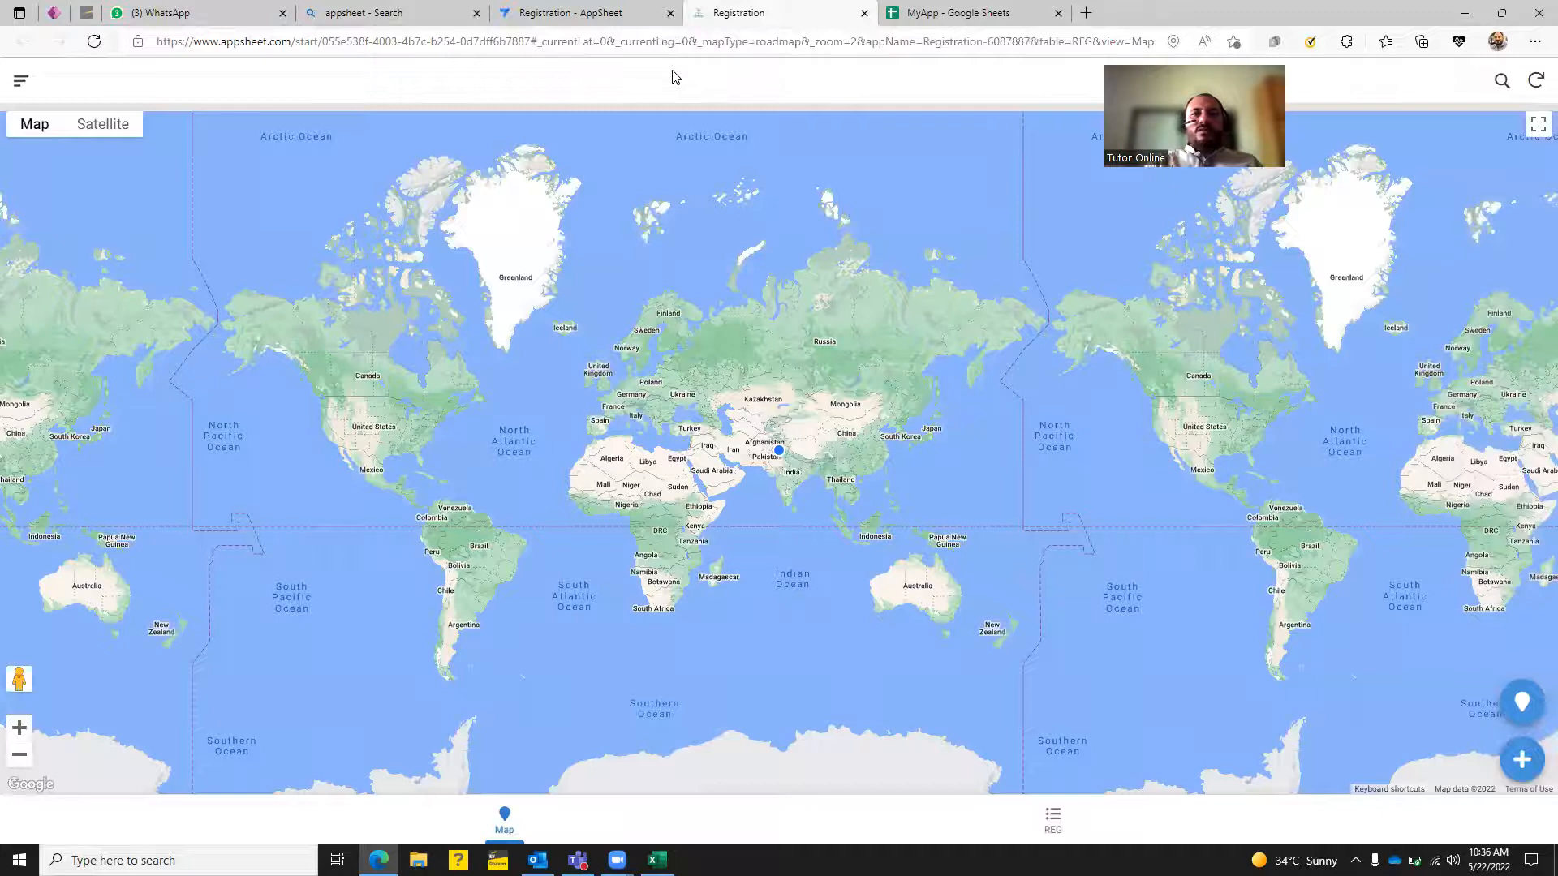
click(951, 12)
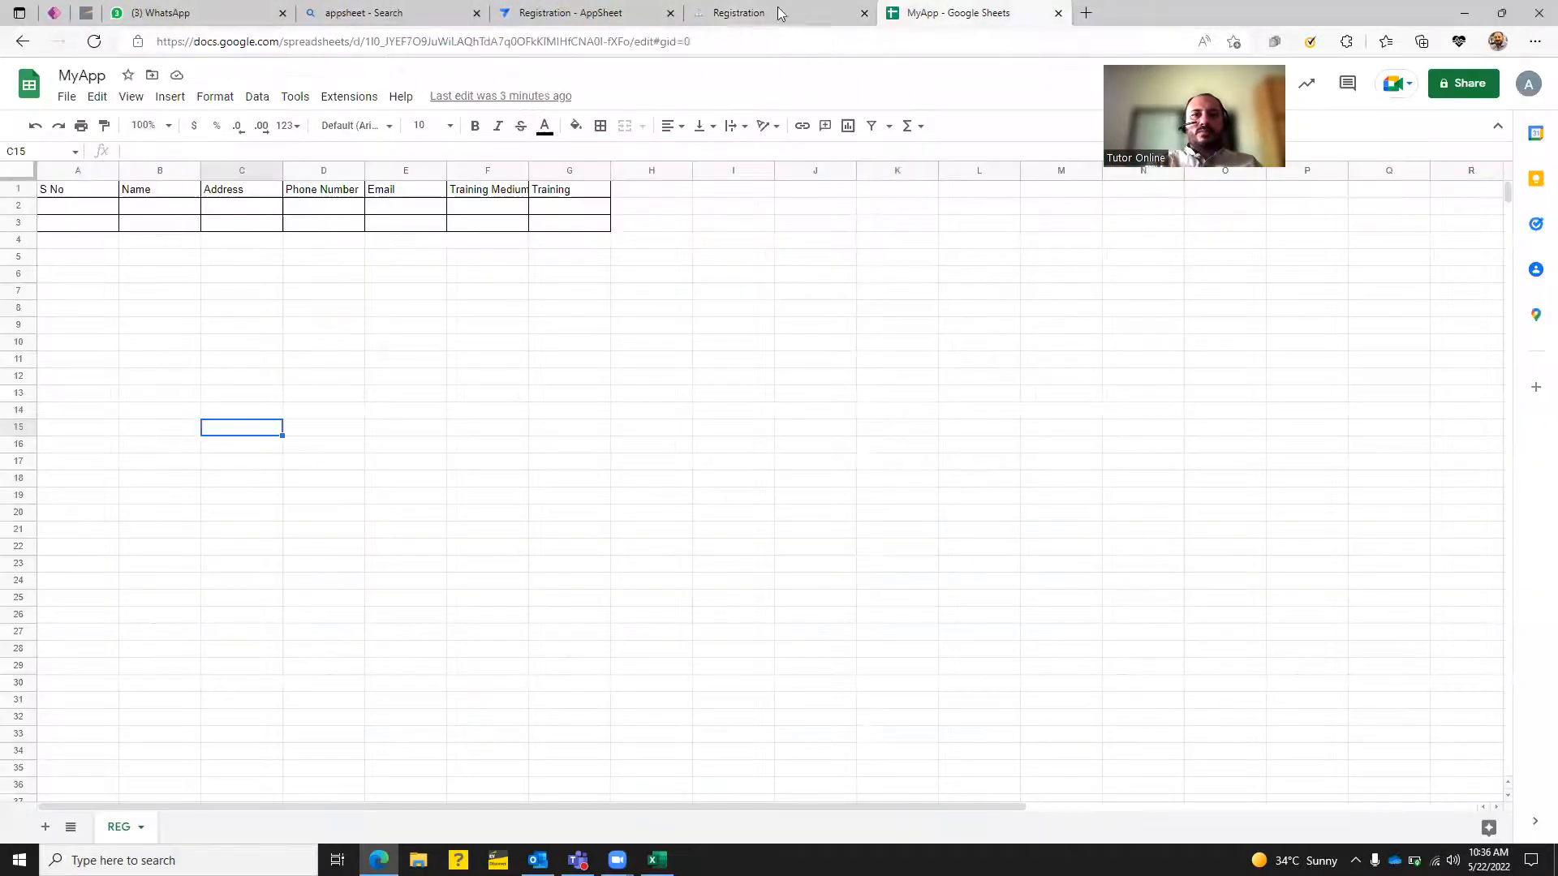
Switch from the MyApp sheet back to the Registration app's AppSheet editor Home page.
click(585, 12)
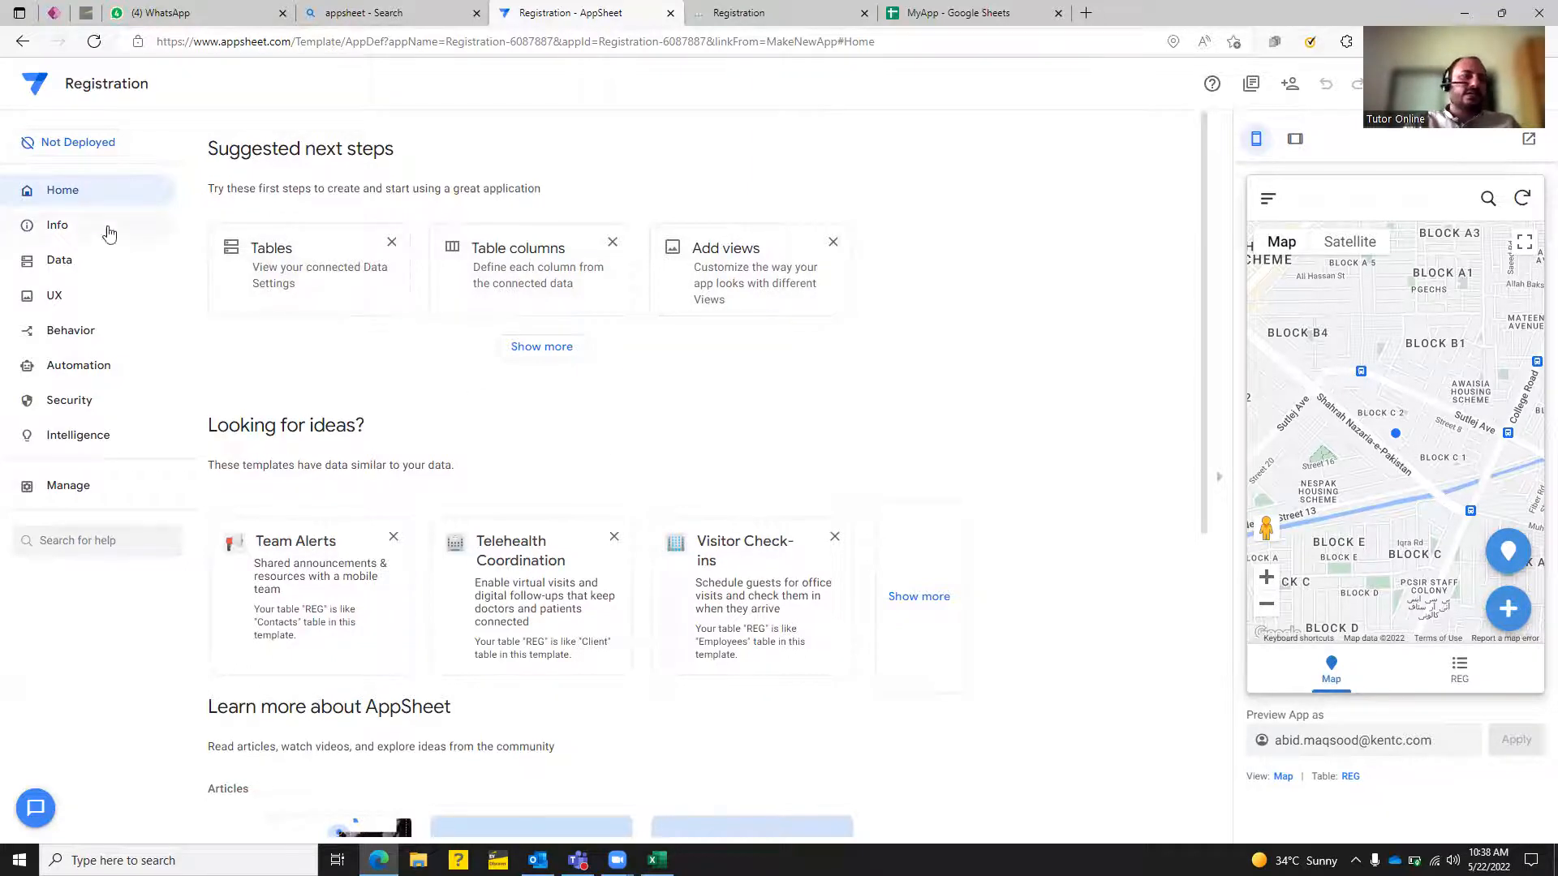
Go to Info > Data and expand the REG table to see its update, add and delete settings.
click(67, 234)
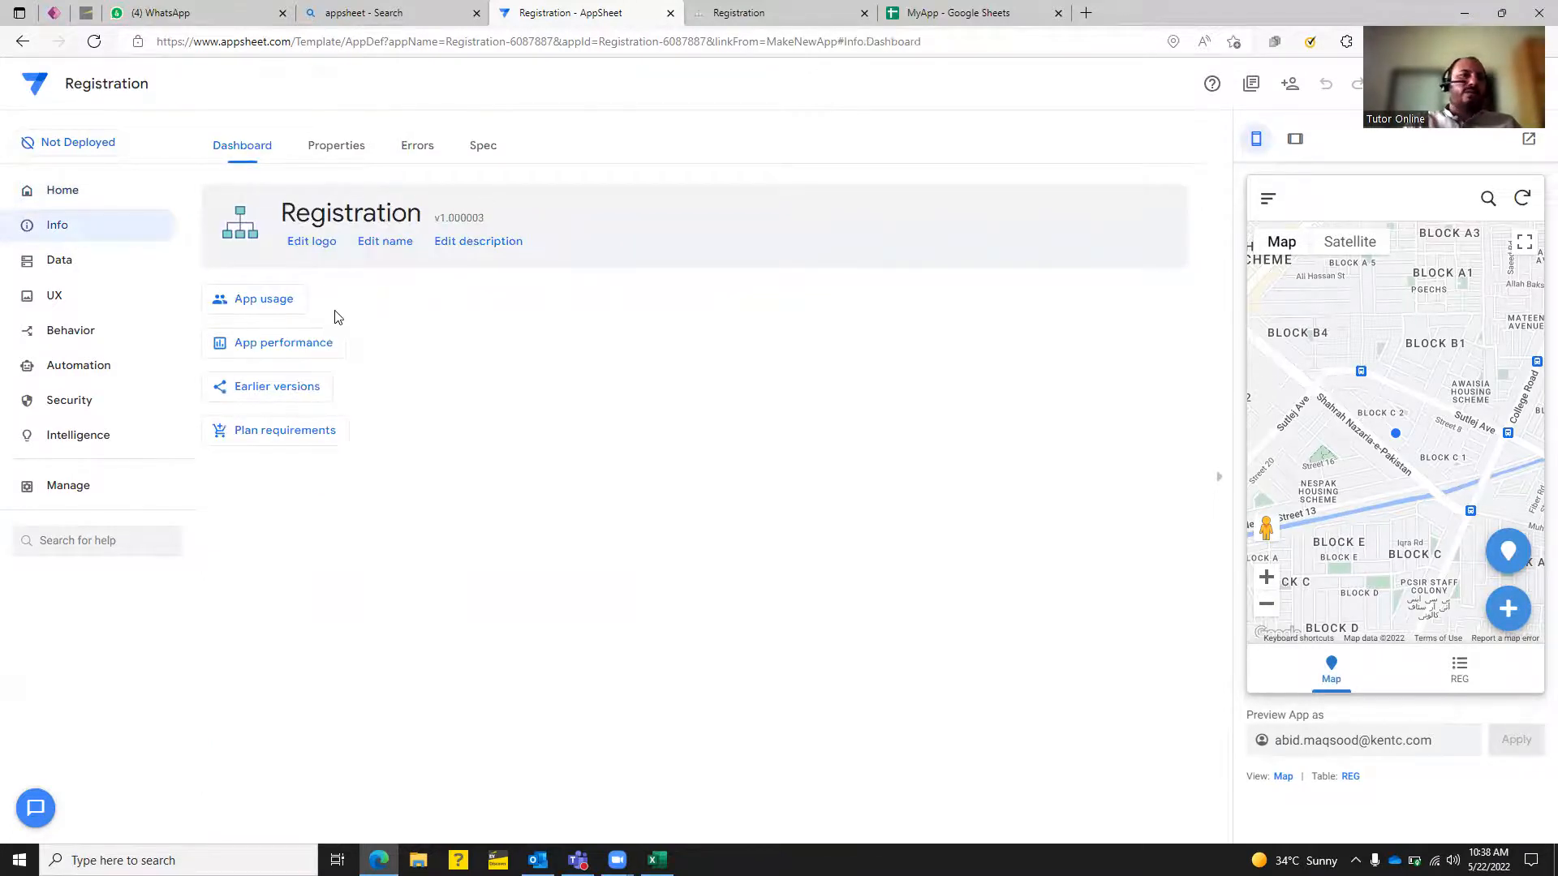
click(69, 278)
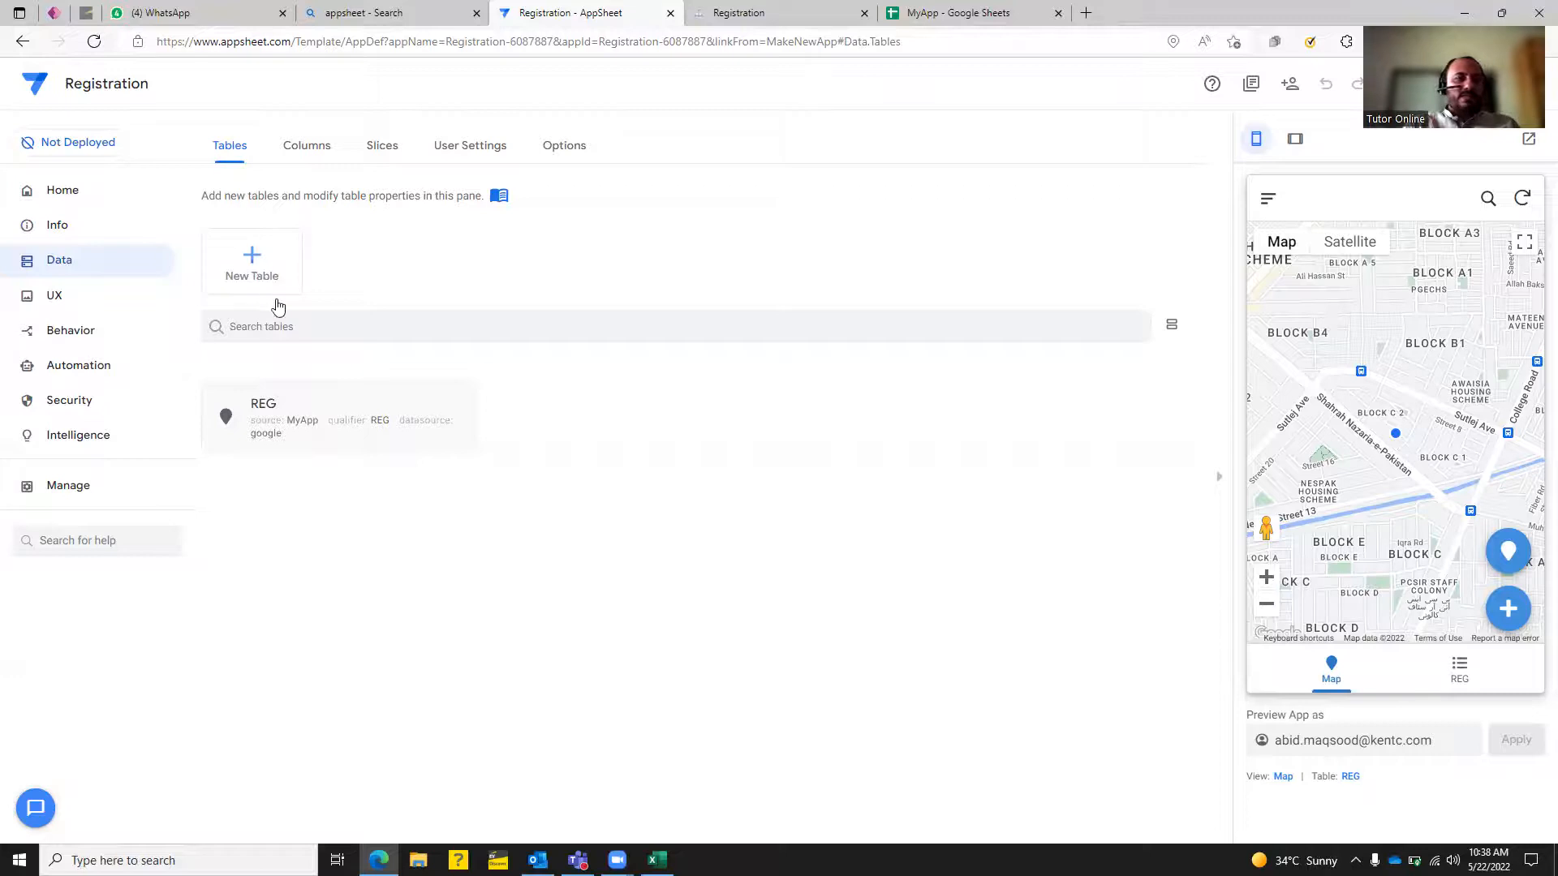
click(311, 411)
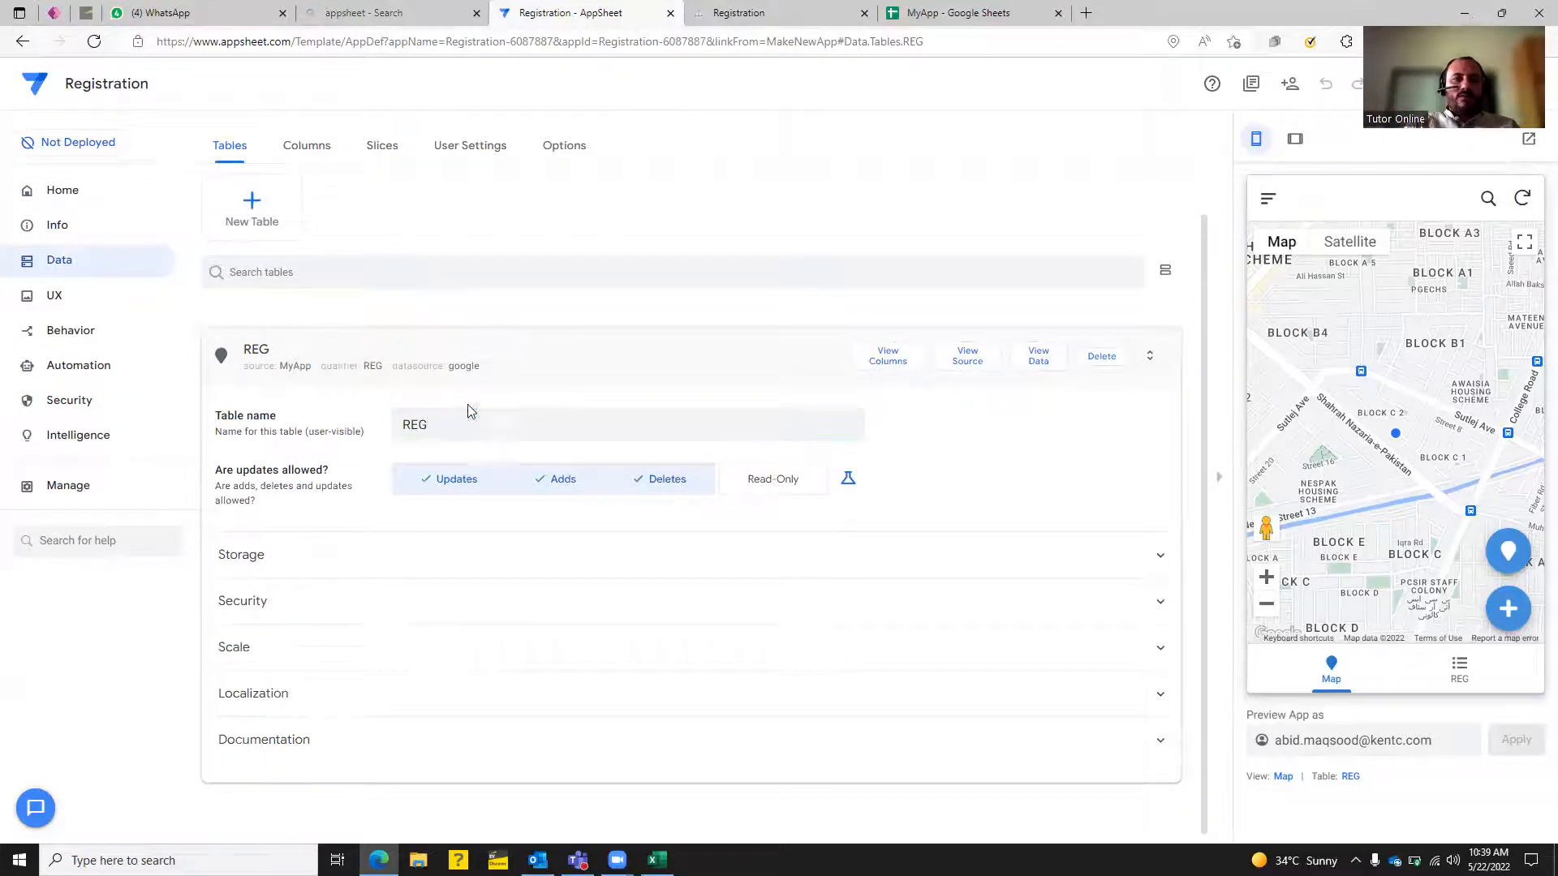
drag(467, 411, 156, 438)
Preview a new REG entry form and discard it, then show the 8 REG column definitions.
click(470, 435)
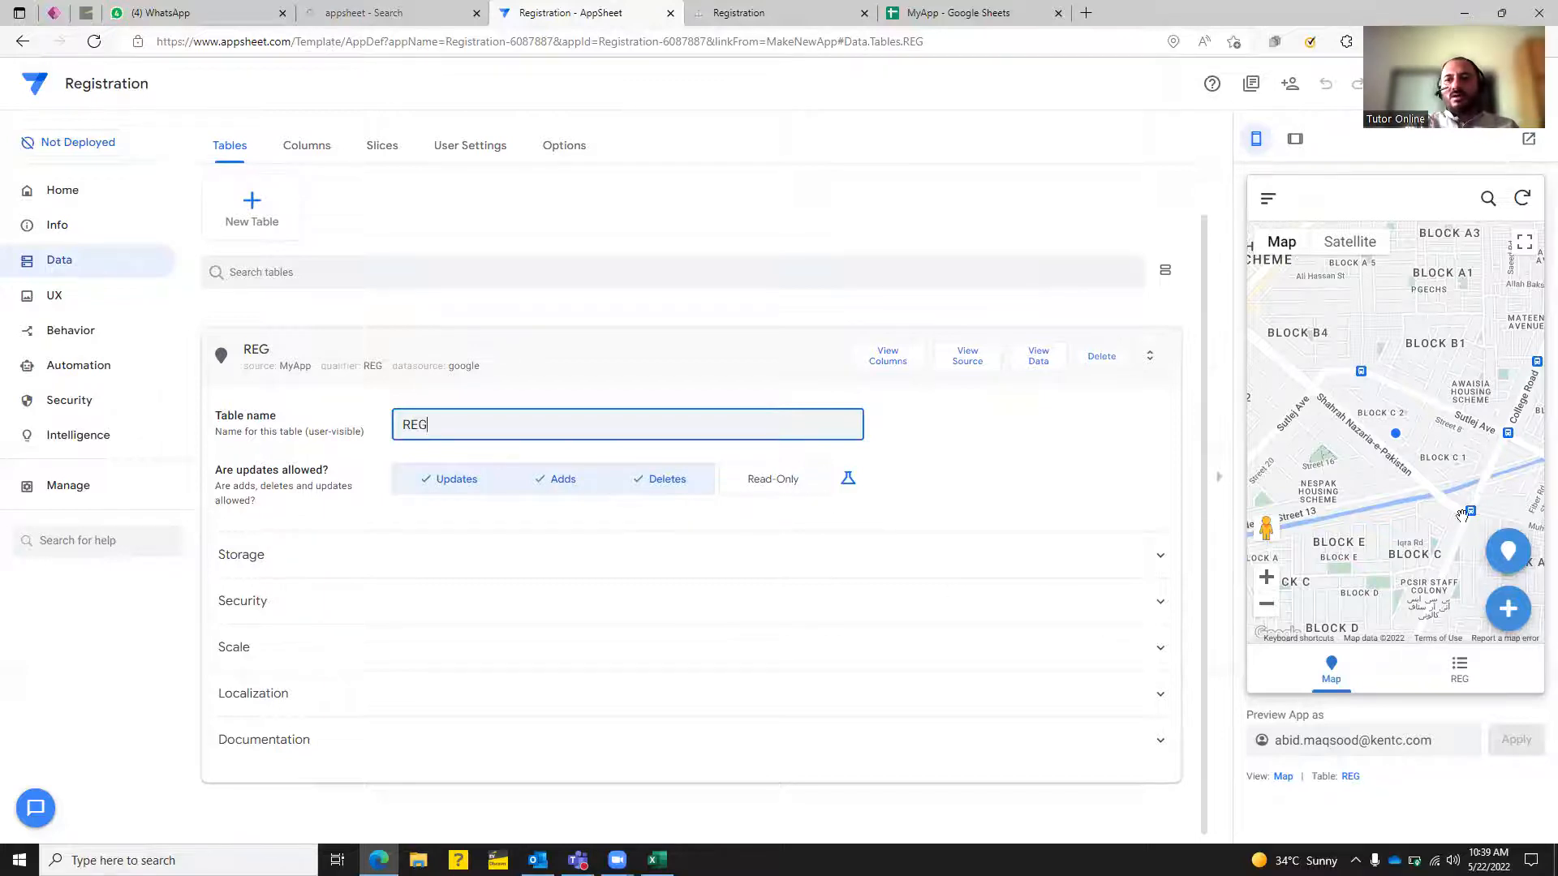
click(1503, 613)
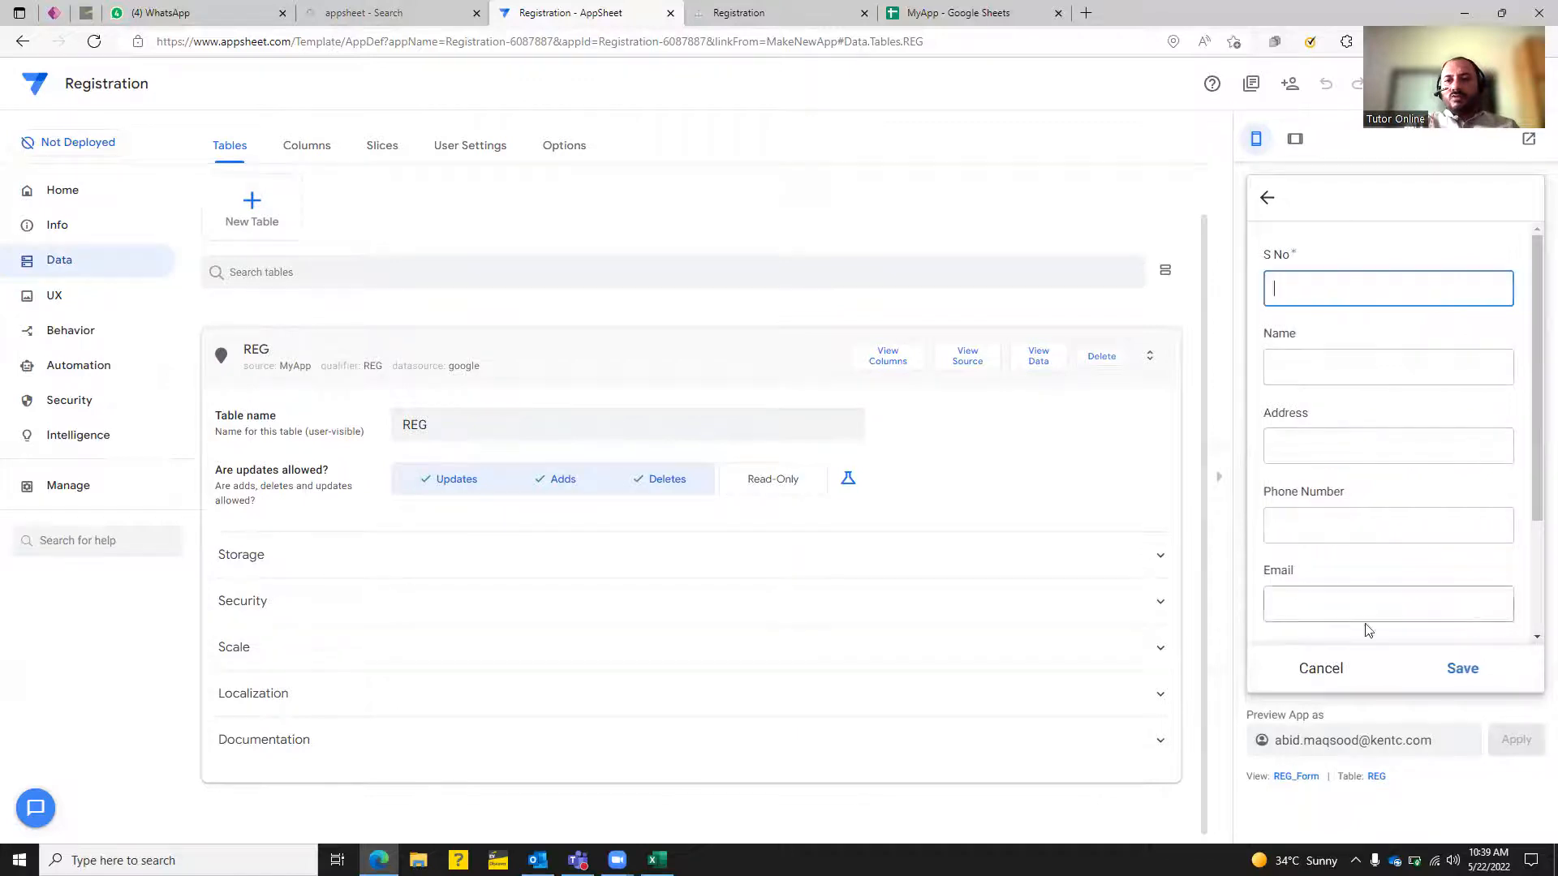
click(1325, 668)
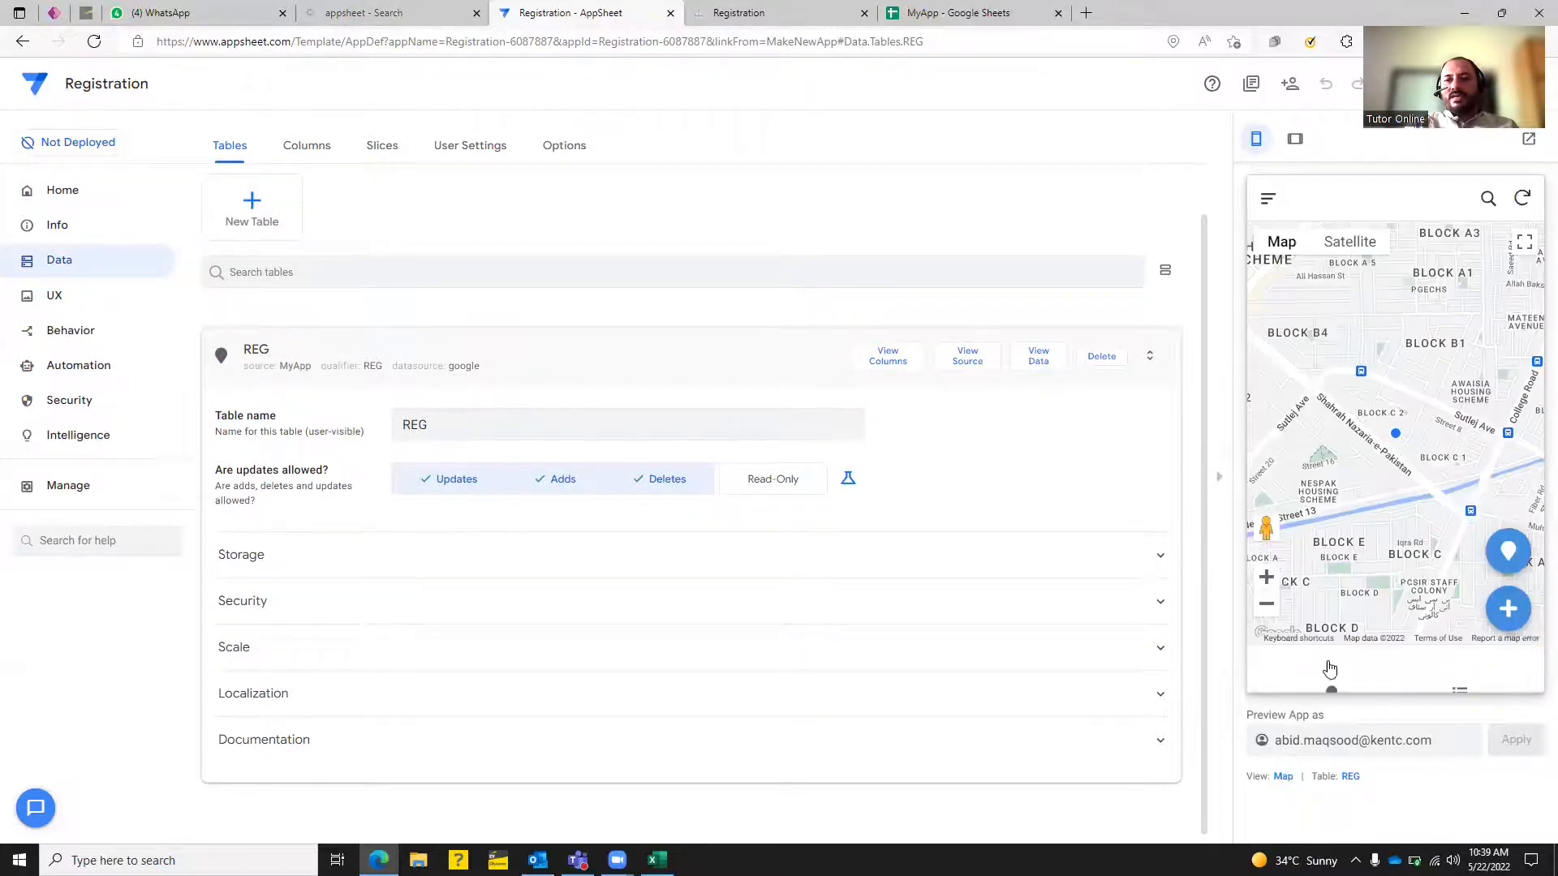
click(1458, 665)
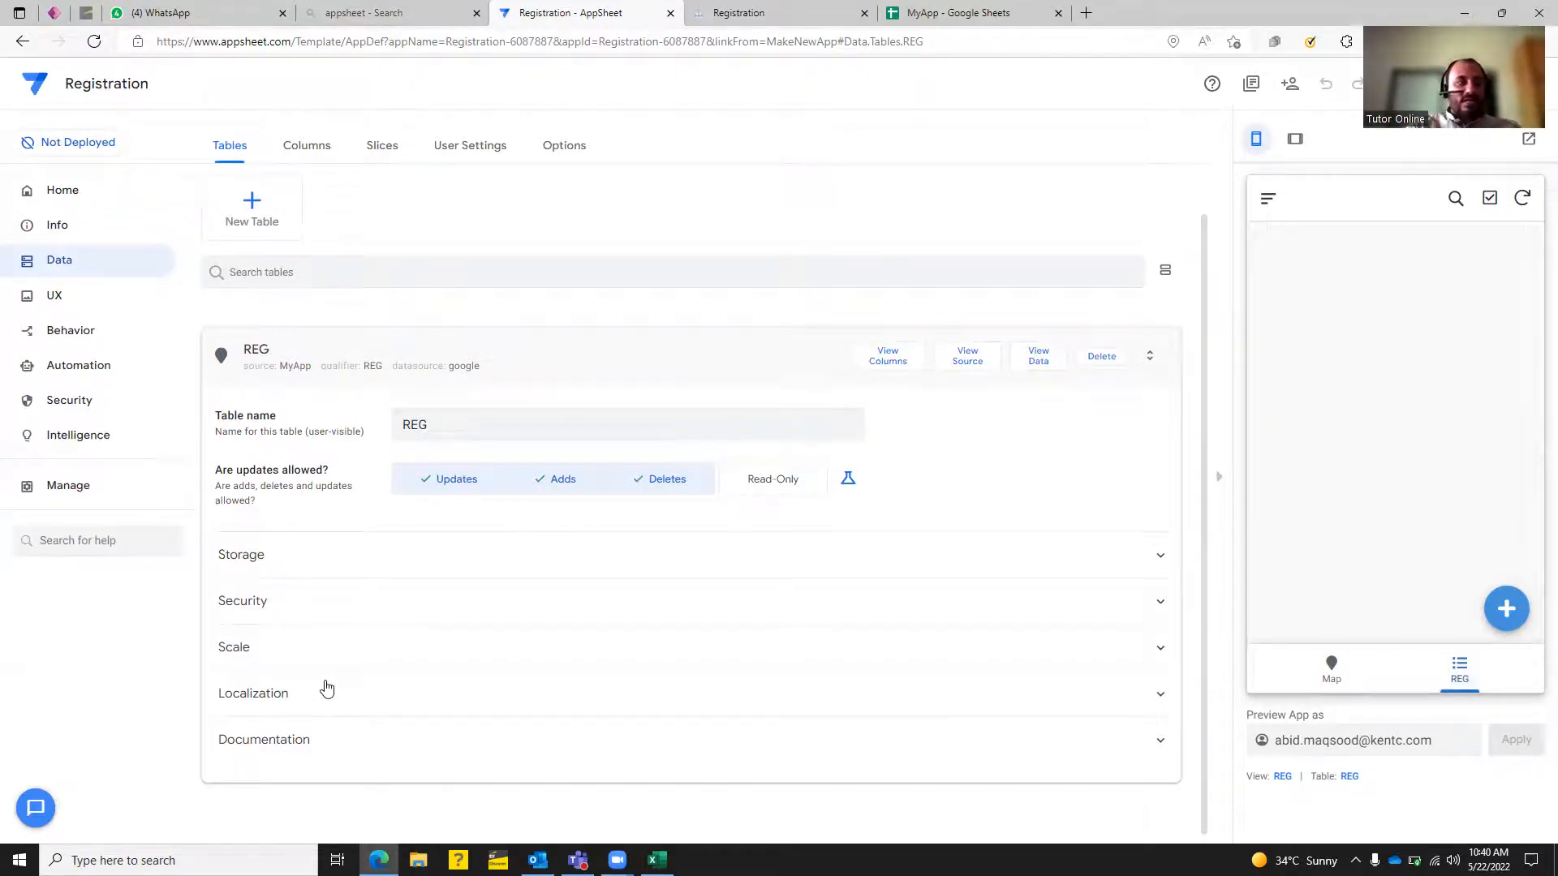
click(308, 148)
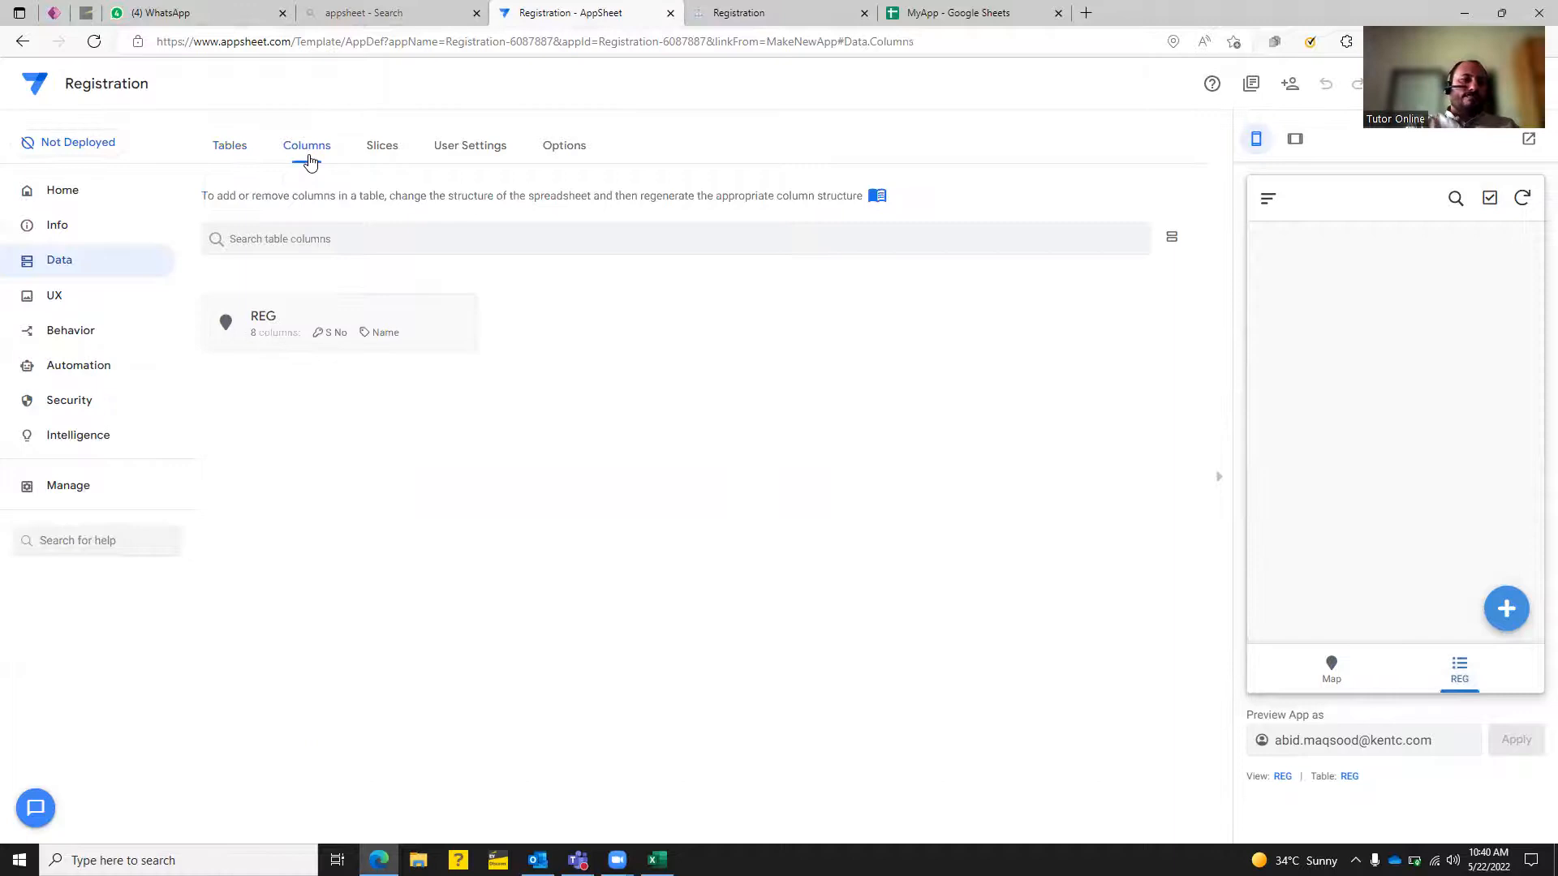
Inspect the REG column types, put the preview on its Map view, and re-expand REG's columns.
click(263, 318)
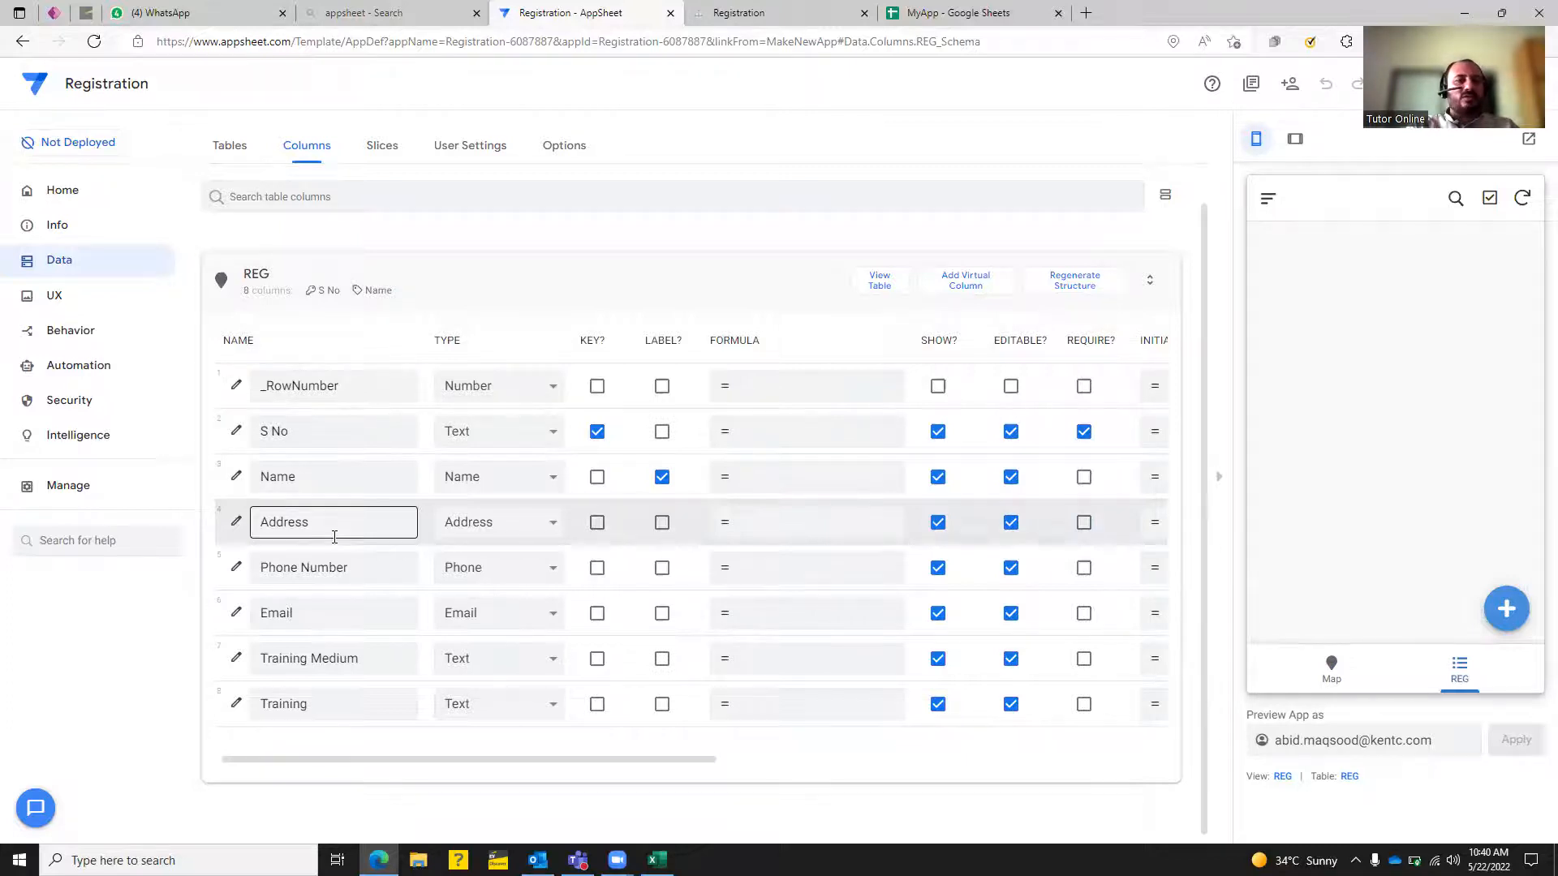
click(558, 388)
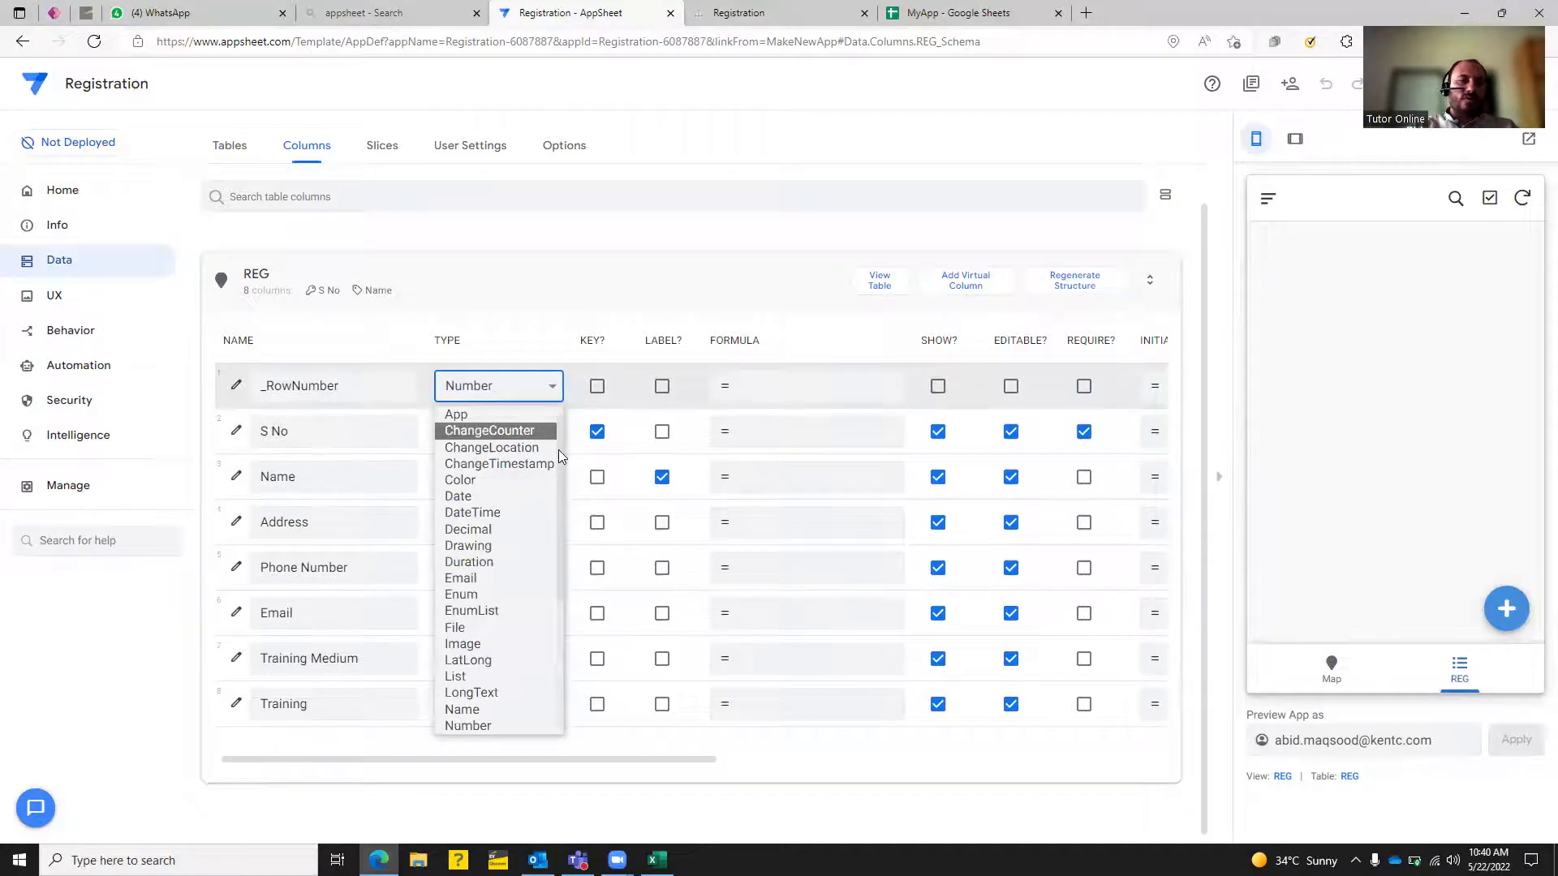
scroll(553, 534, down, 5)
scroll(554, 619, up, 5)
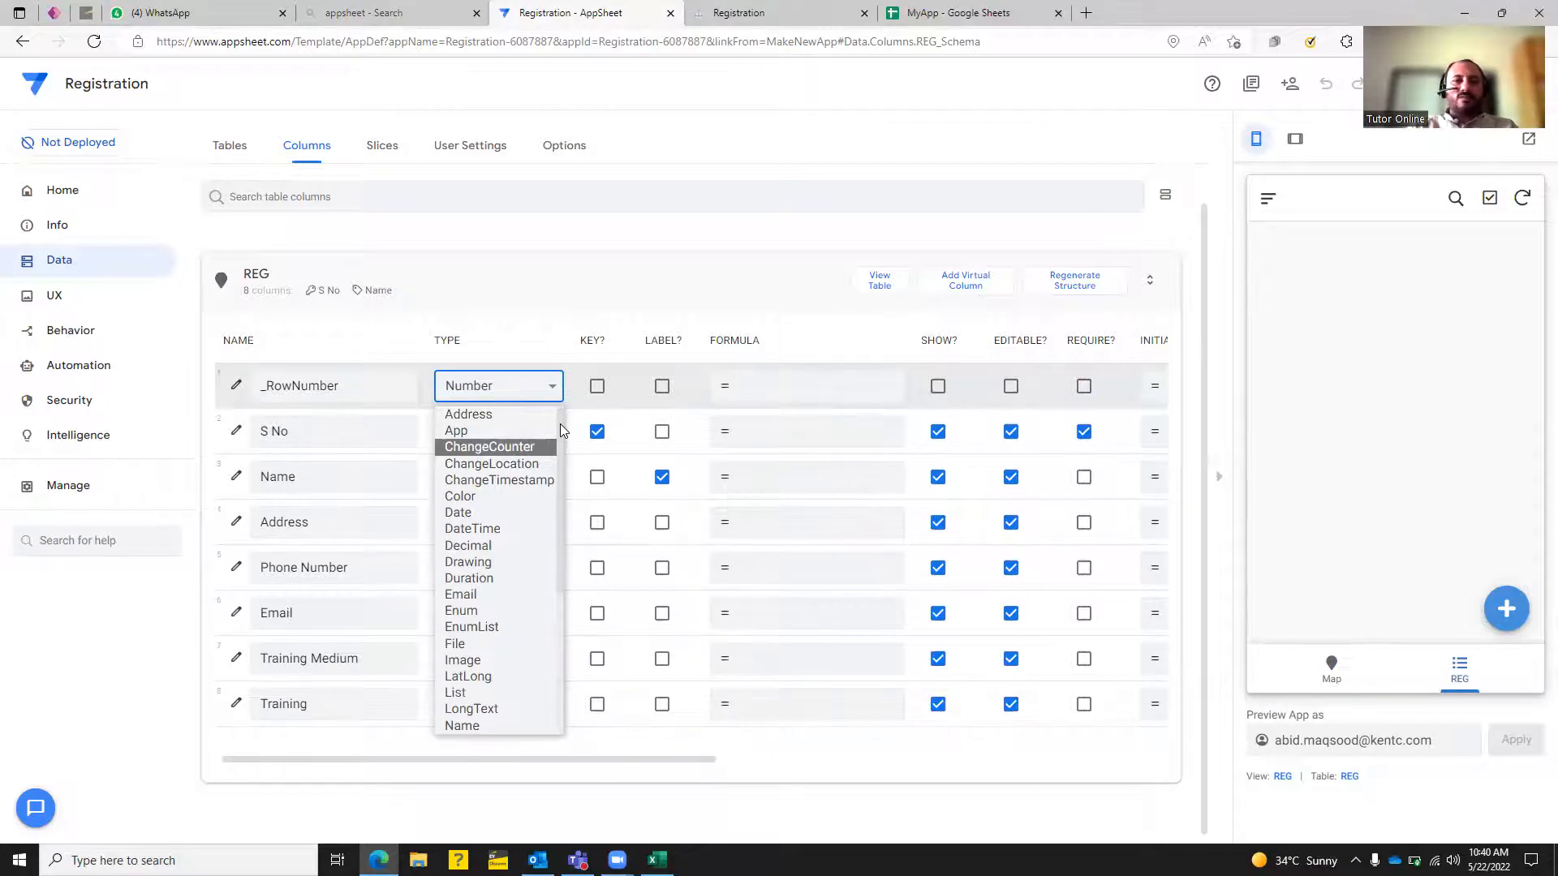
click(570, 315)
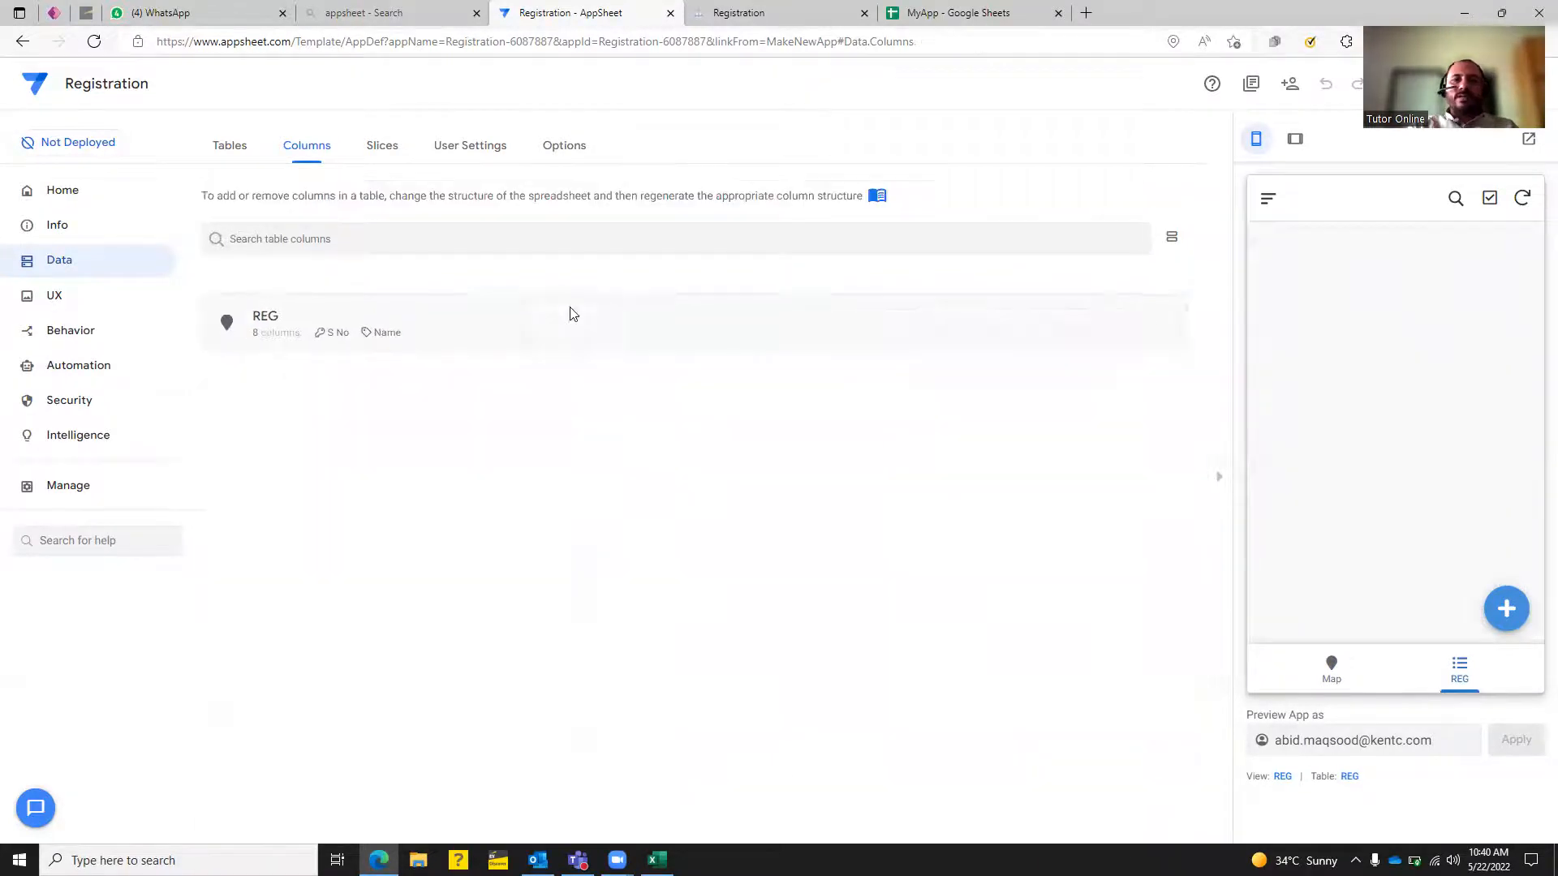
click(1330, 669)
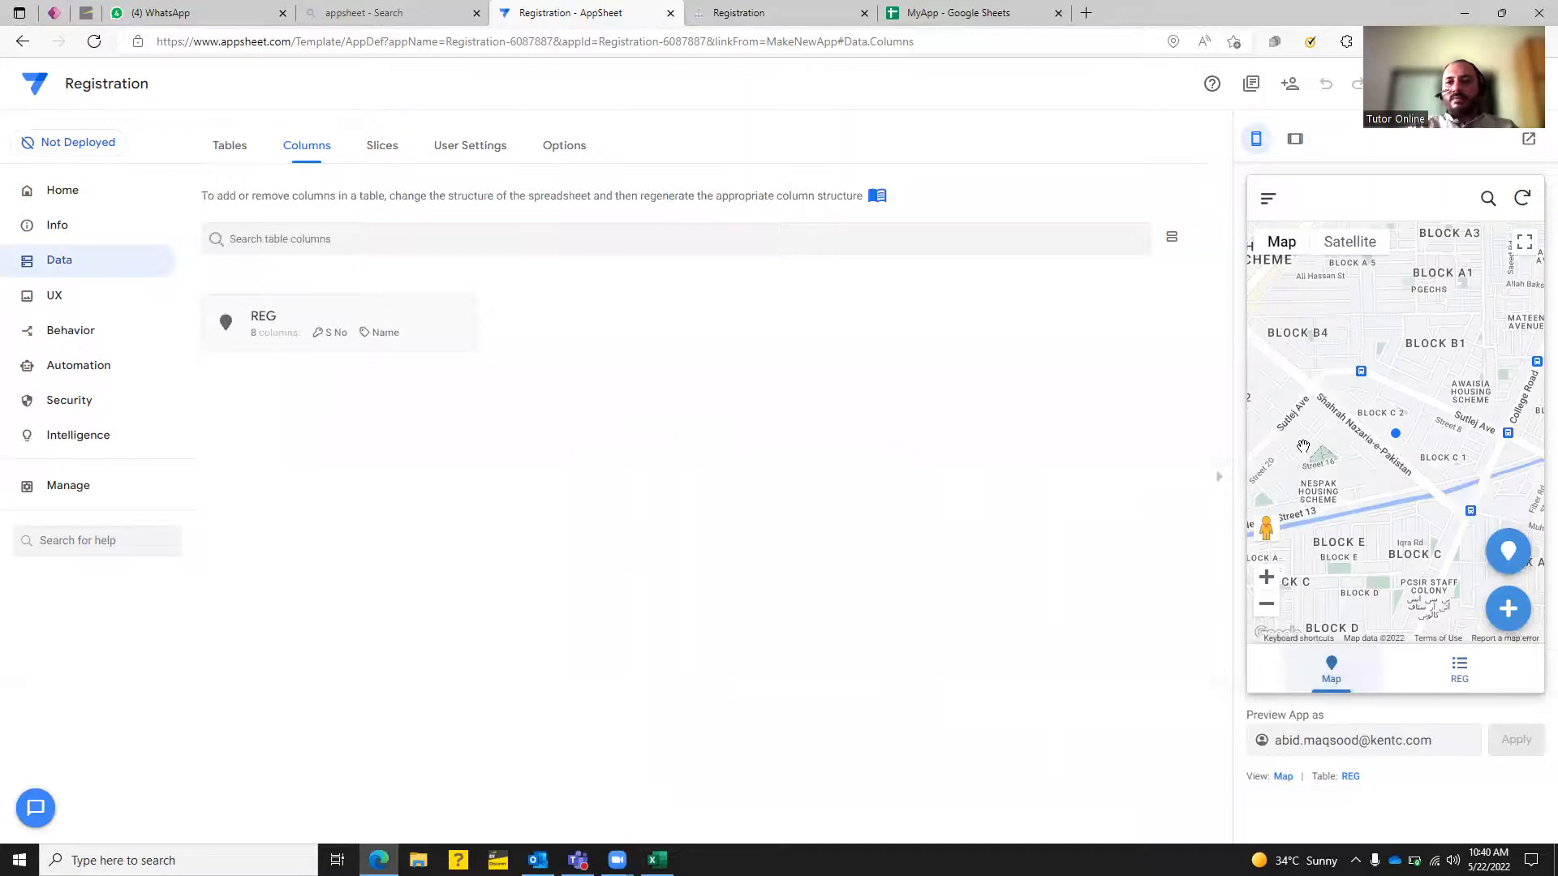
click(327, 320)
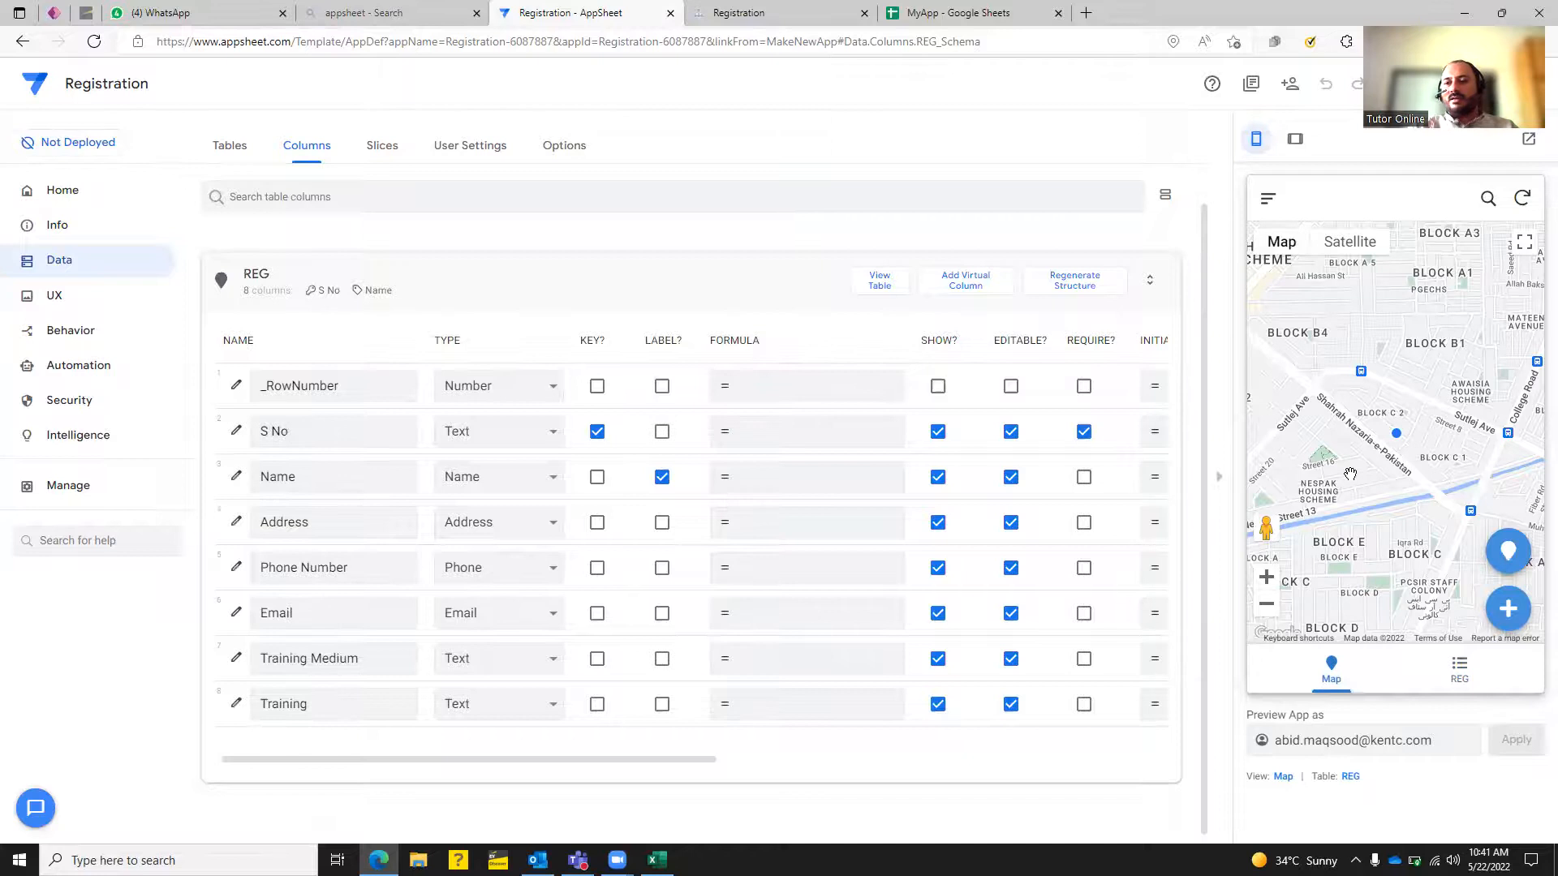
click(524, 519)
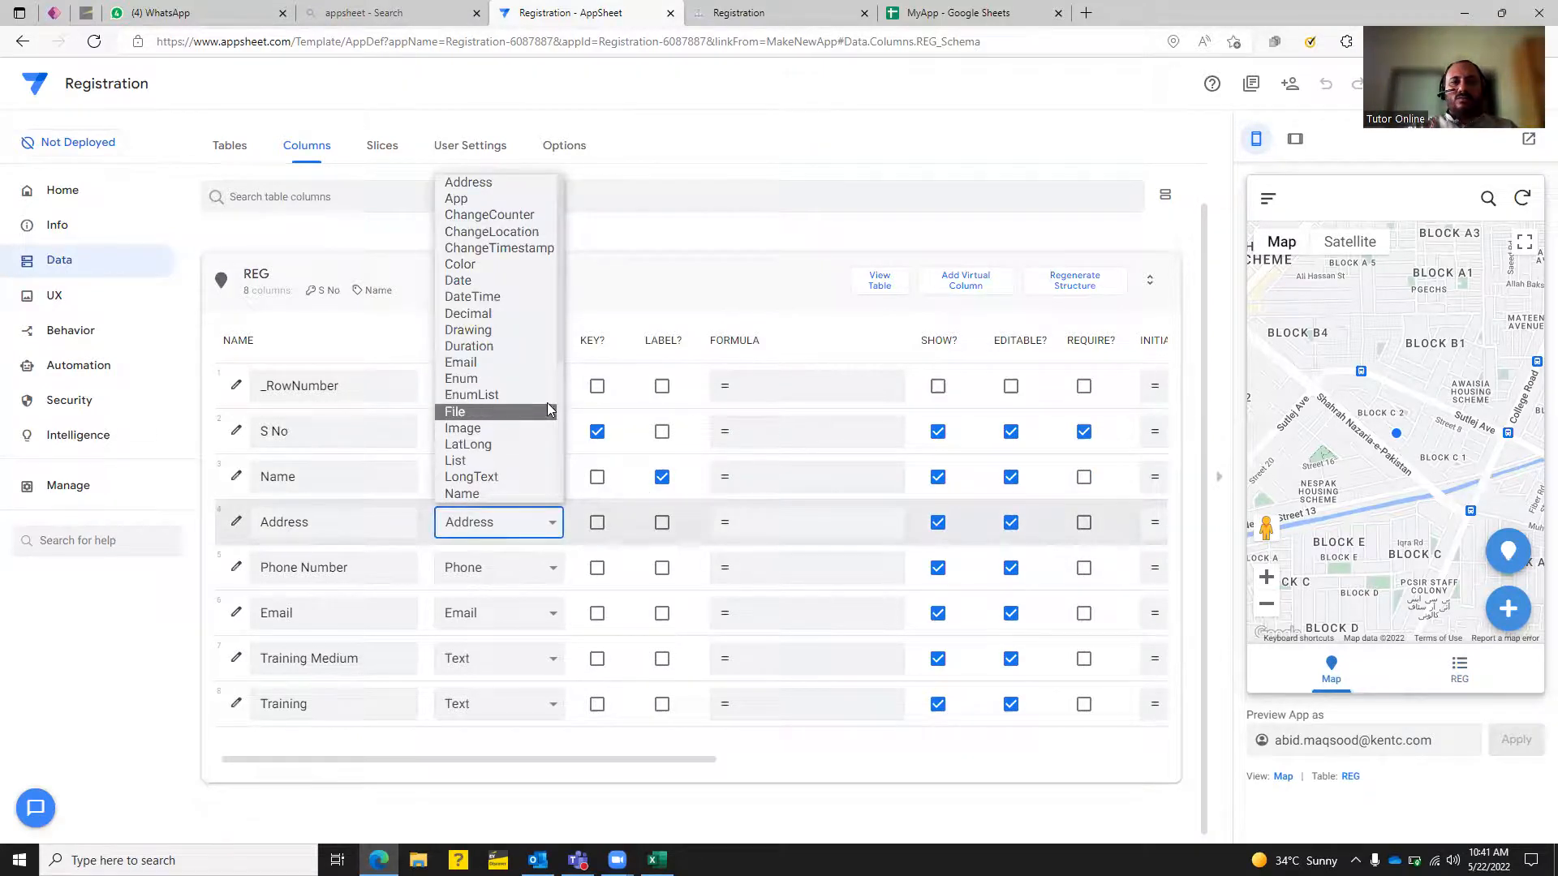
Change the Address column's type to Text and save the app.
scroll(561, 420, down, 3)
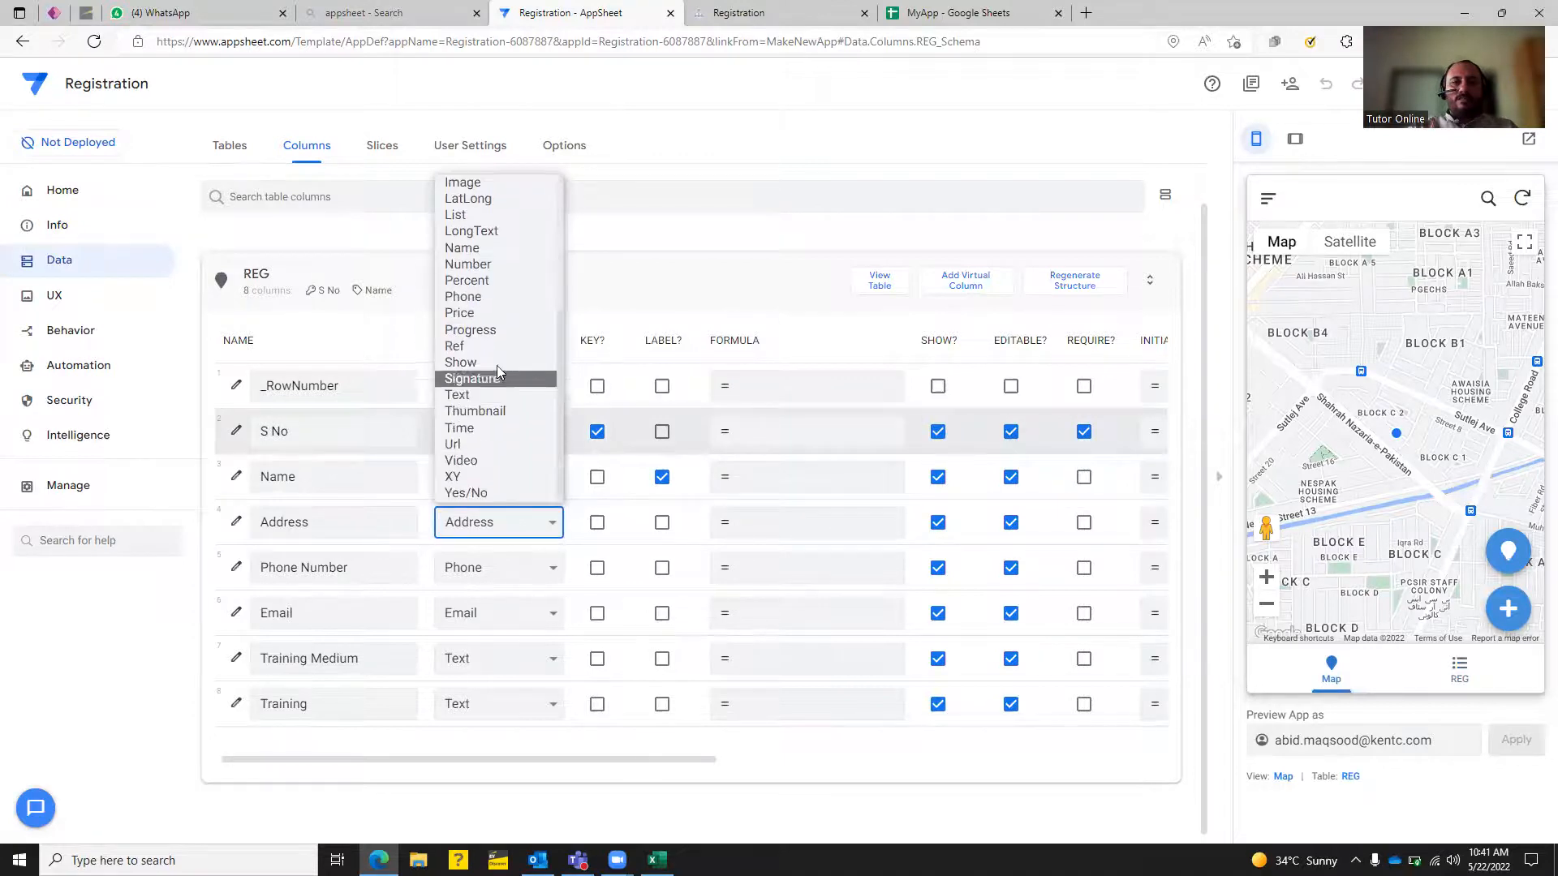
click(469, 395)
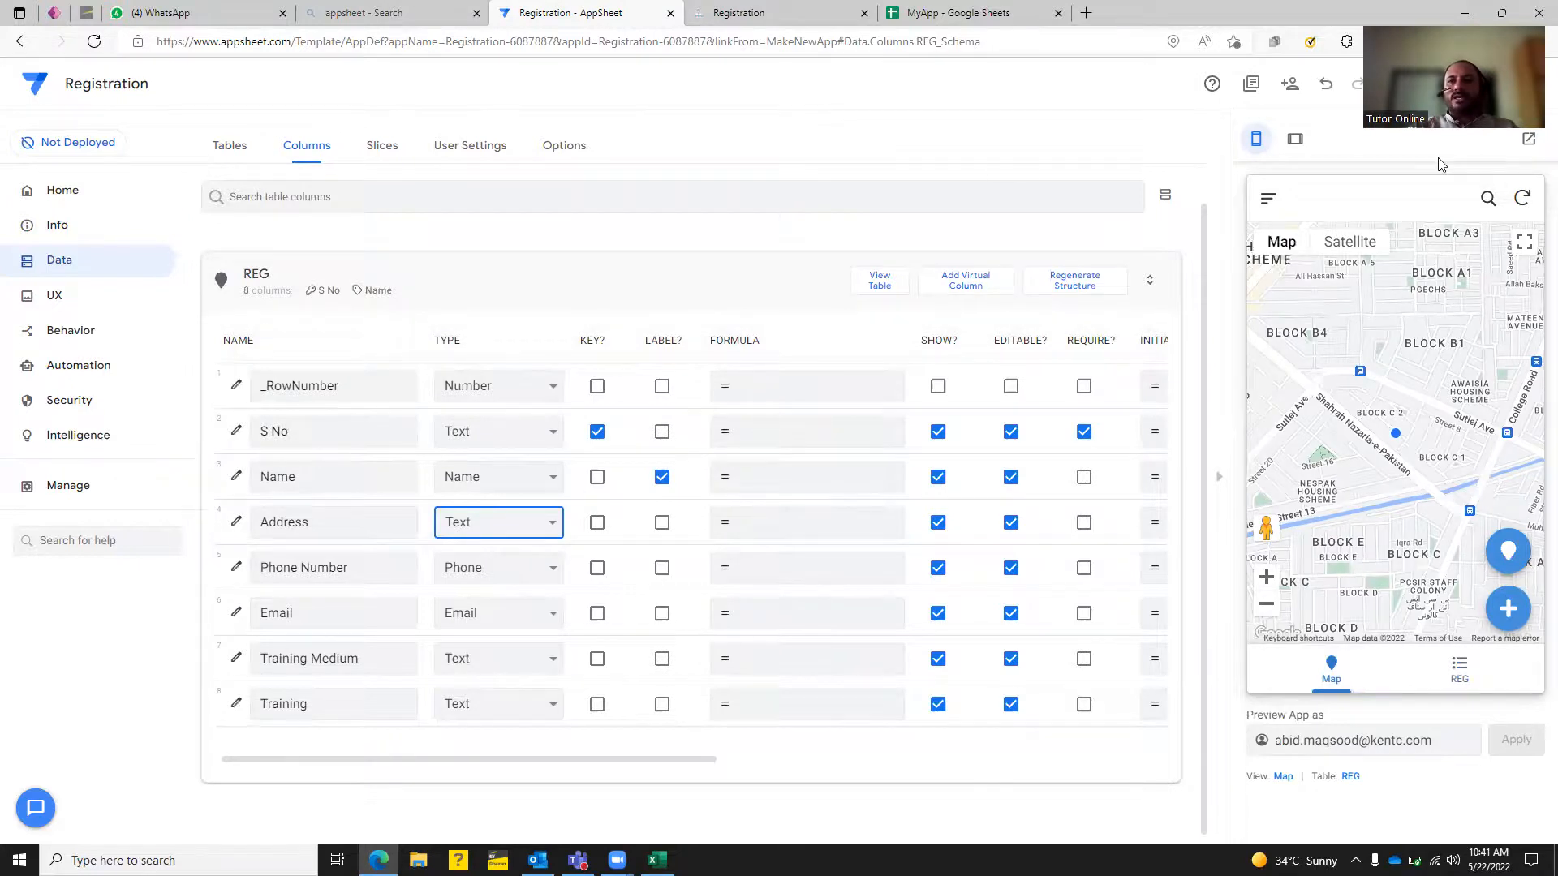
click(1417, 84)
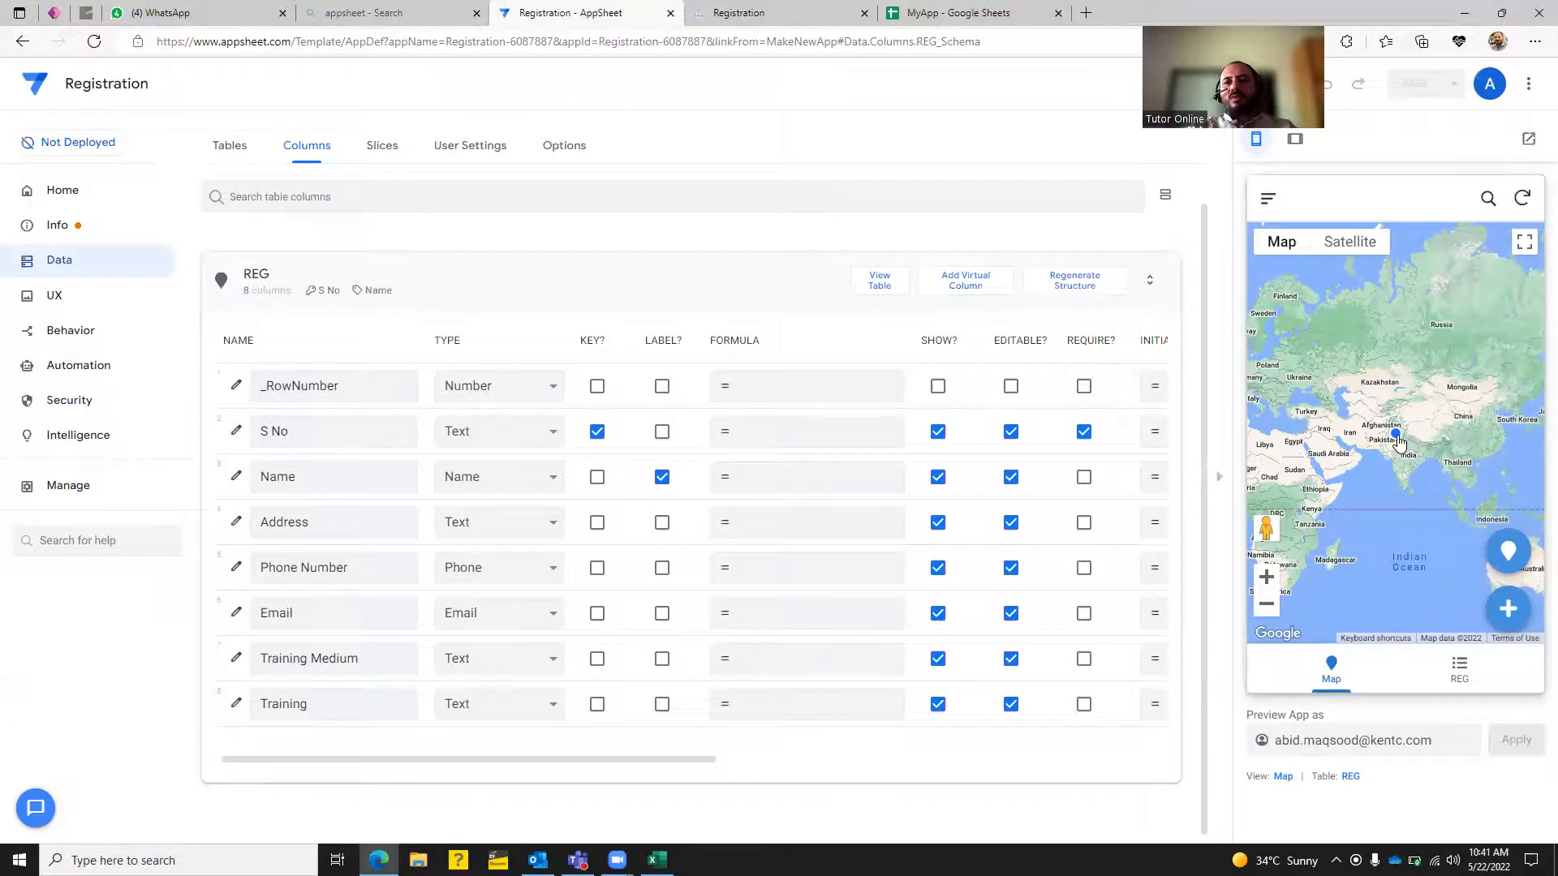
Try and cancel a map pin, then set Address back to Address type and save.
click(1506, 551)
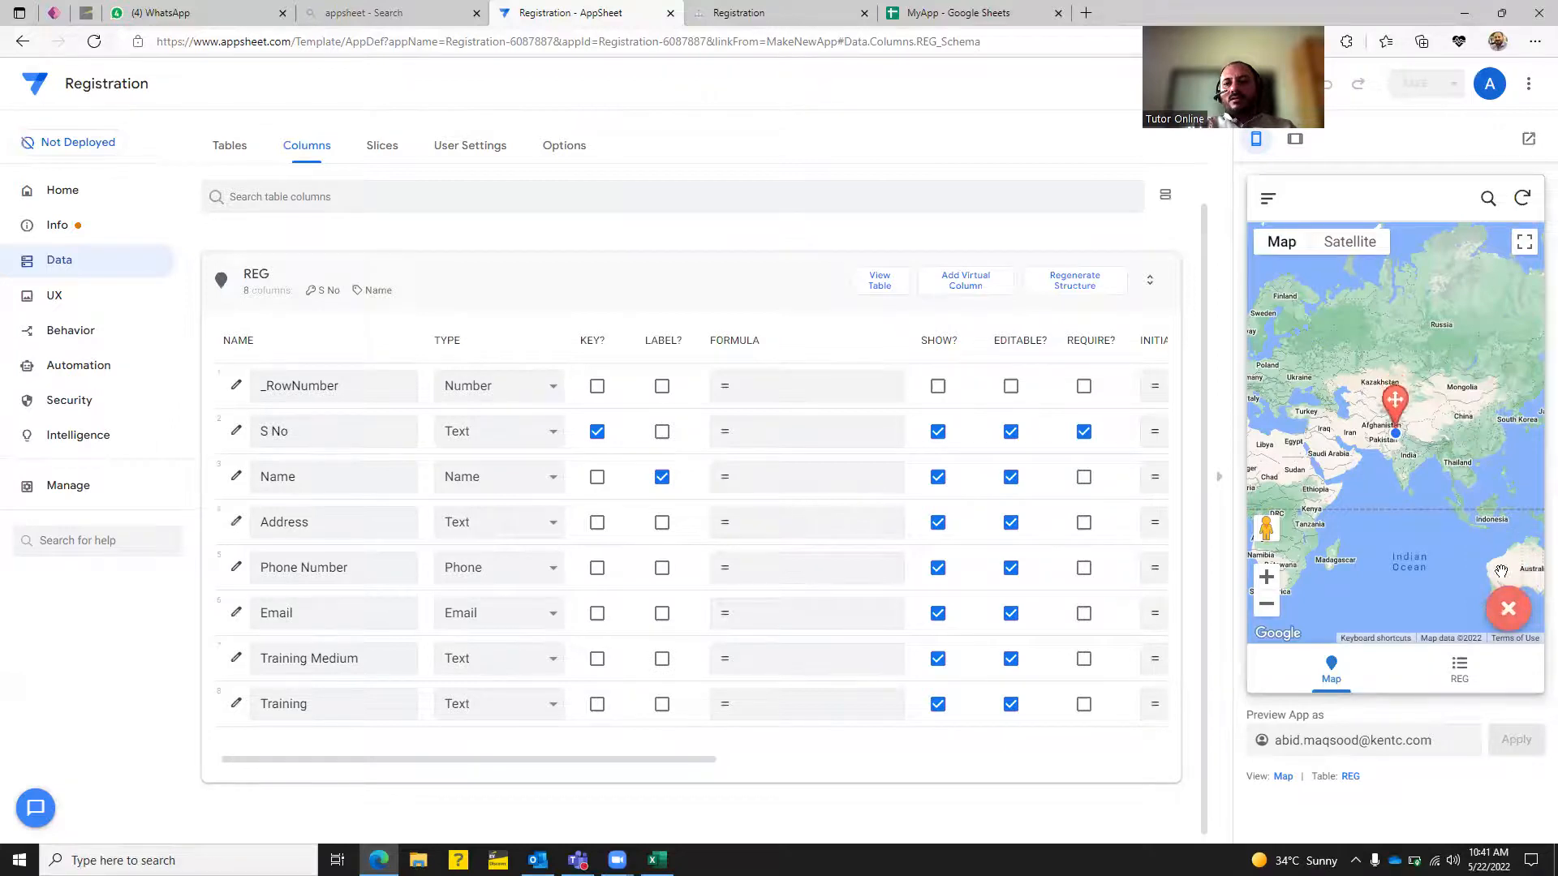
click(1505, 610)
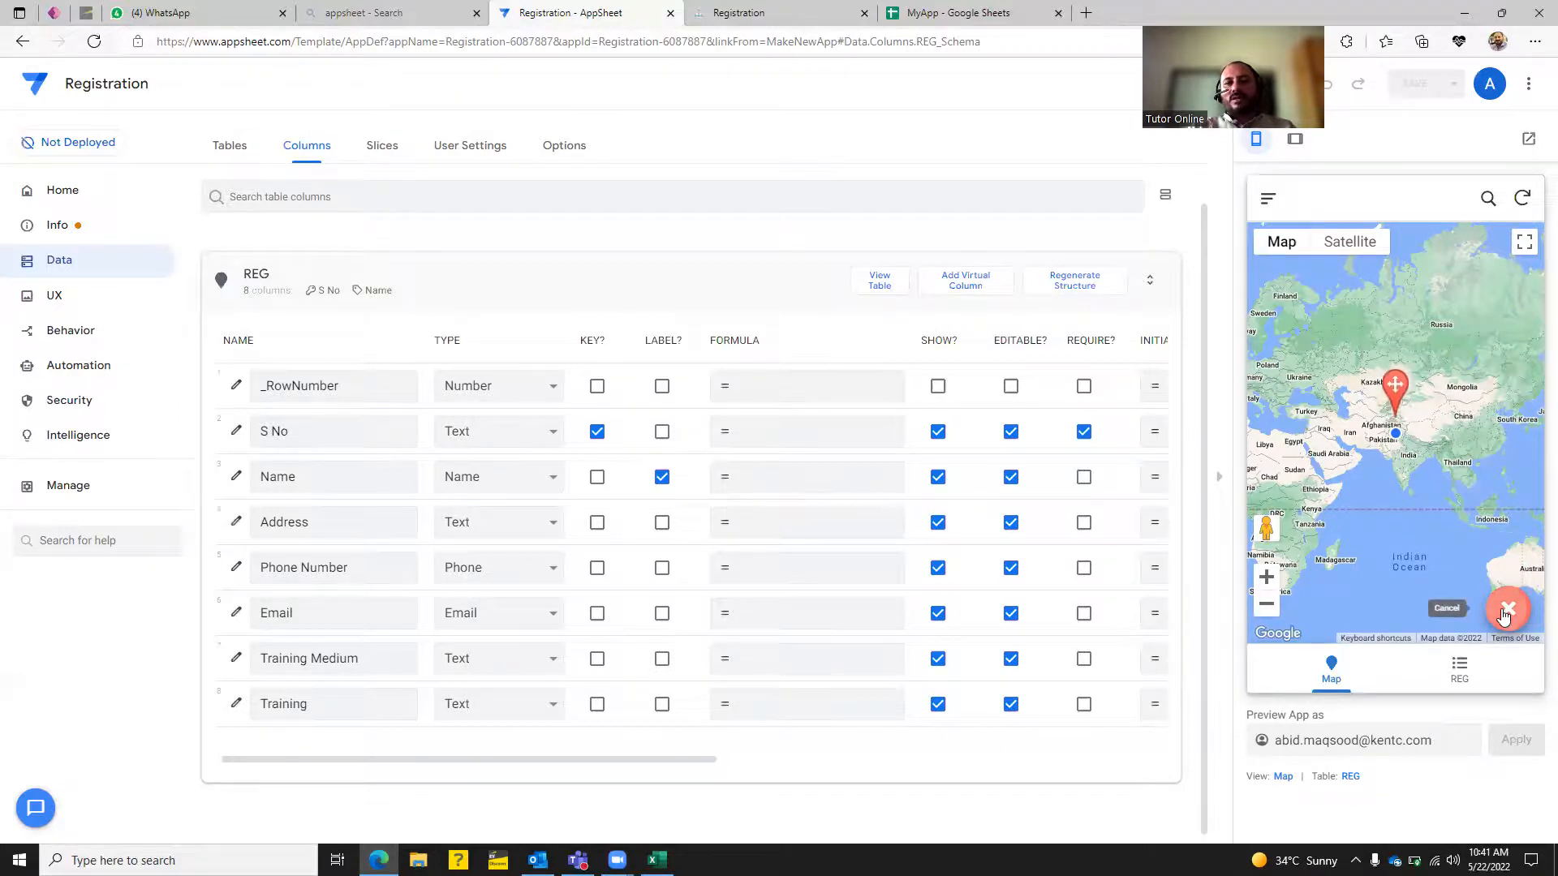
click(553, 520)
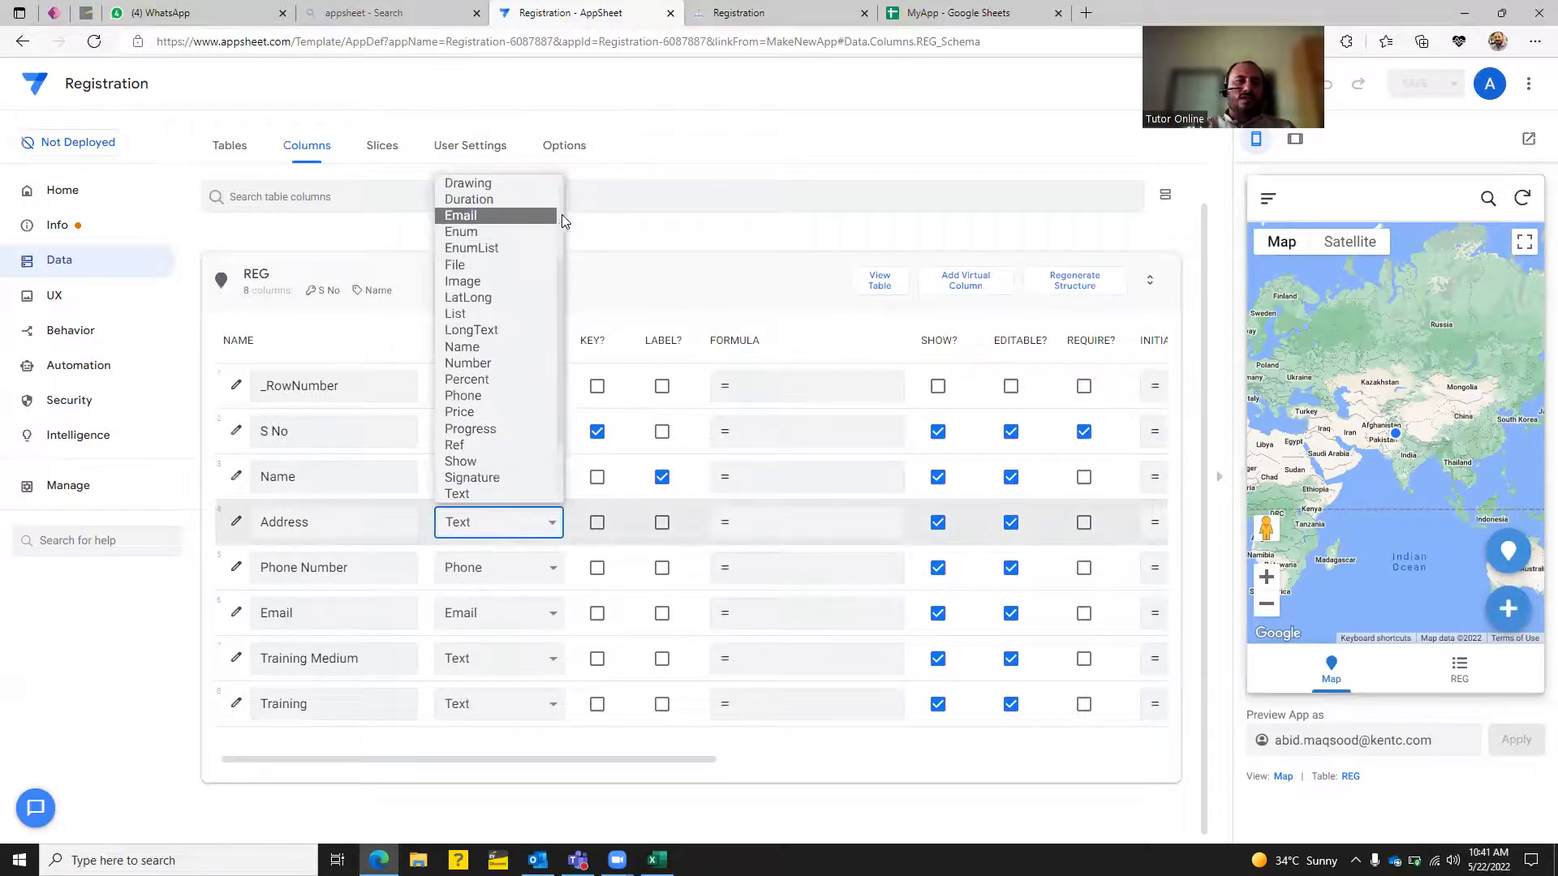
scroll(487, 202, up, 3)
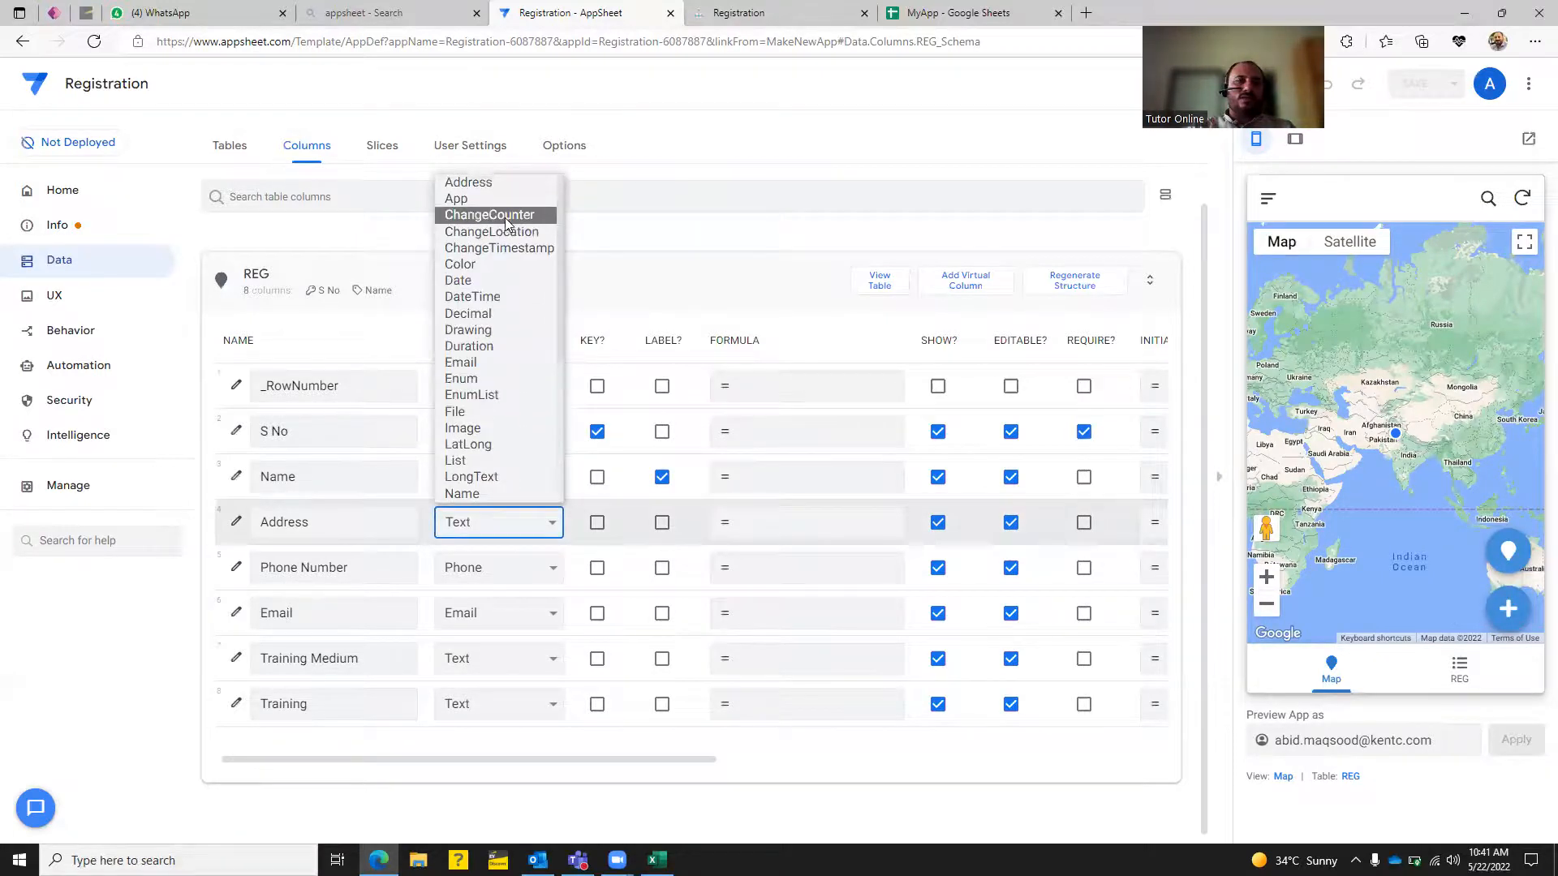
click(479, 183)
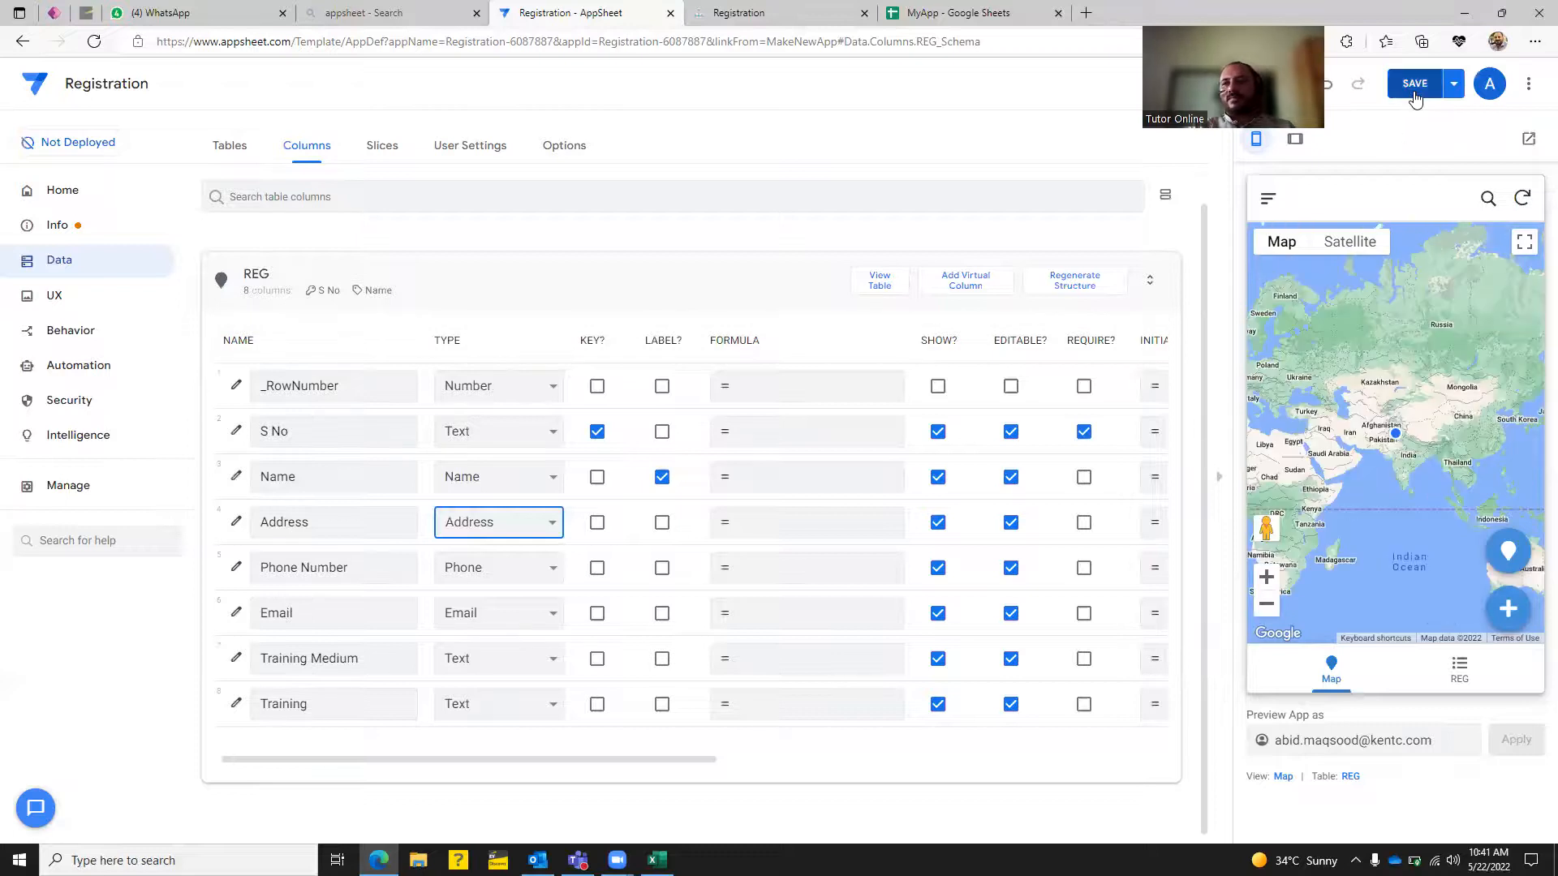
click(1414, 89)
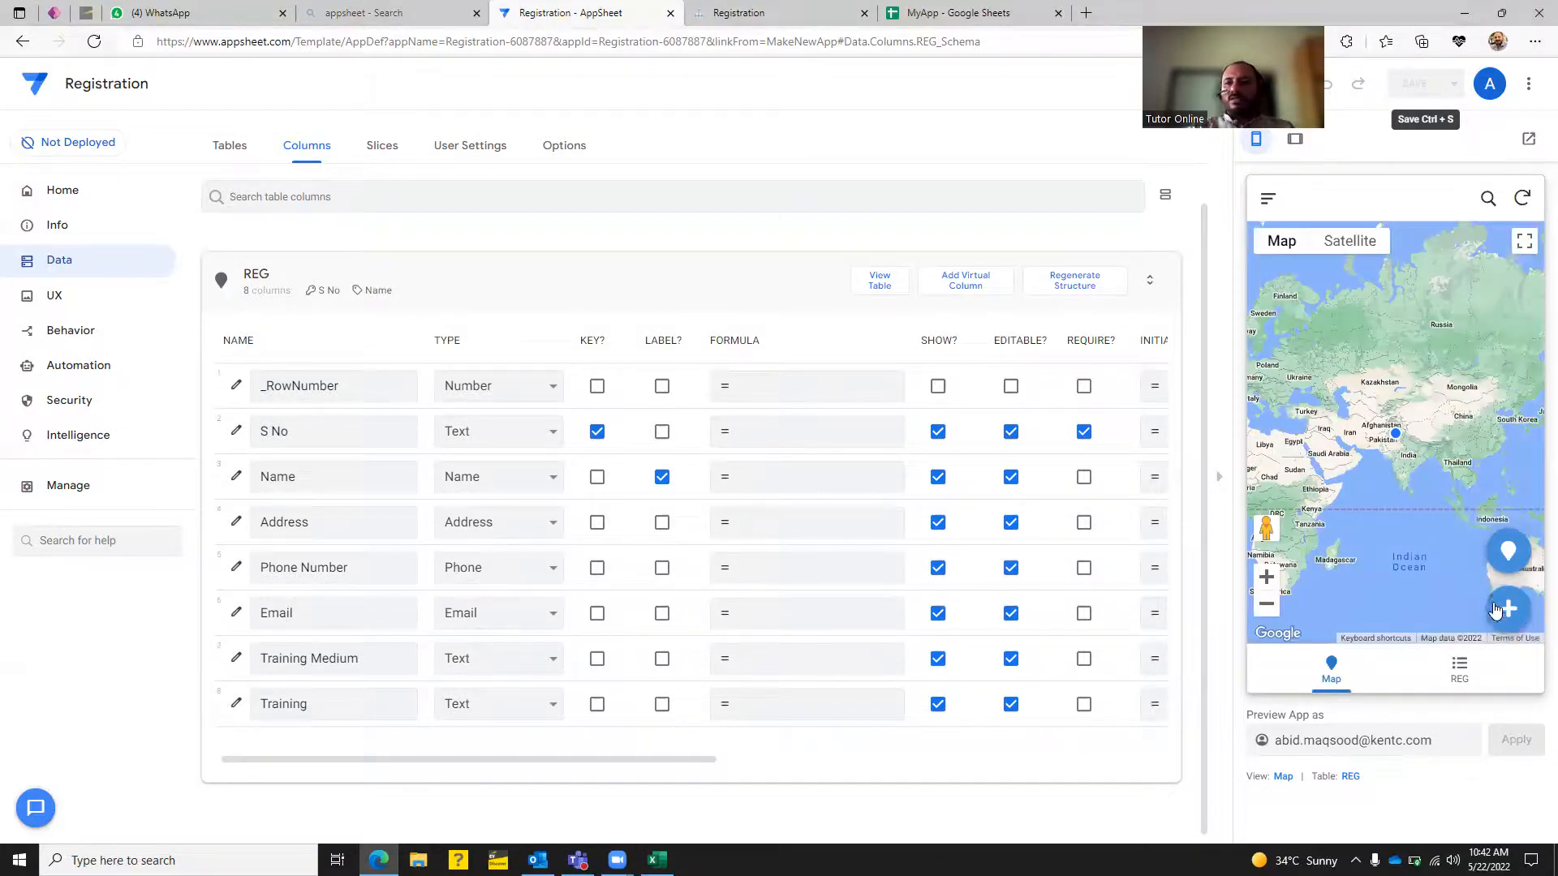
click(1507, 609)
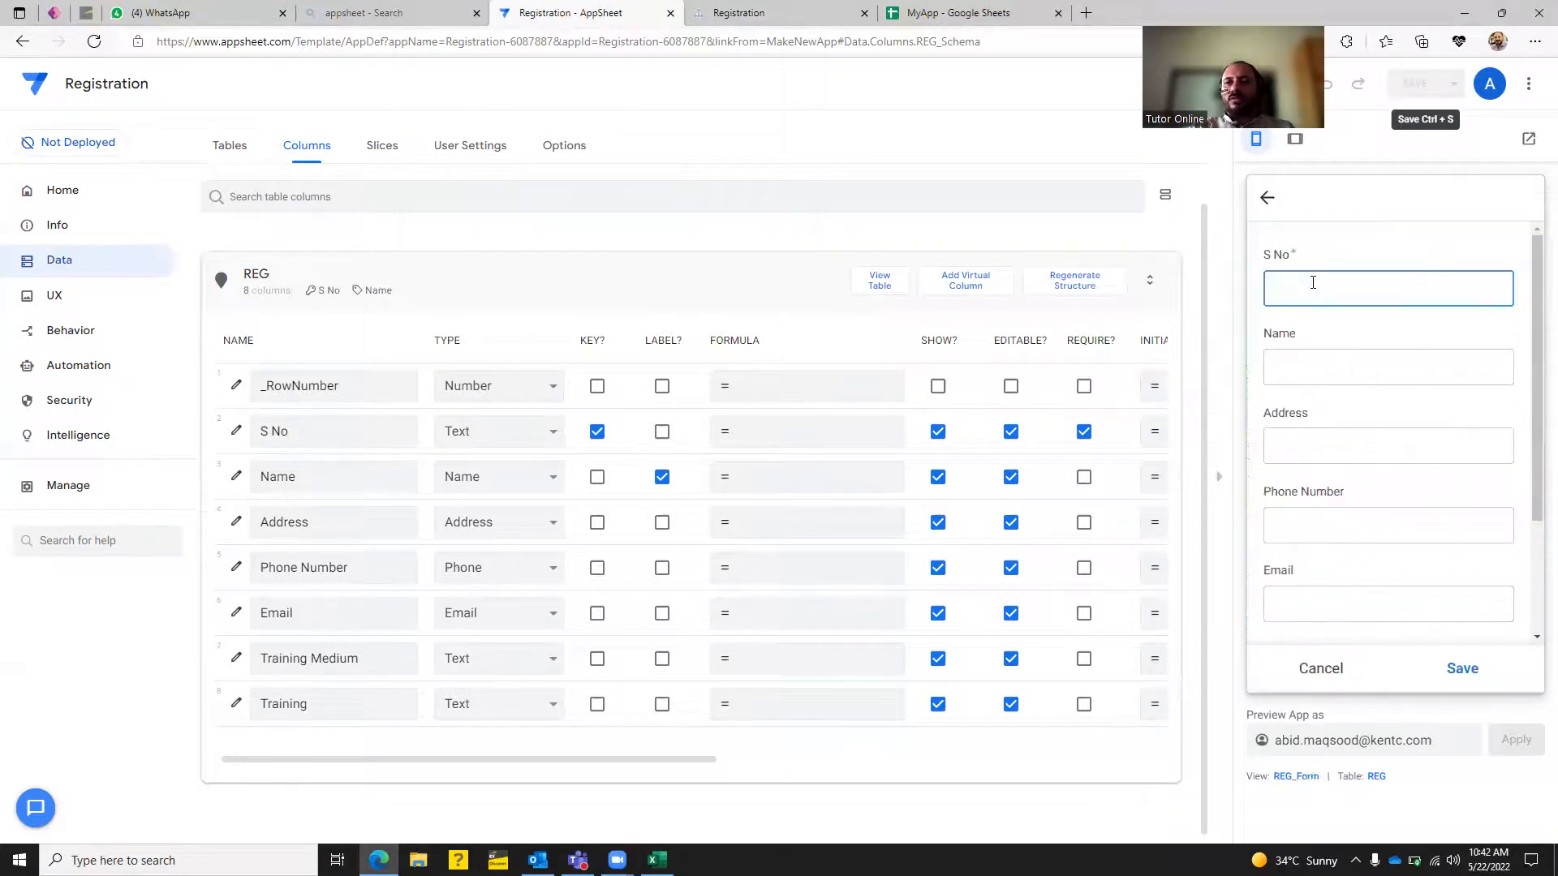
Enter S No 1 with the registrant's name, address, phone number and e-mail, then save the record.
key(Tab)
key(Tab)
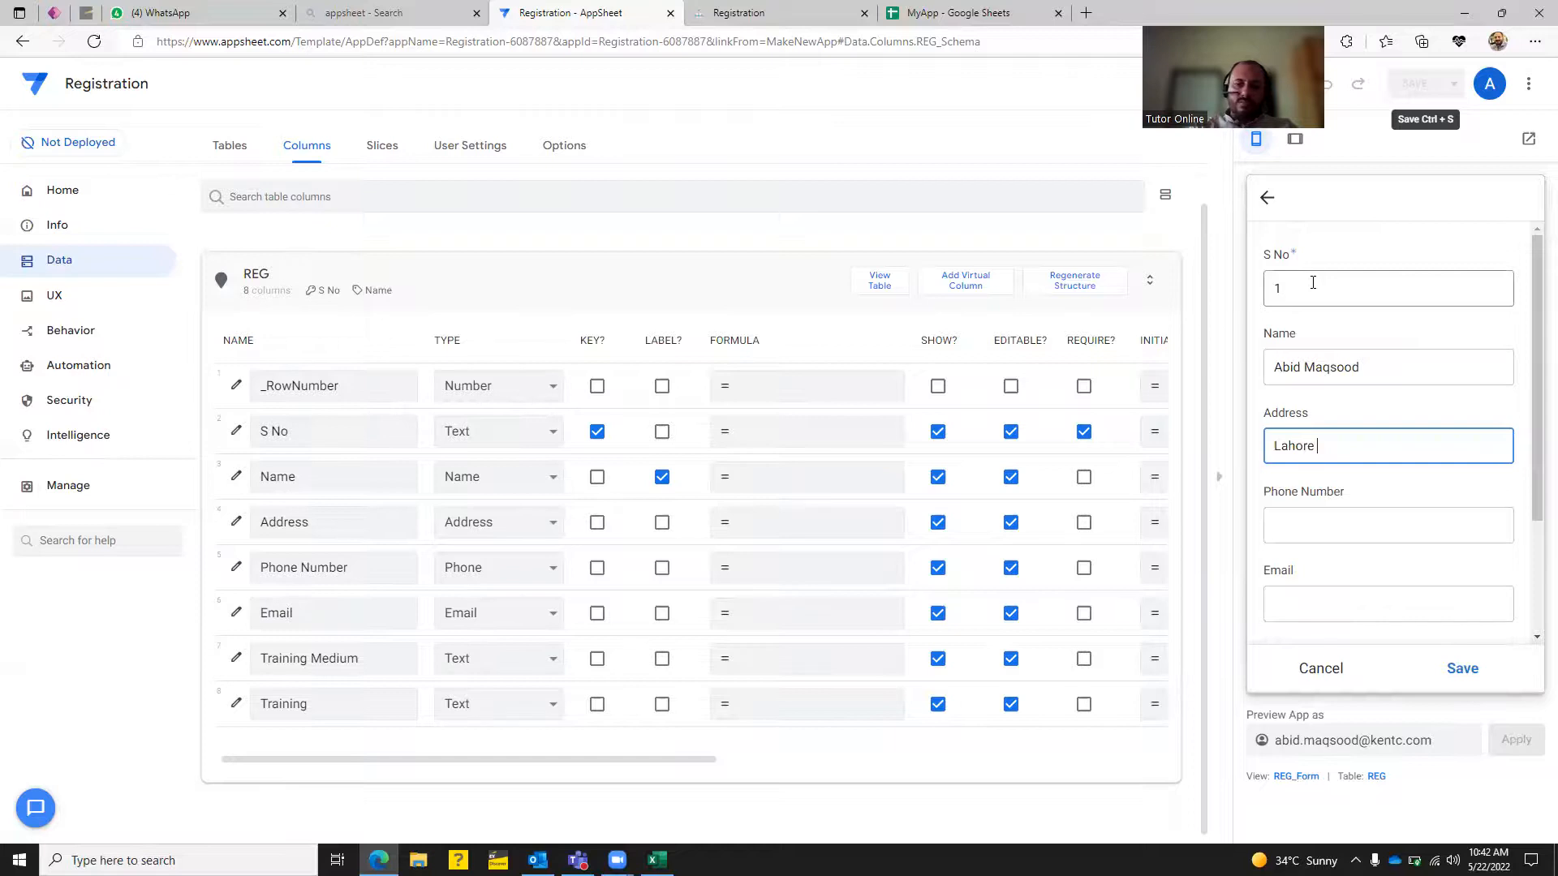
text(stan)
key(Tab)
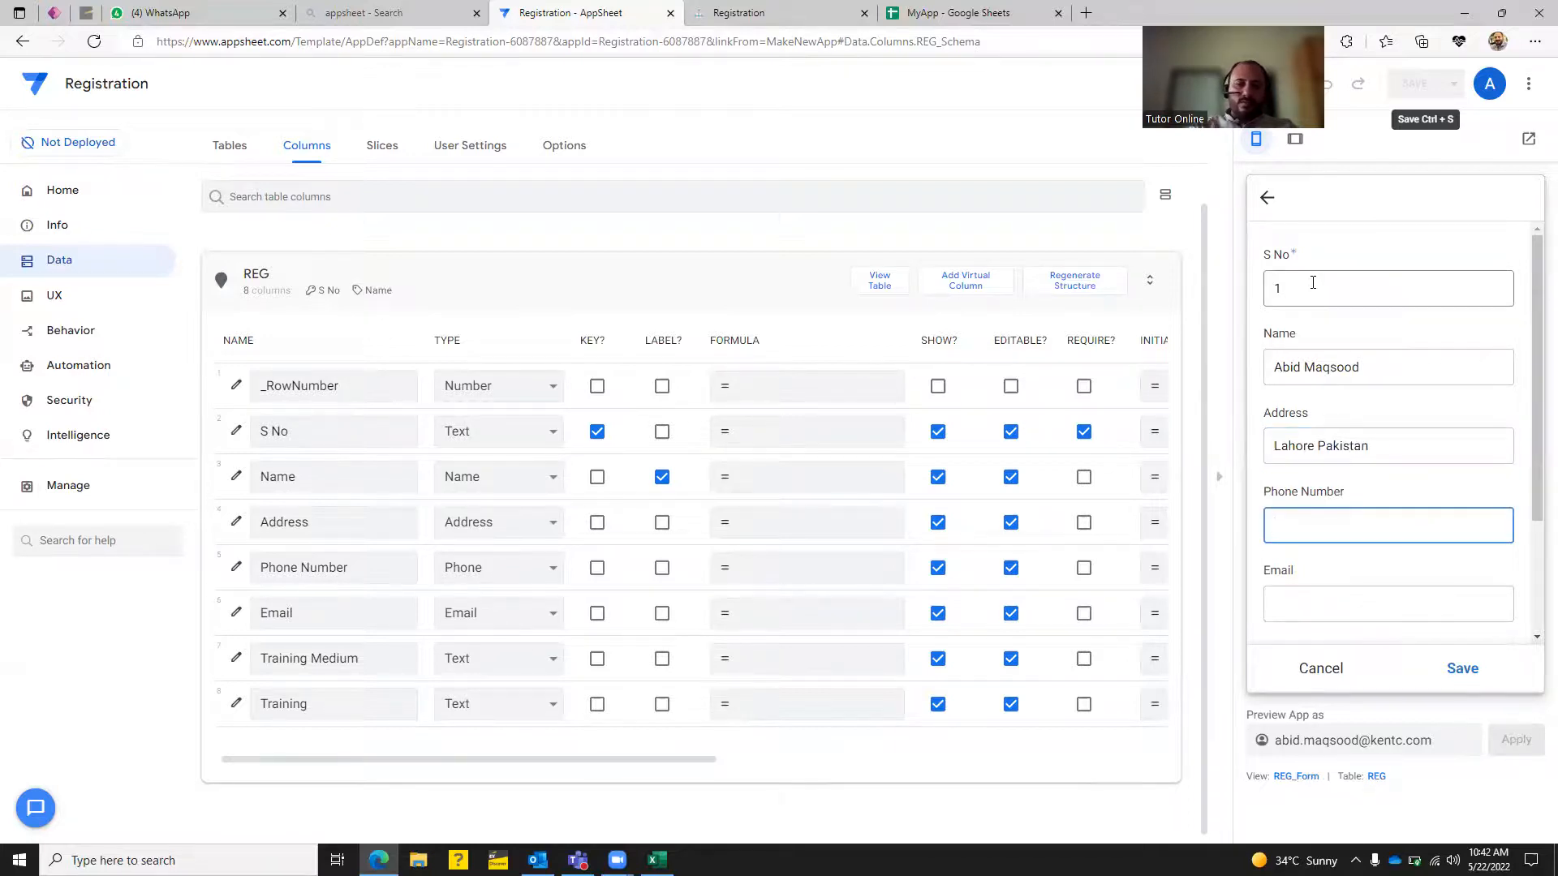
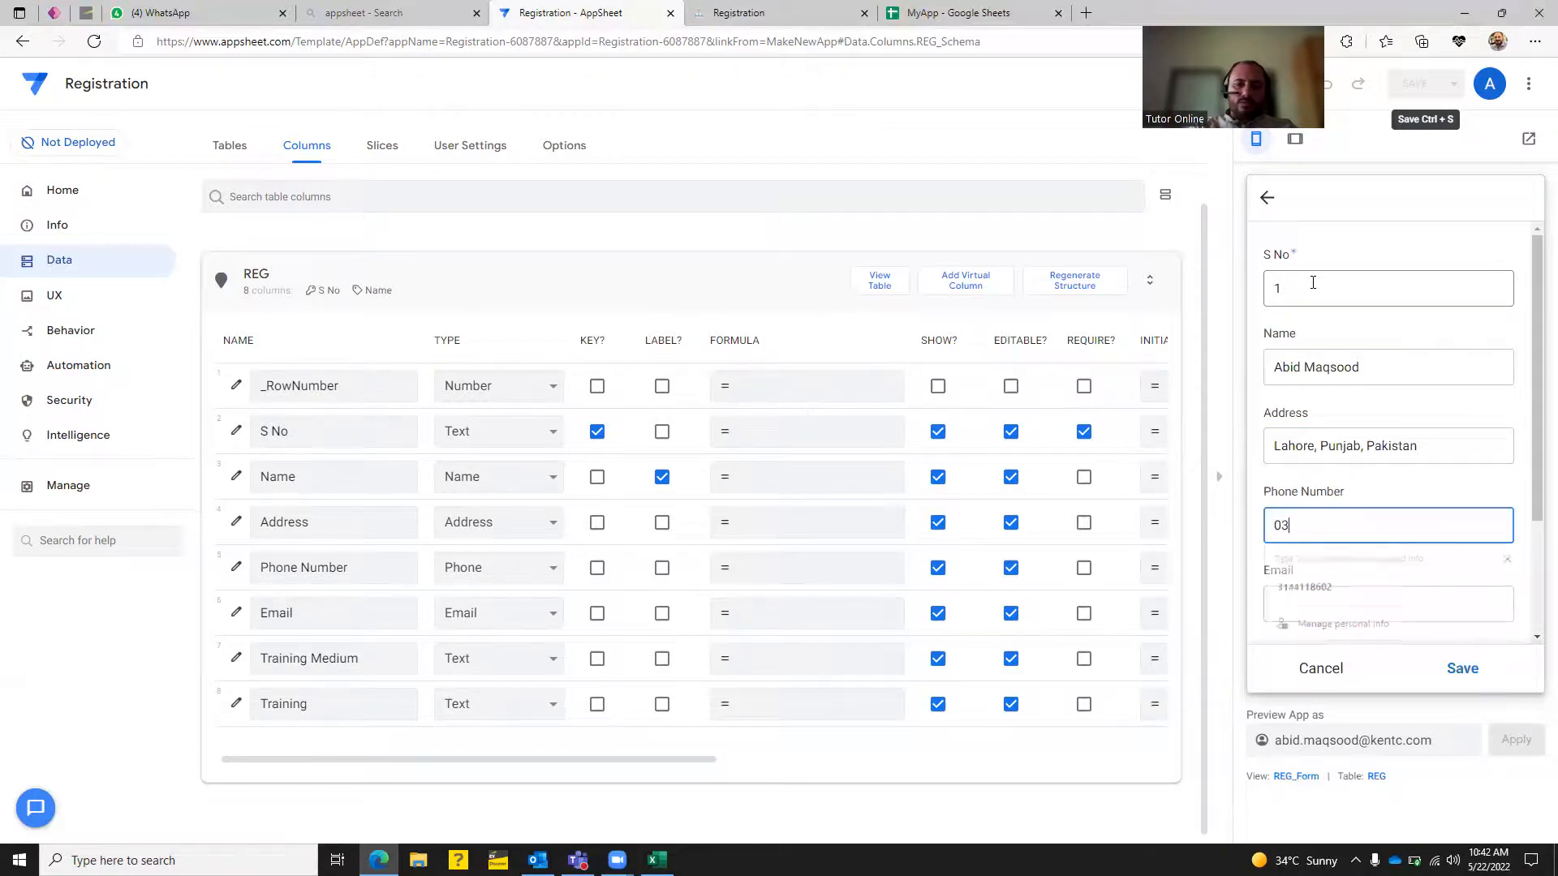
key(Tab)
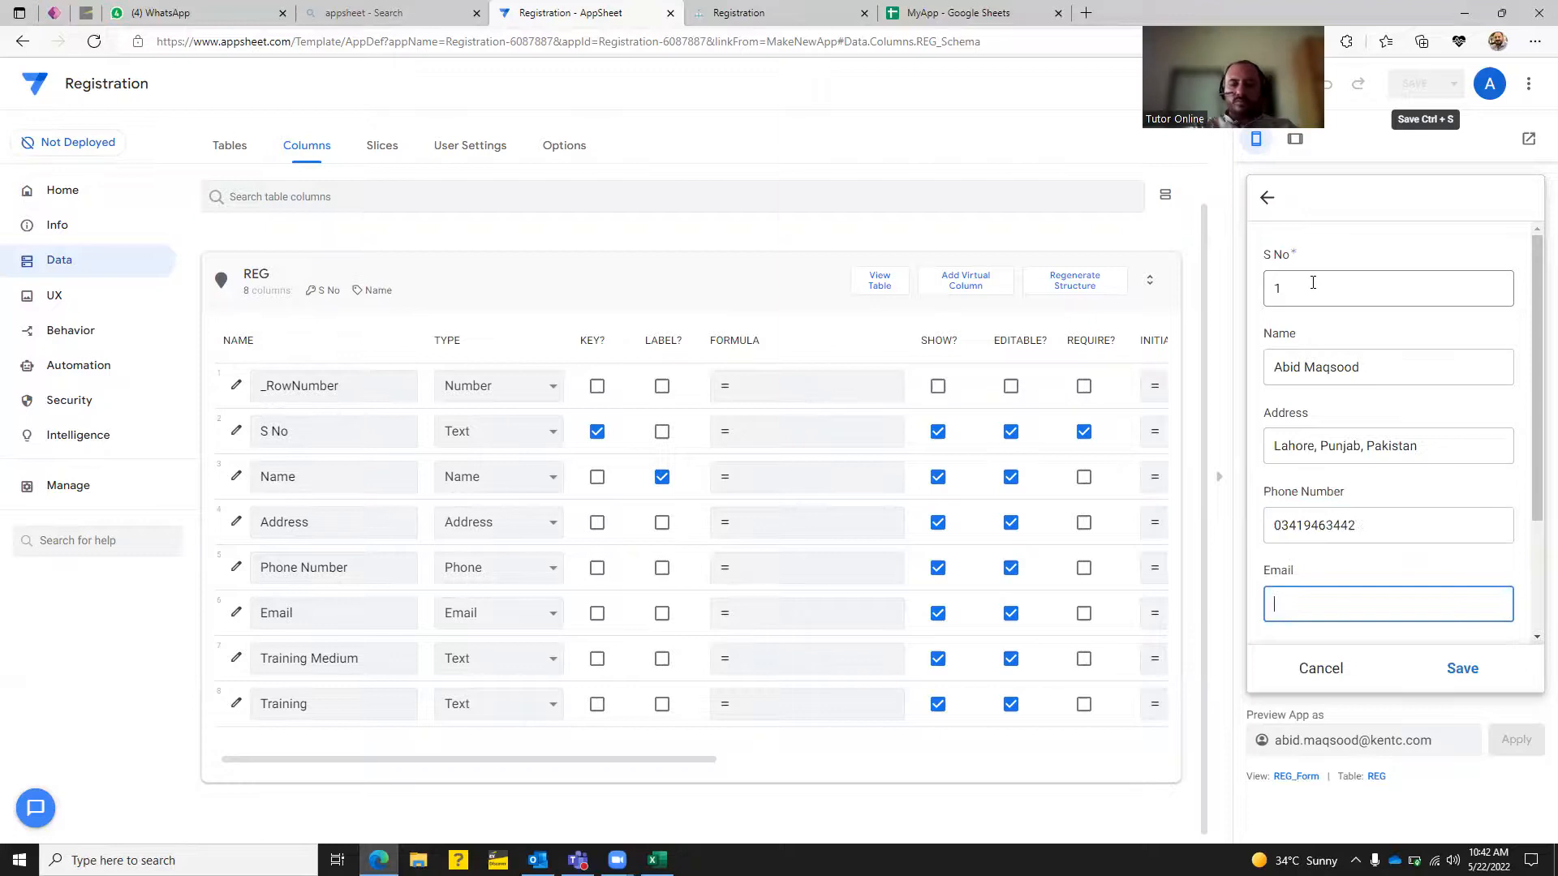
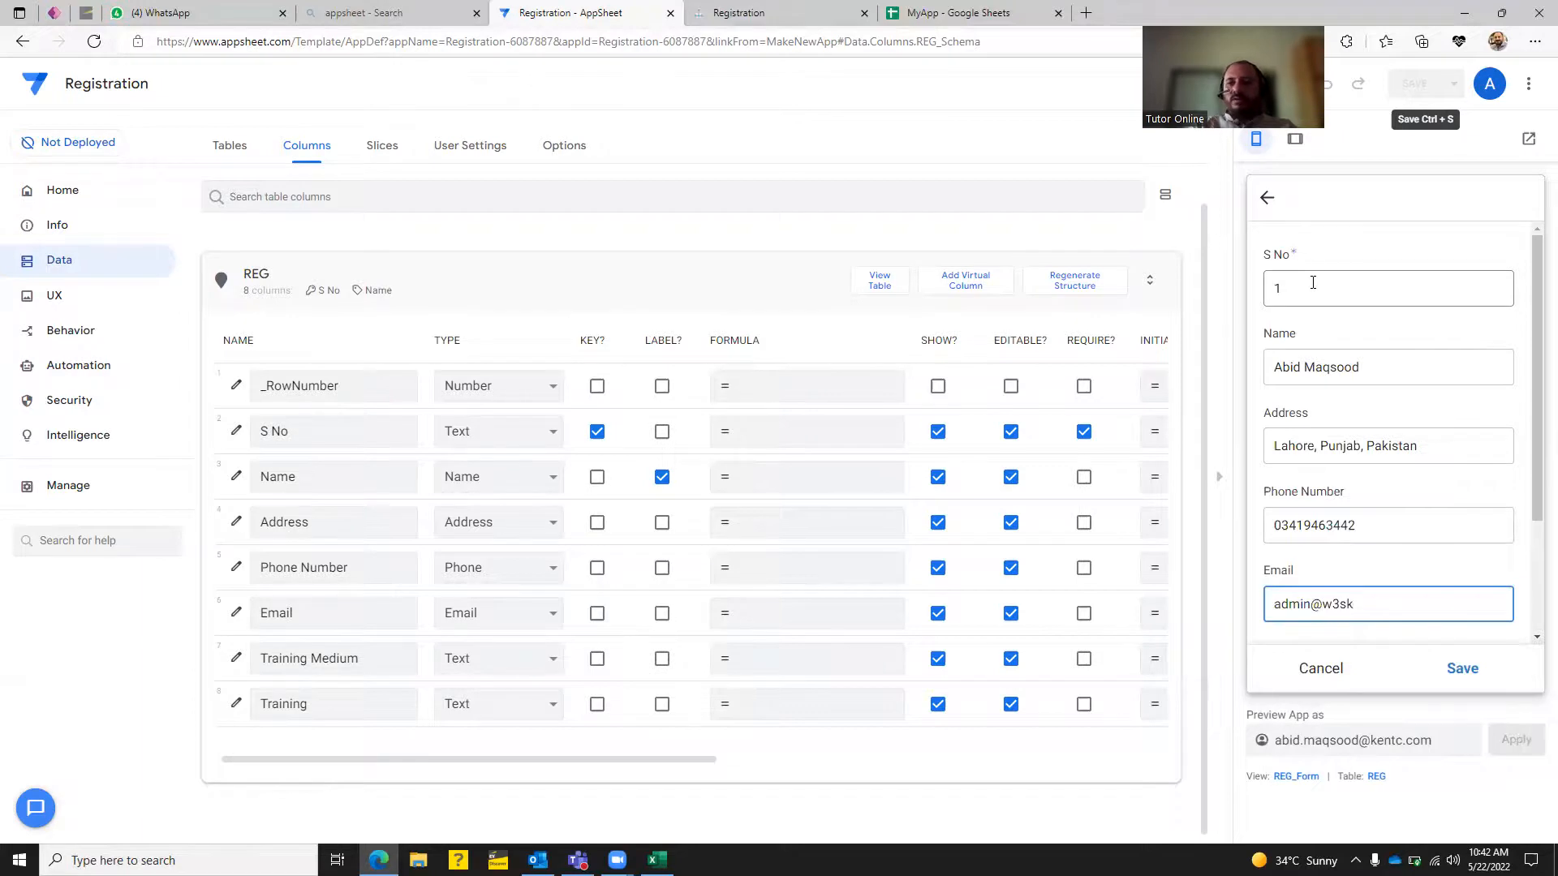
click(1454, 681)
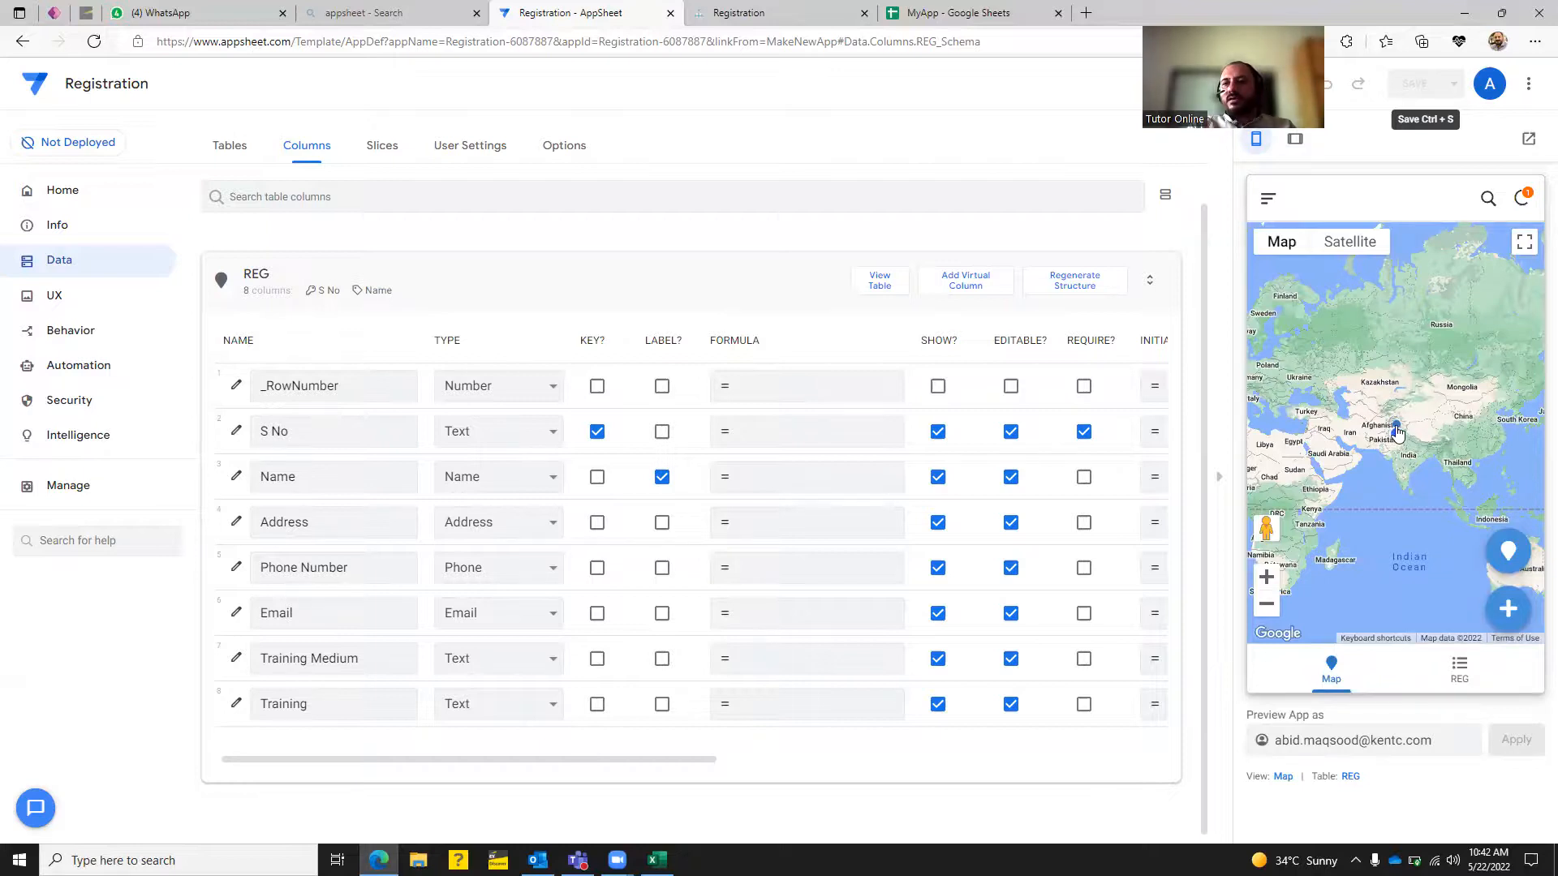
Open the S No 1 record's detail view from the REG list and highlight its stored phone number.
click(1505, 552)
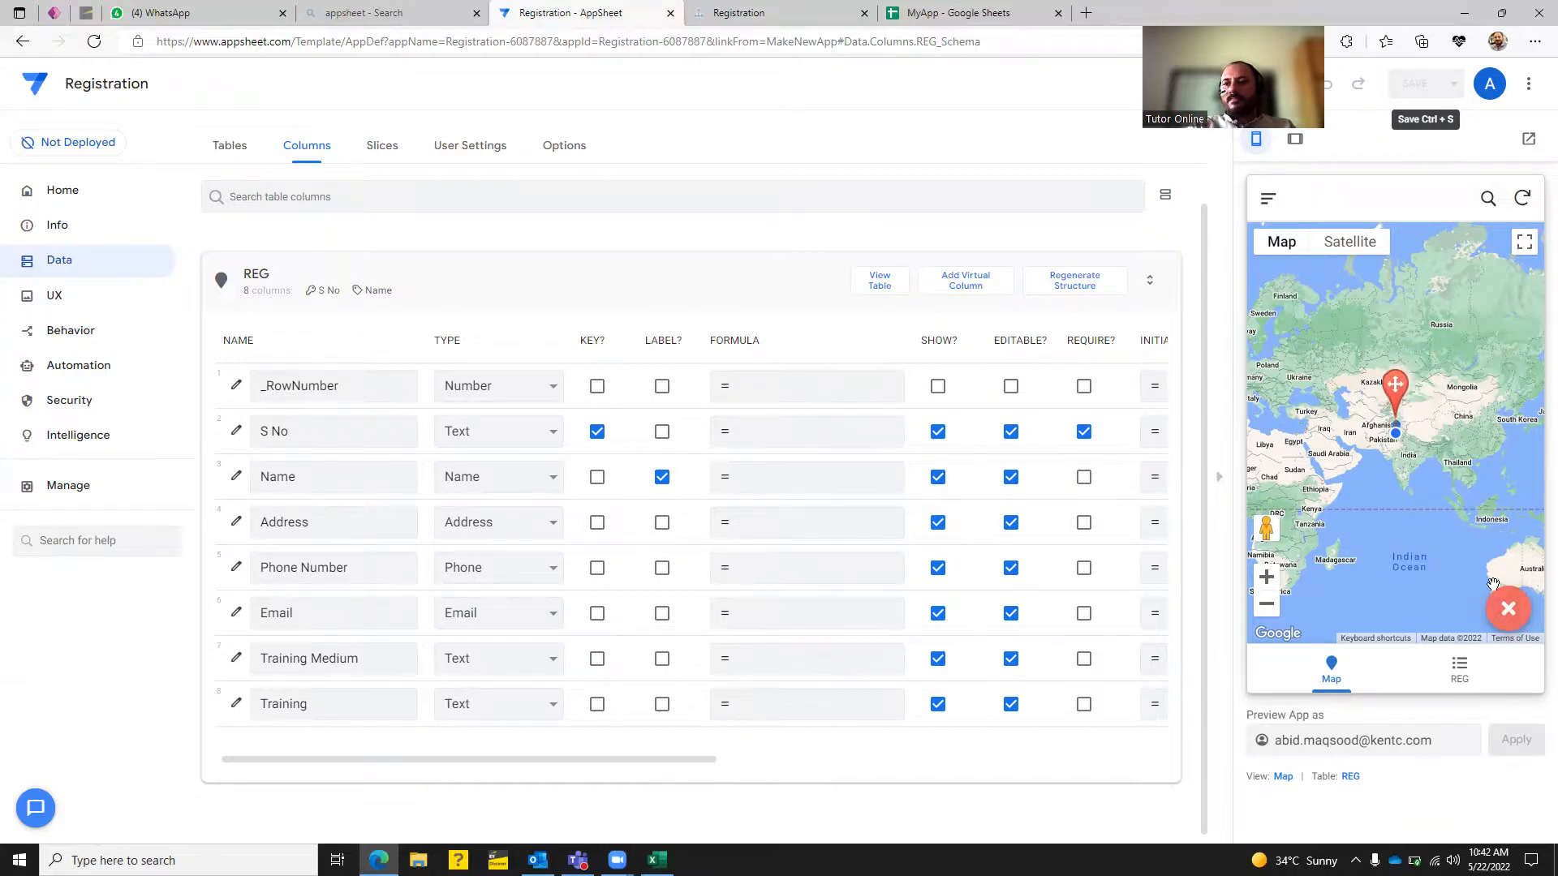
click(1447, 675)
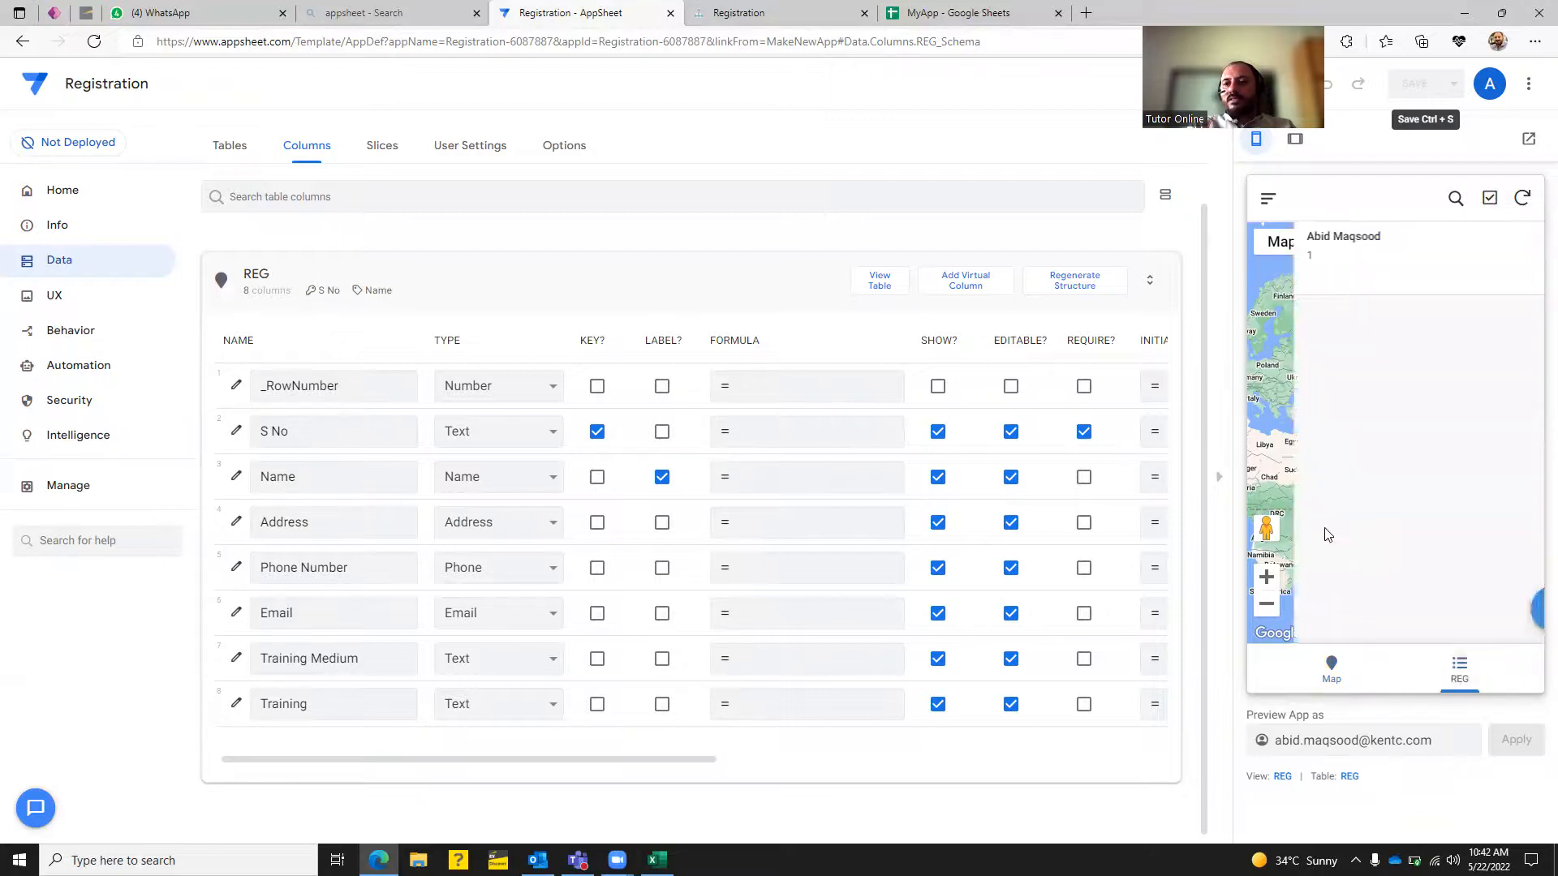
click(1342, 256)
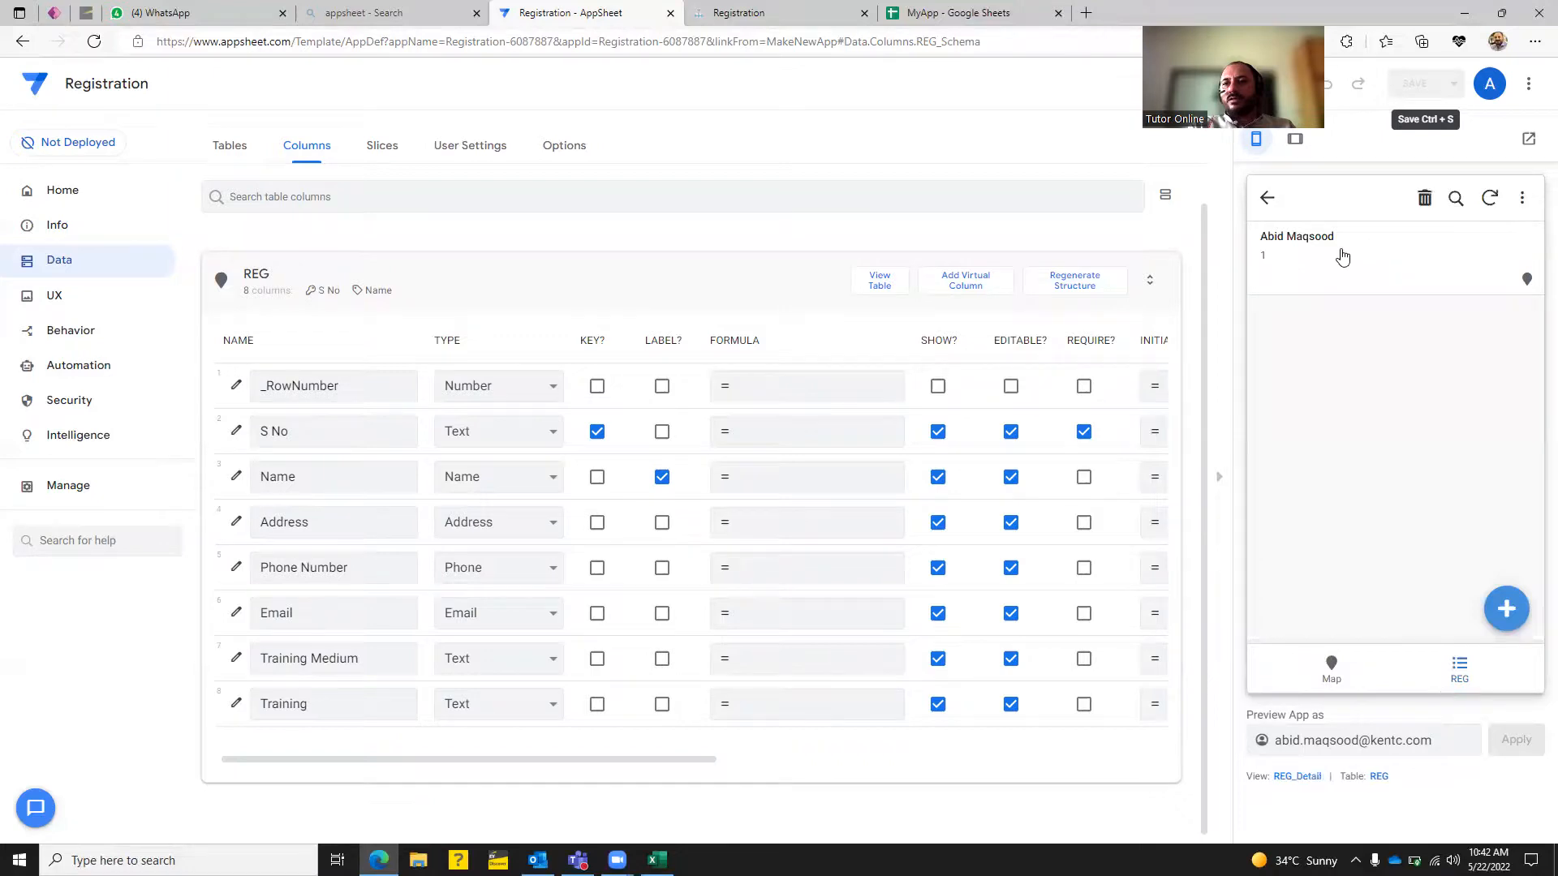
drag(1281, 406, 1366, 422)
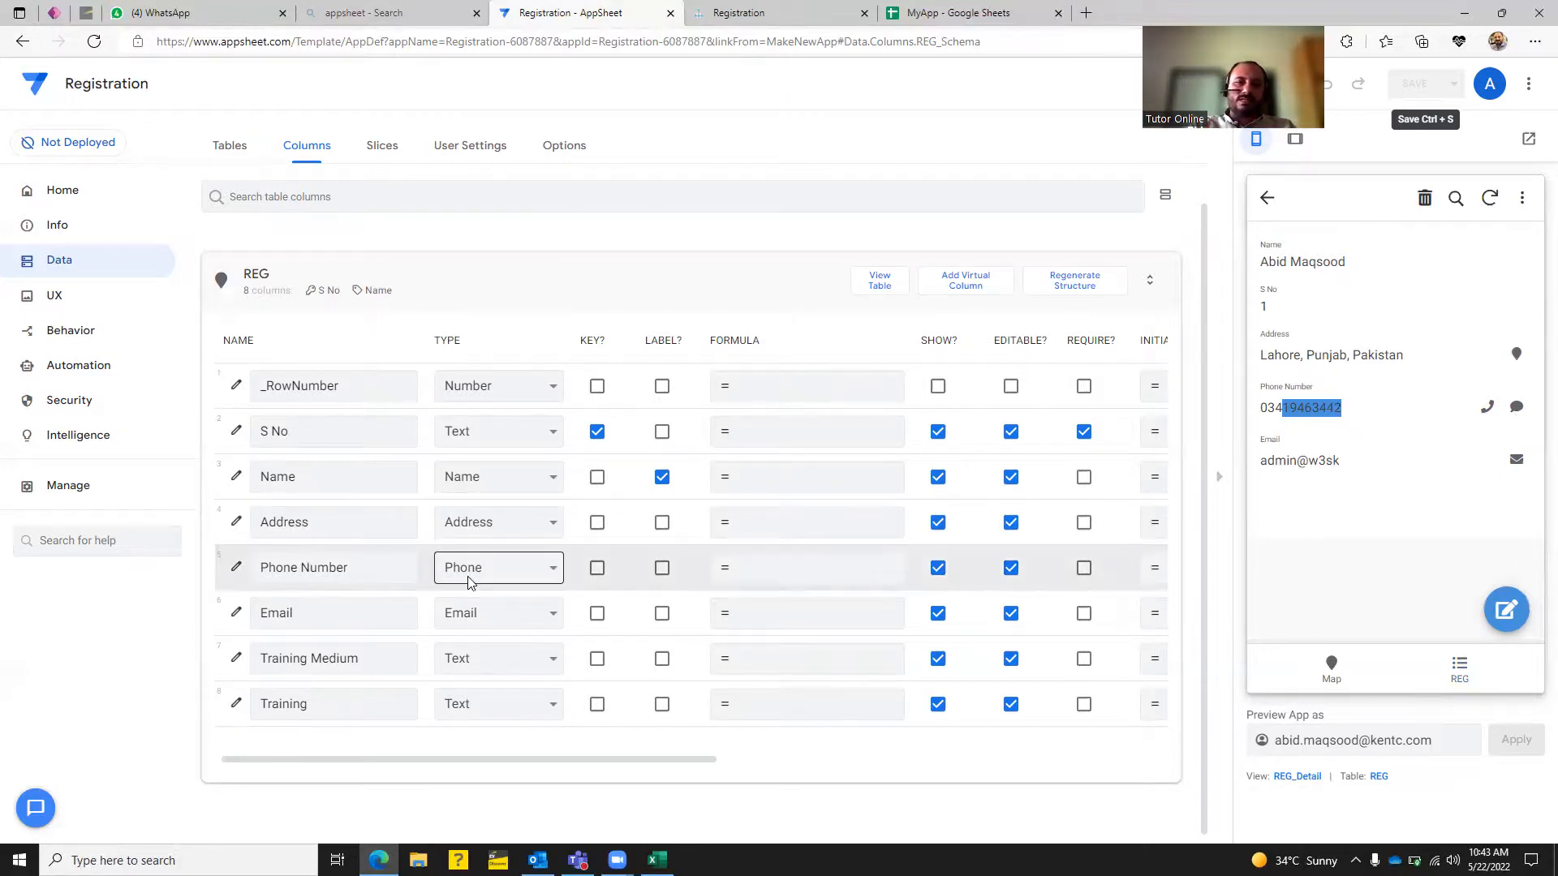
Switch the Phone Number column's type to Decimal and save the app.
click(536, 568)
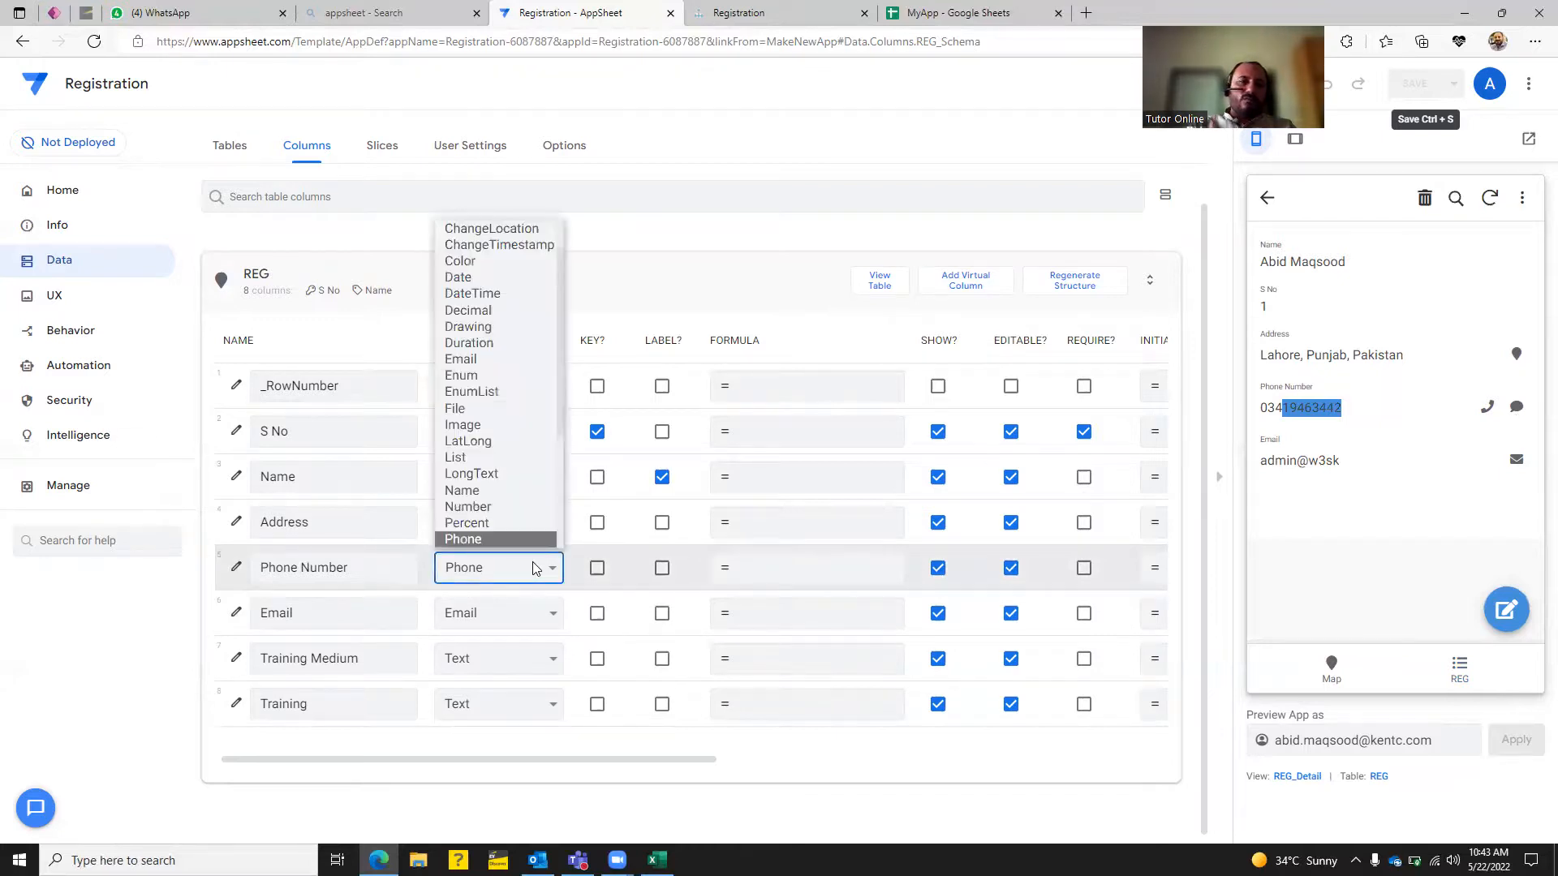
click(529, 311)
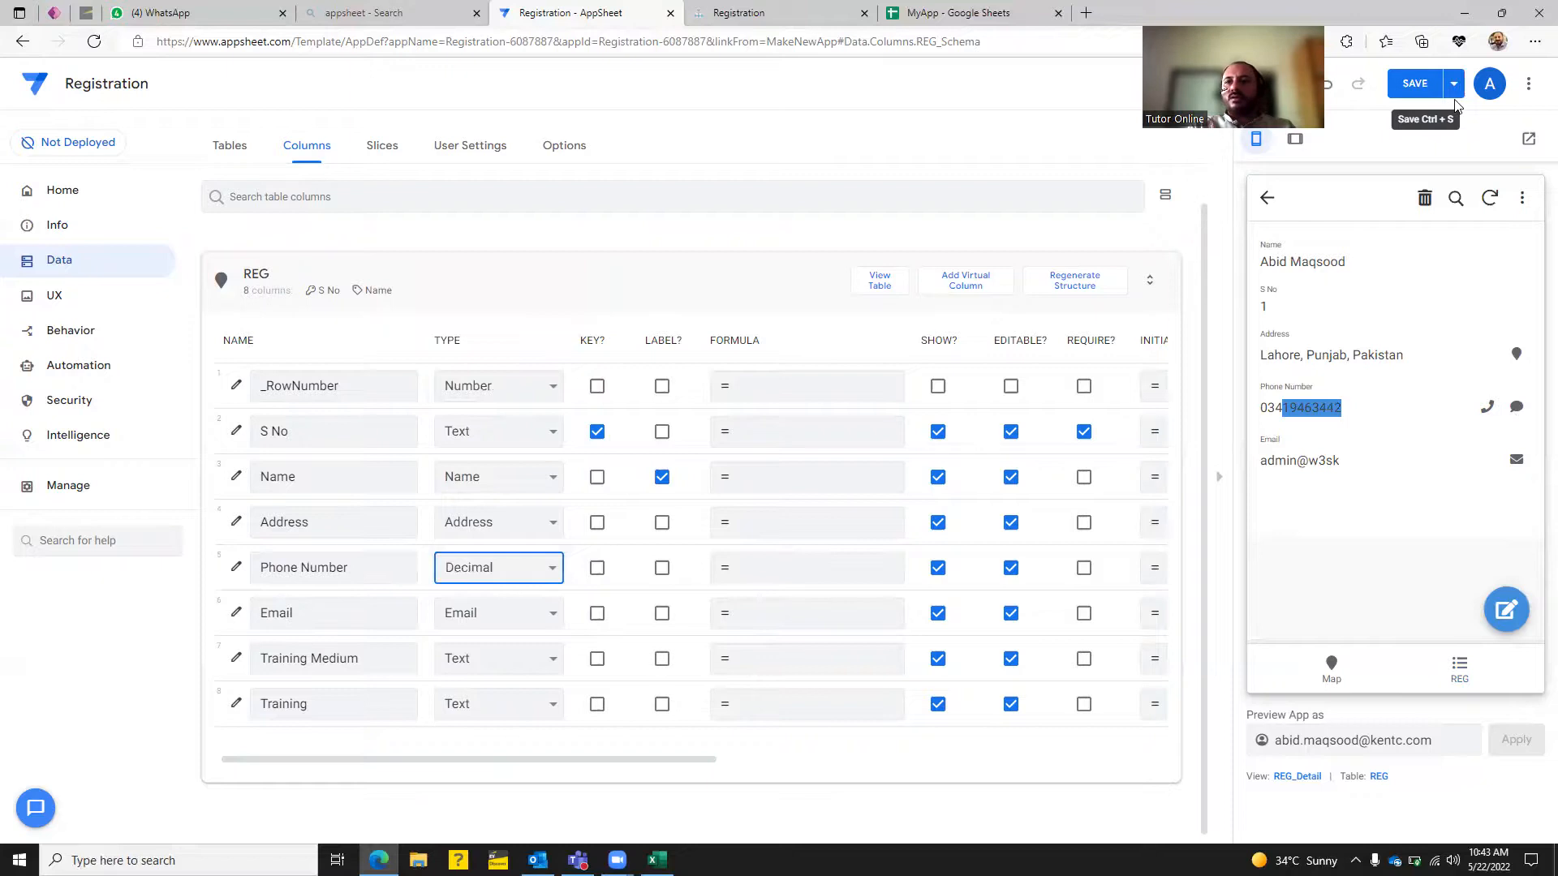
click(1415, 84)
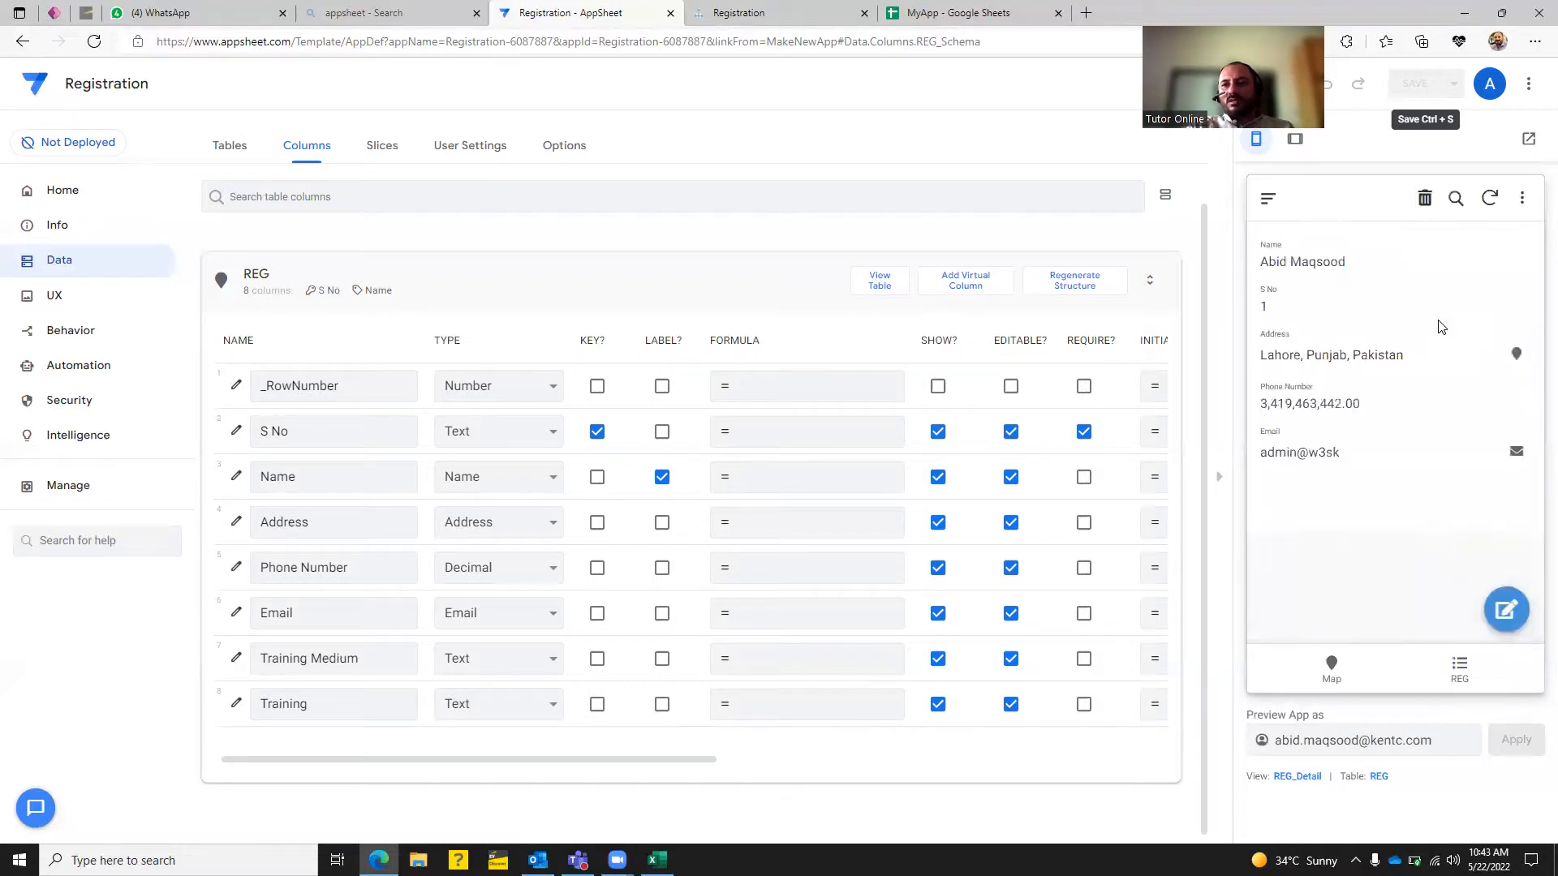
Change the Email column's type from Email to Text and save the app.
click(504, 619)
scroll(509, 481, down, 3)
click(508, 485)
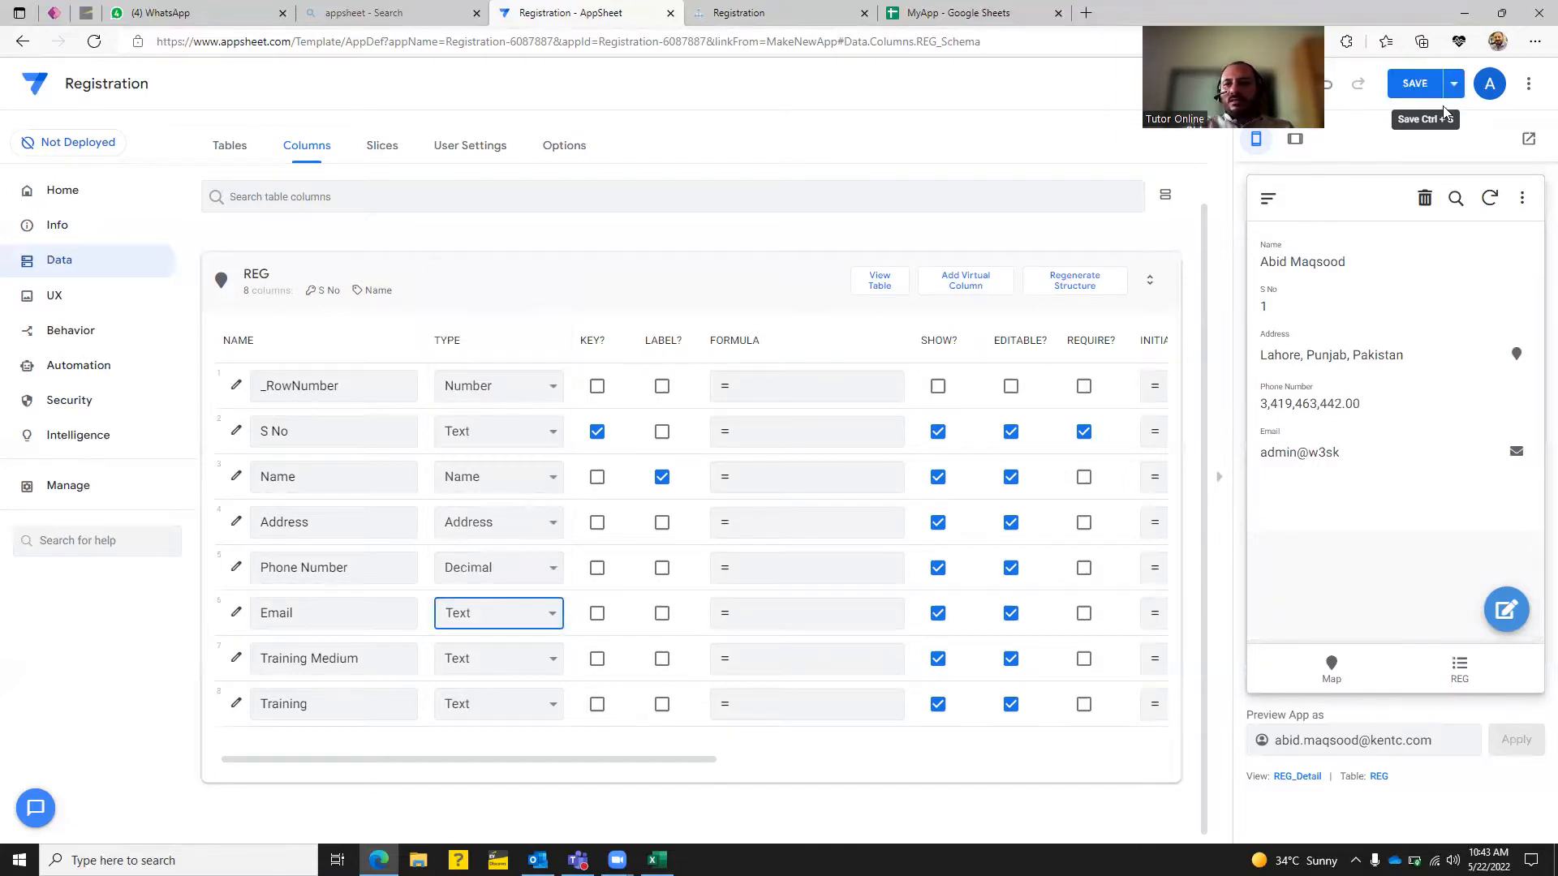
click(1415, 84)
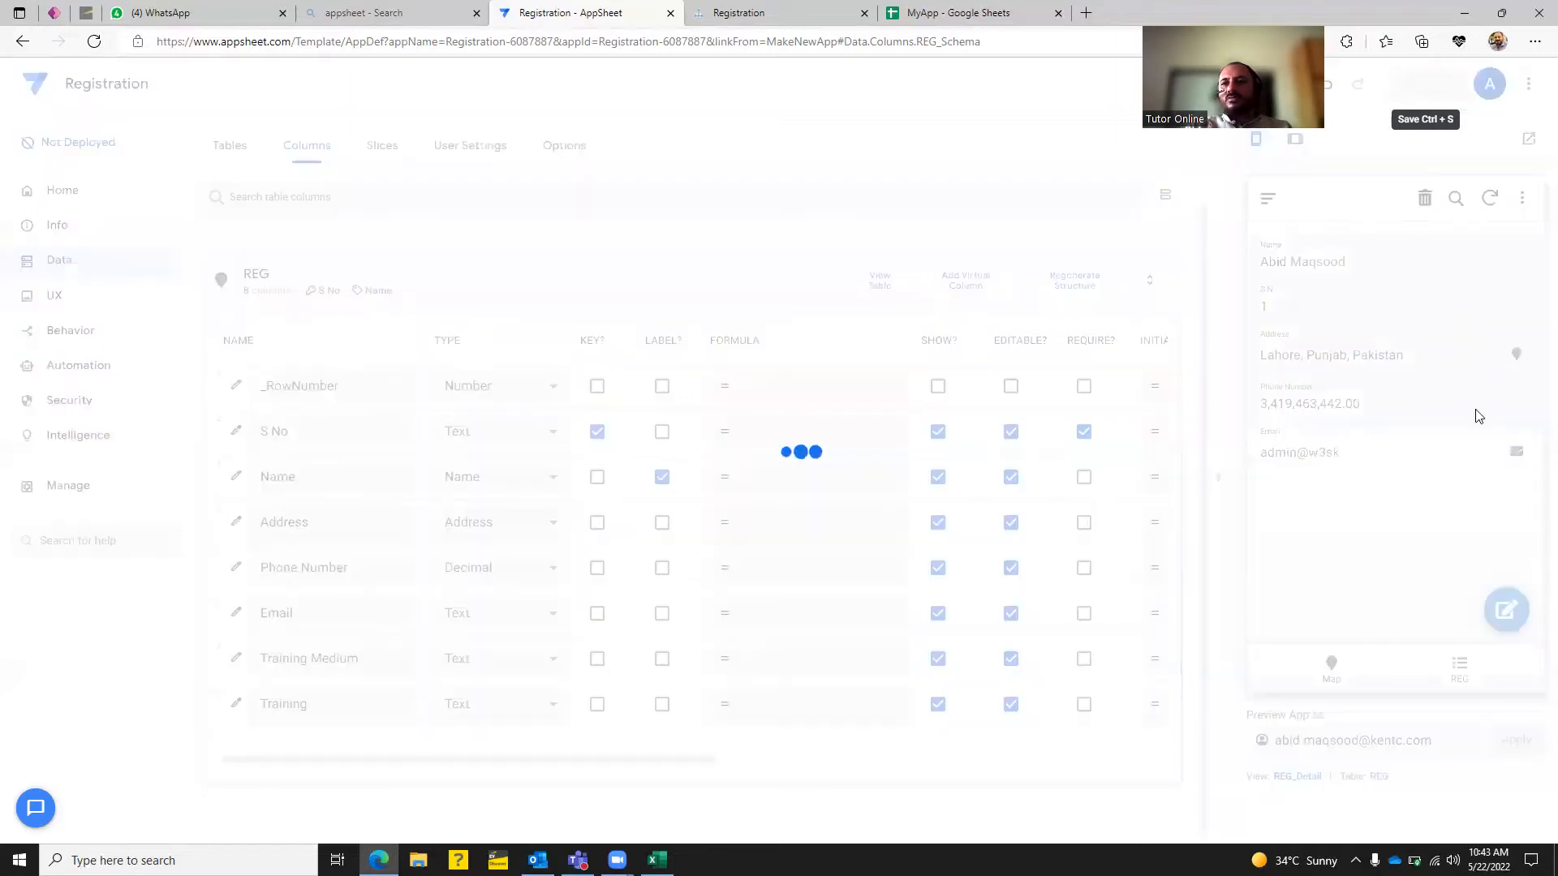